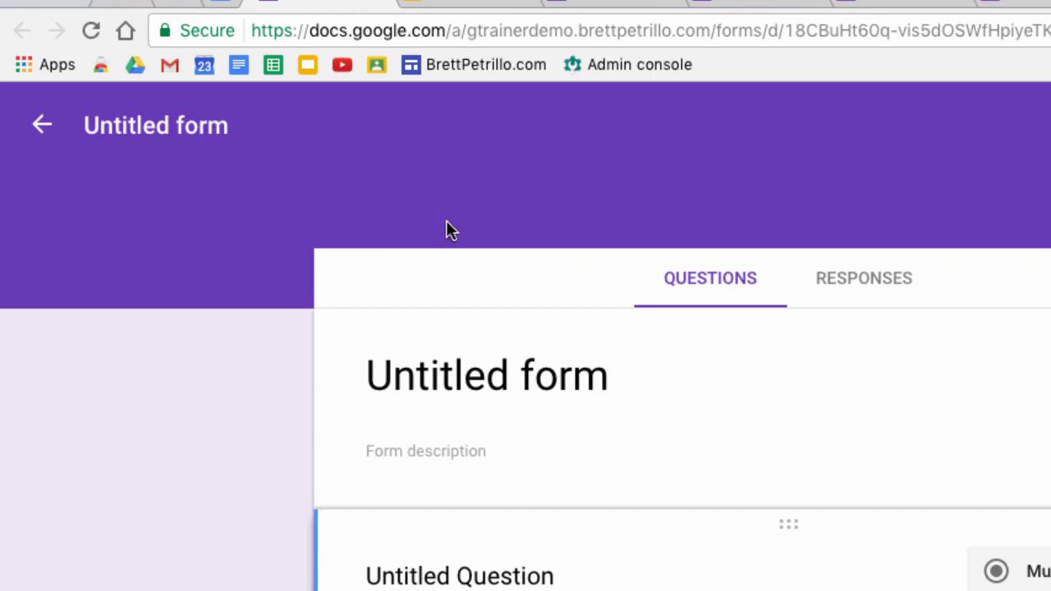
click(711, 283)
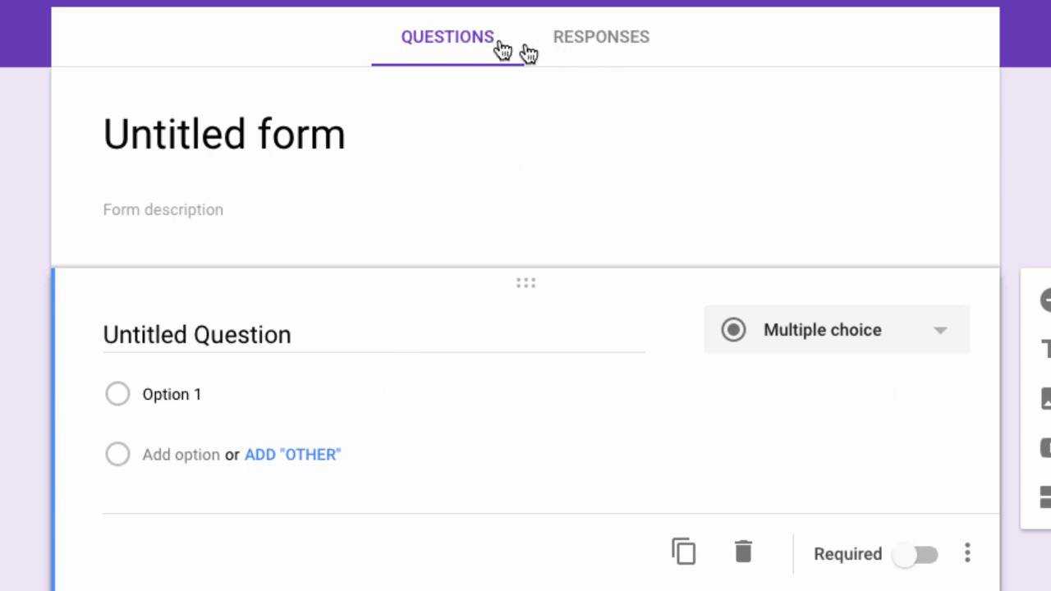
click(627, 51)
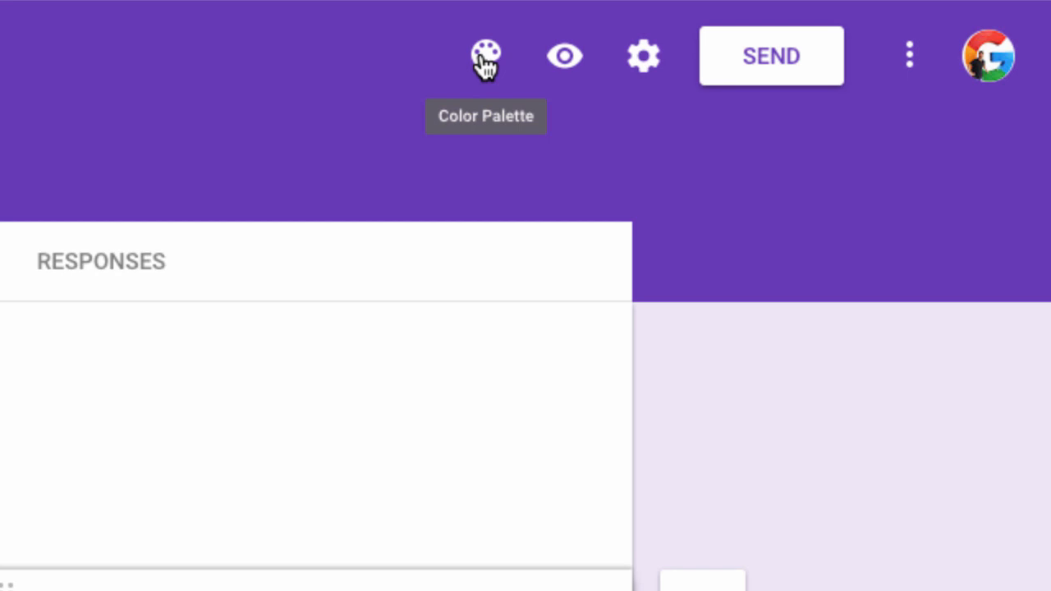
Try a pink and a purple theme colour on the untitled form.
click(486, 59)
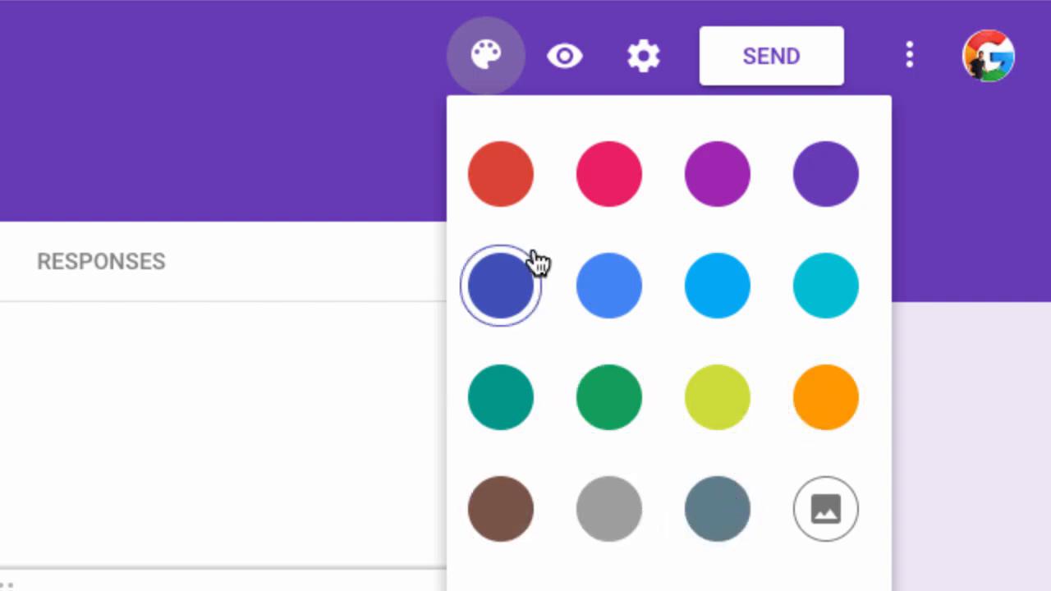
click(610, 169)
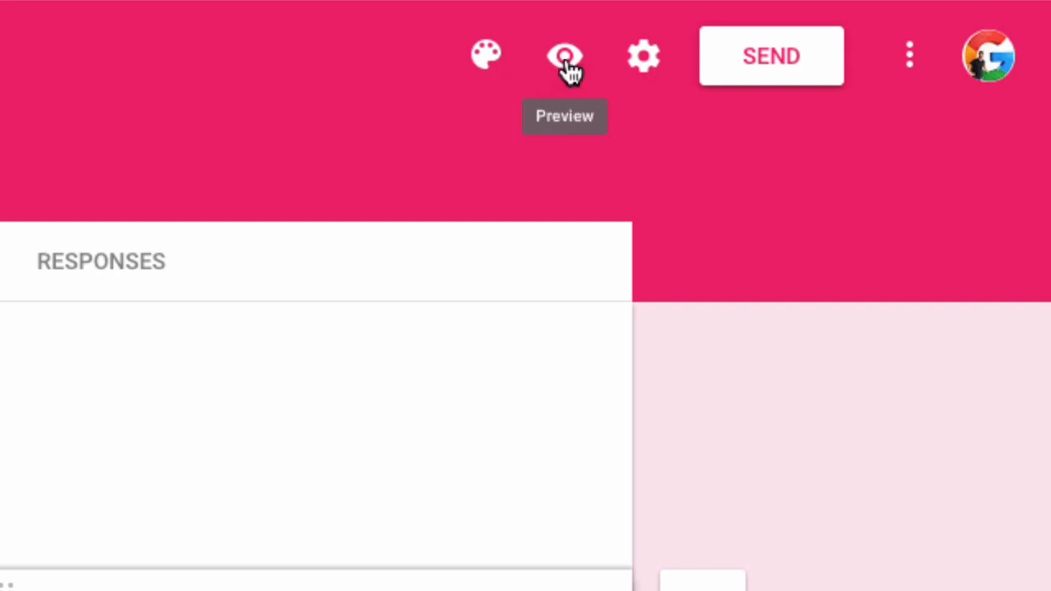
click(483, 57)
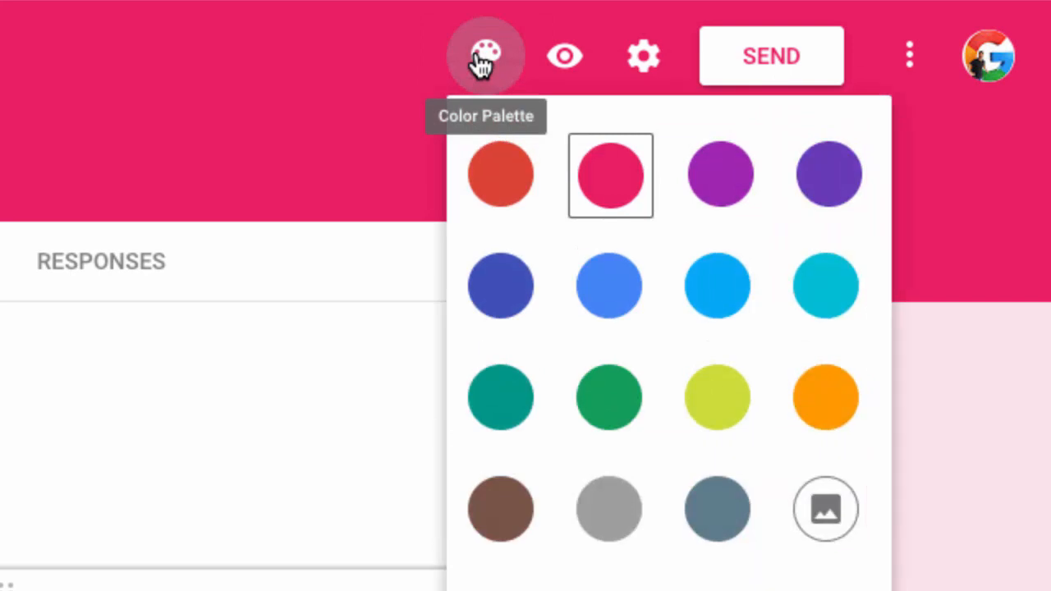
click(501, 403)
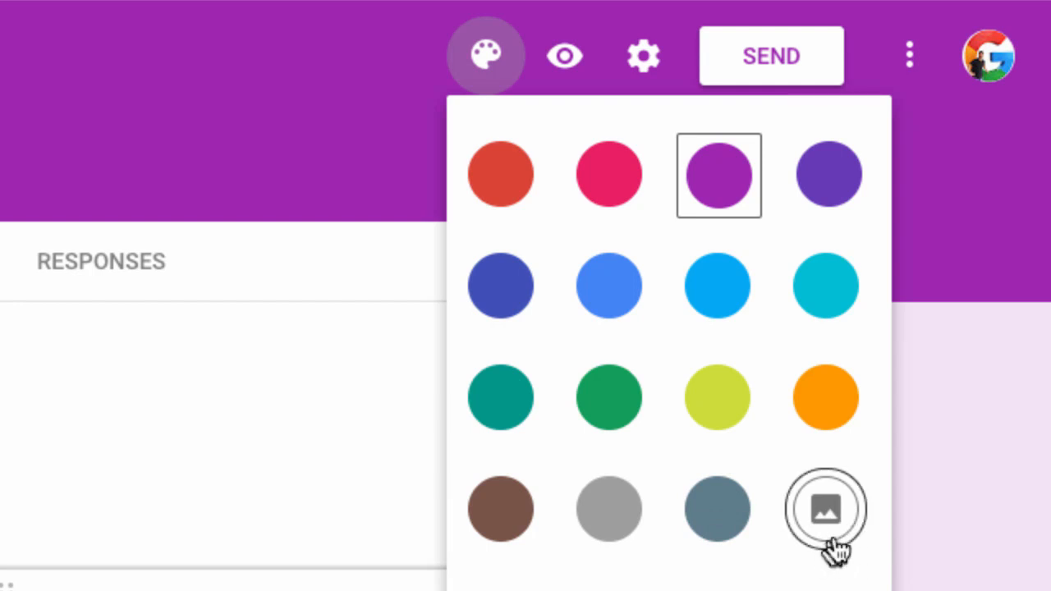
Apply the open-book image 08_book.png from the Work and School themes as the form's header.
click(827, 513)
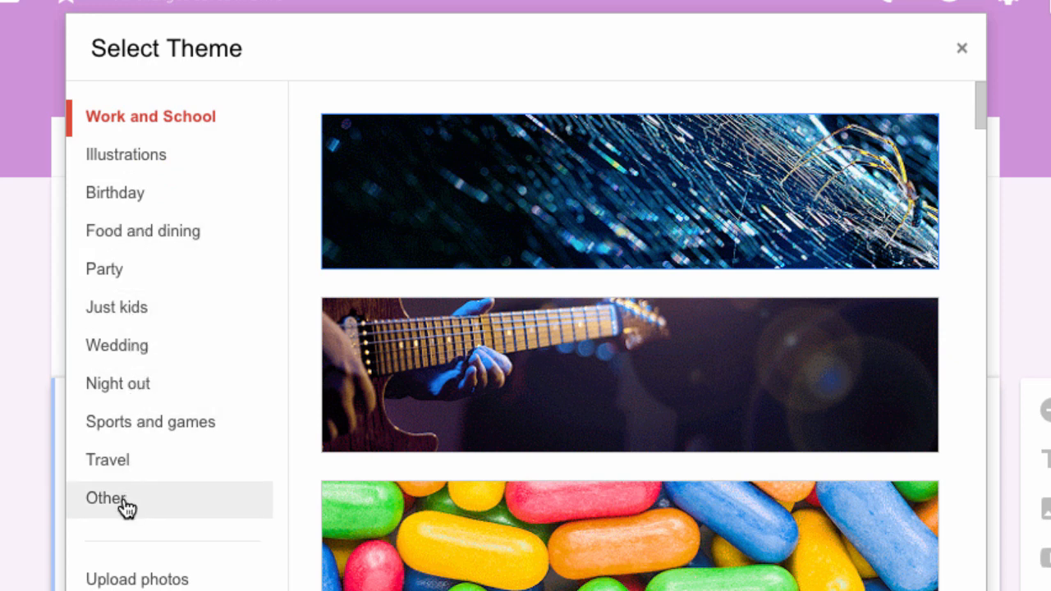
click(159, 505)
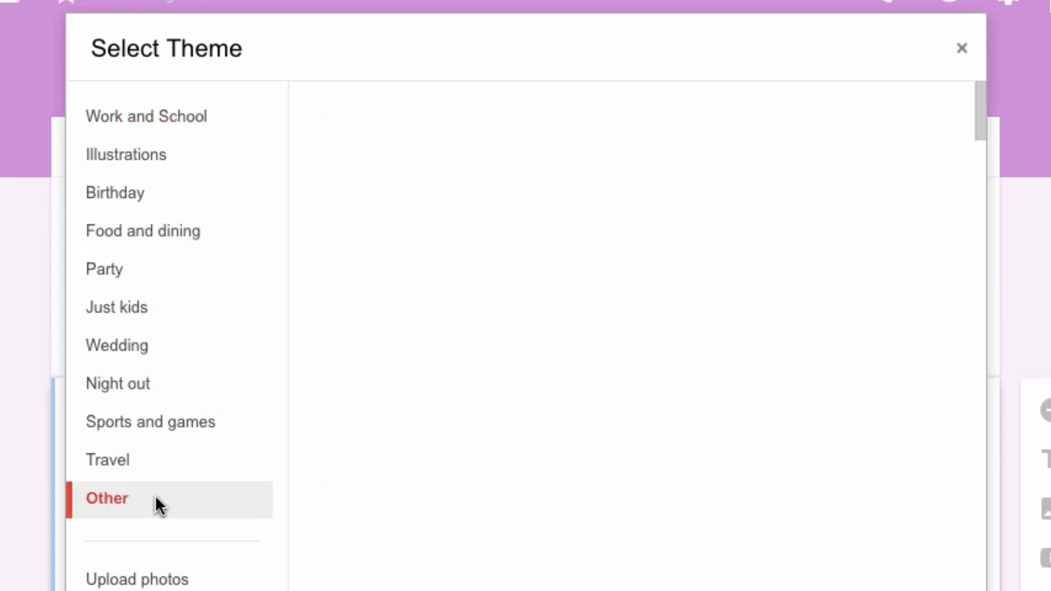
scroll(640, 484, down, 5)
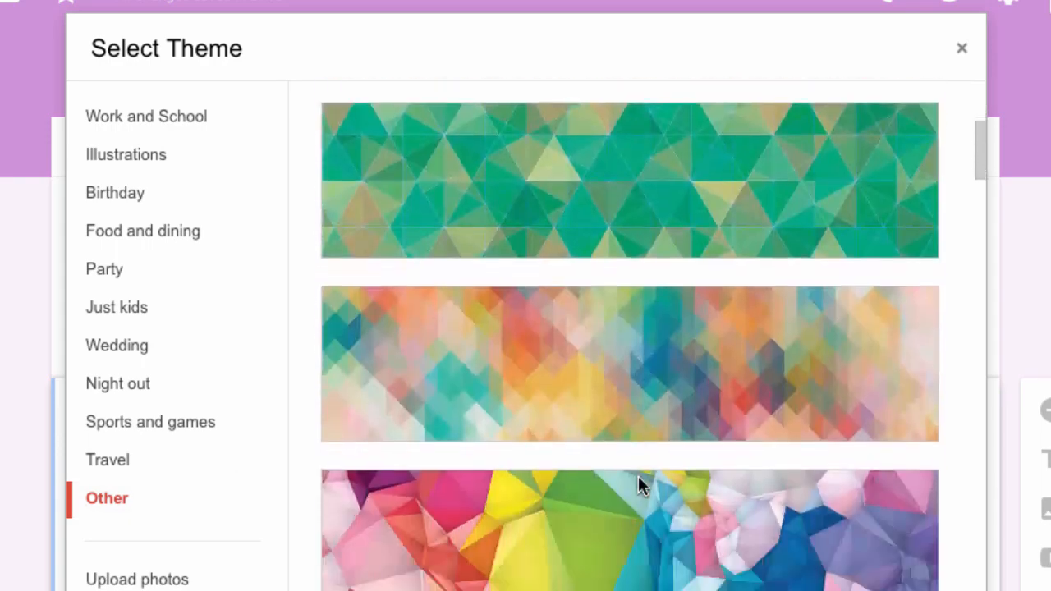
scroll(638, 484, down, 10)
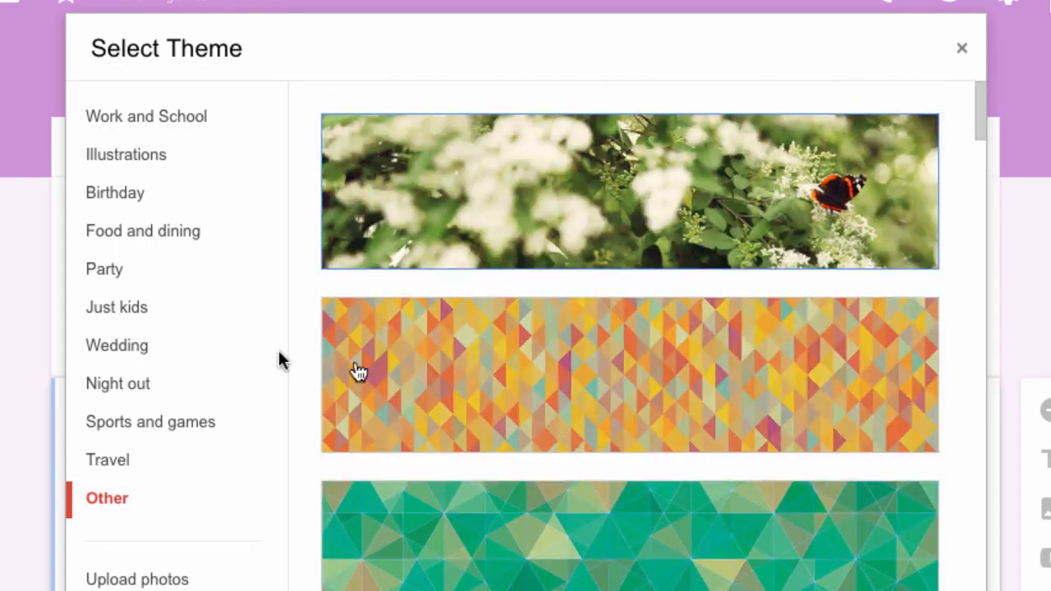
click(166, 123)
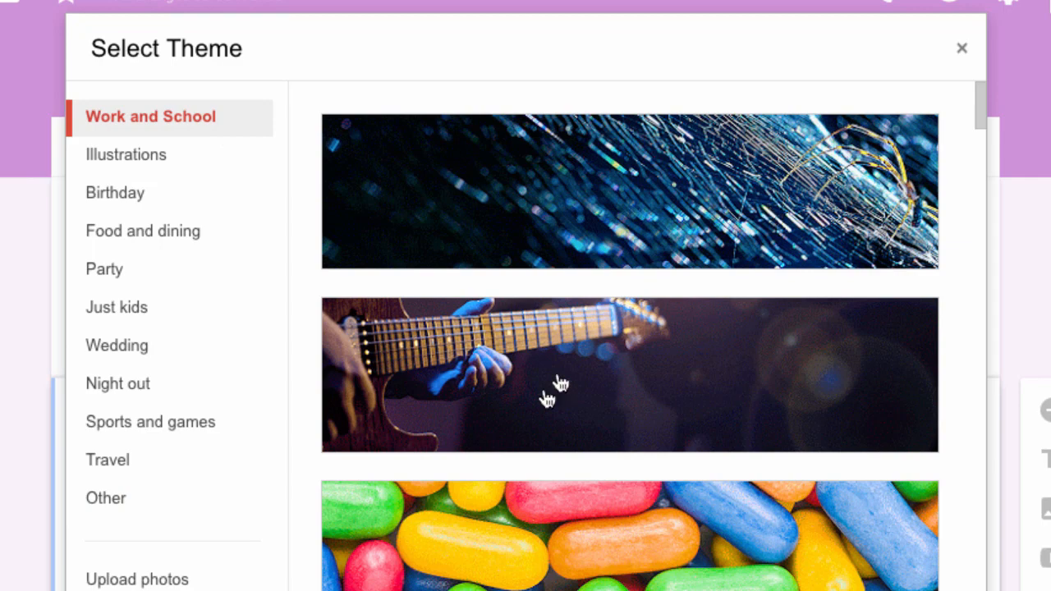
scroll(542, 407, down, 8)
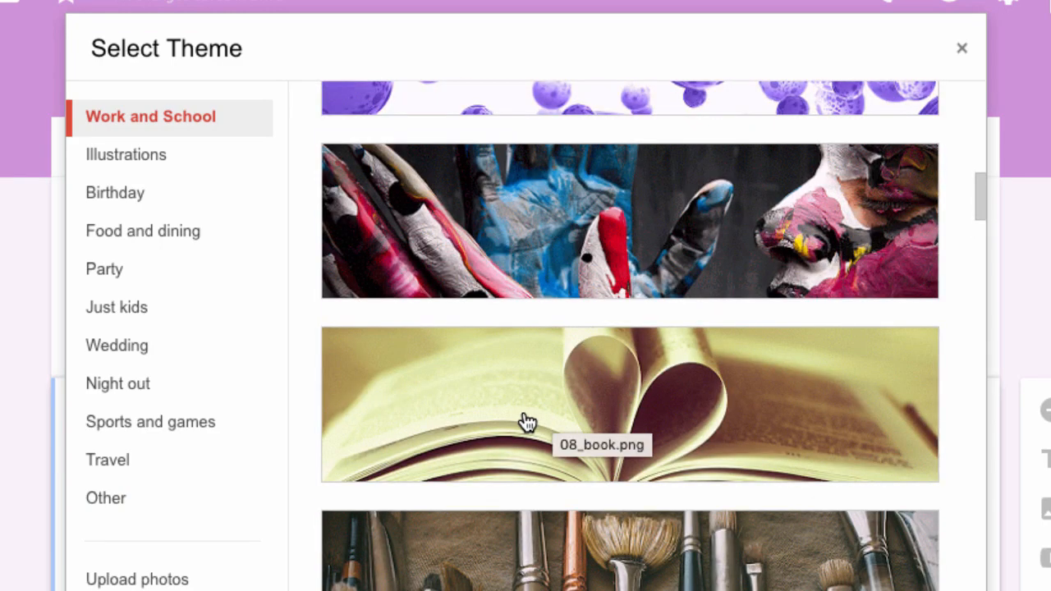
click(527, 421)
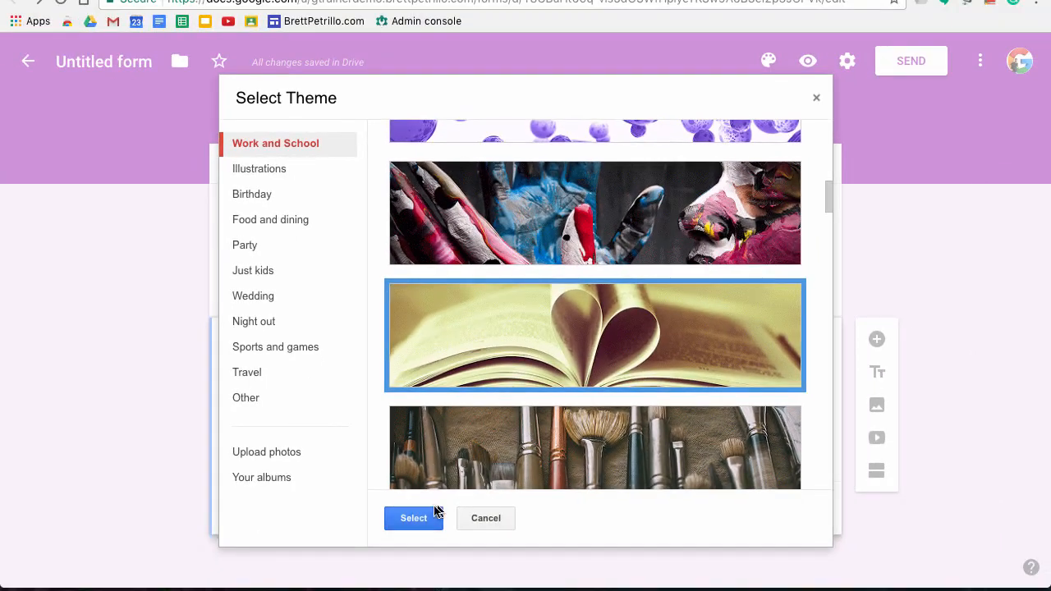
click(435, 516)
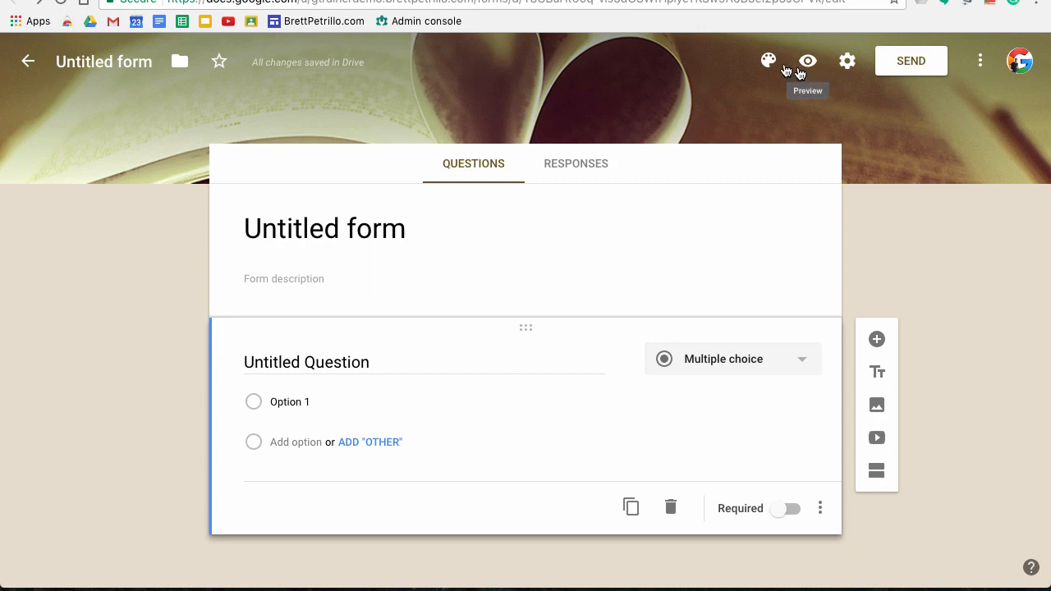
Set the form's header theme to the coloured-pencils image from the Work and School collection.
click(767, 61)
click(942, 288)
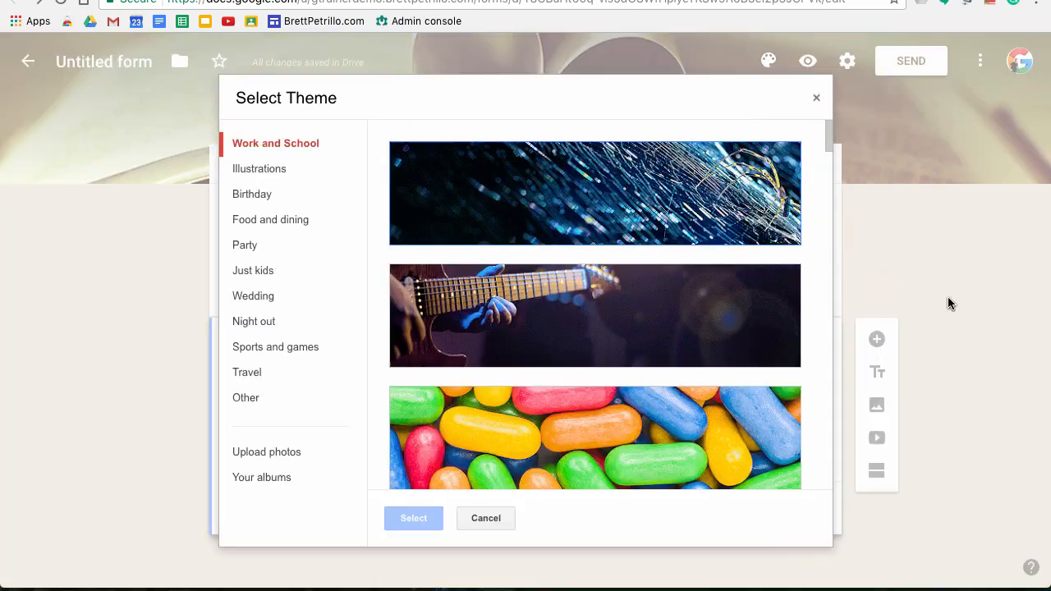
scroll(566, 394, down, 10)
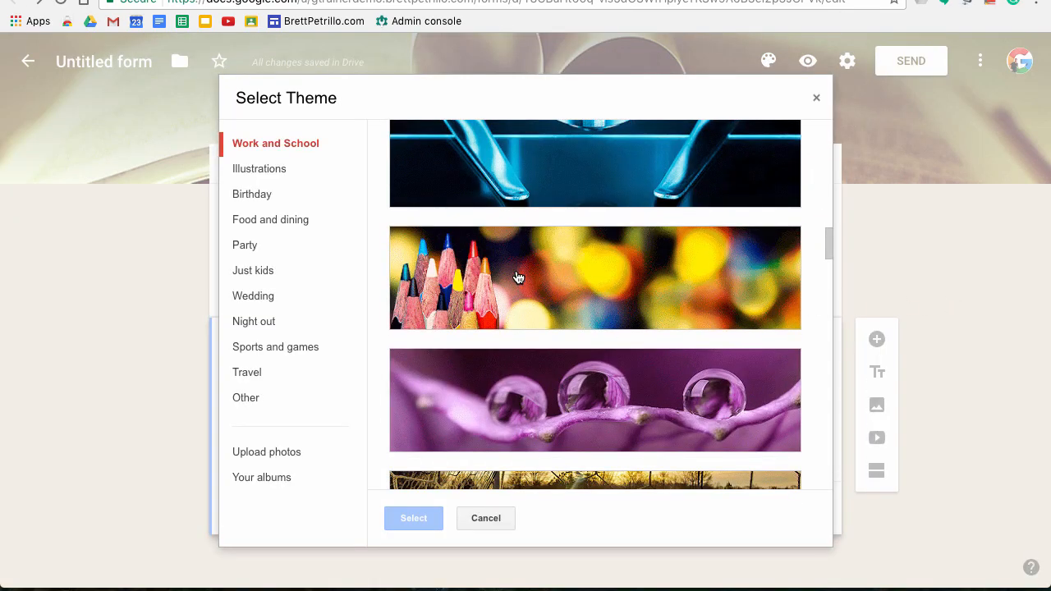
click(518, 278)
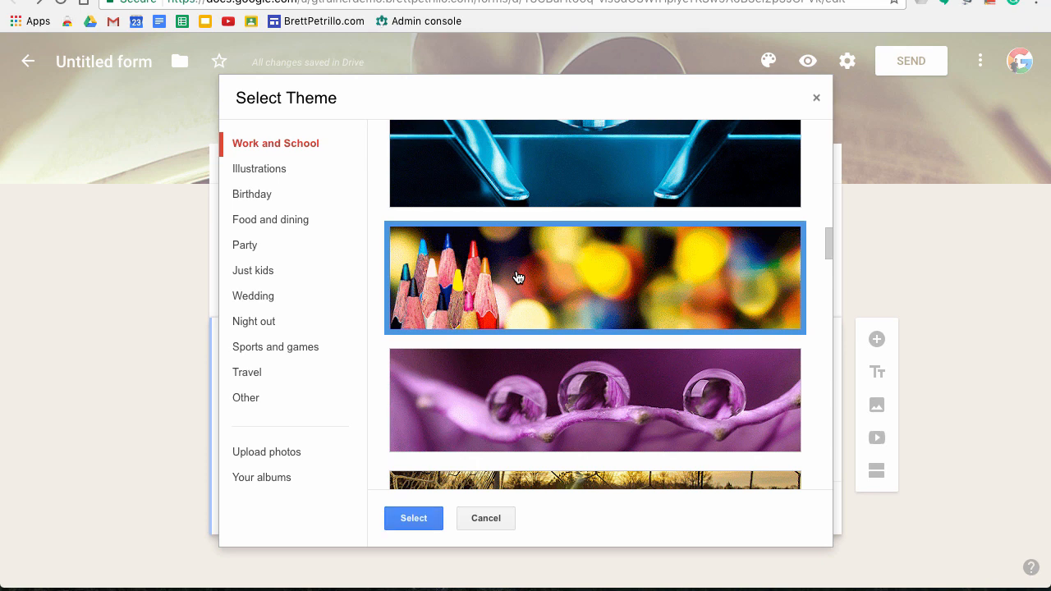
click(417, 521)
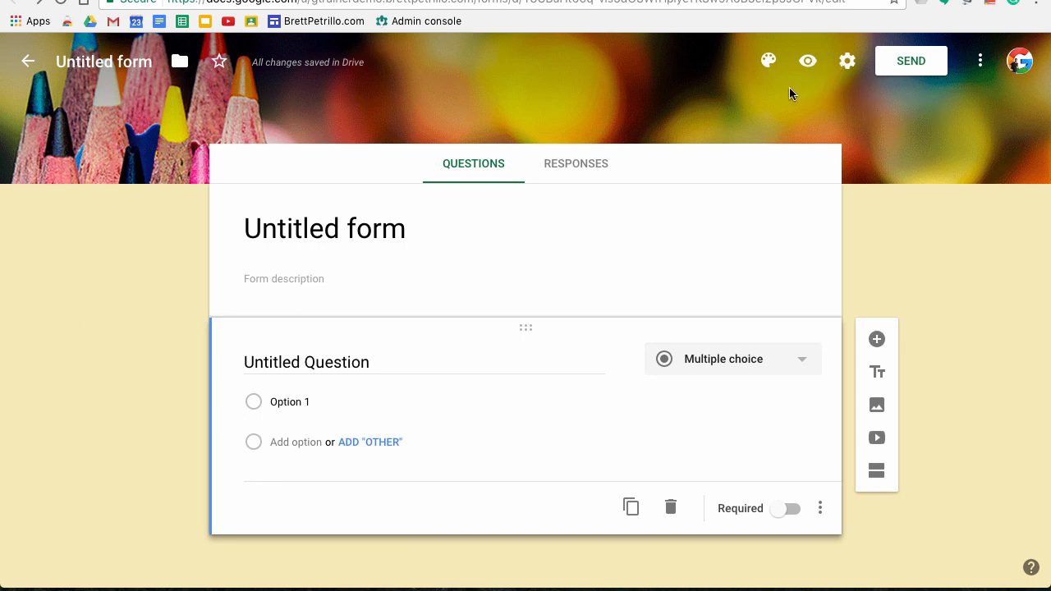
click(768, 61)
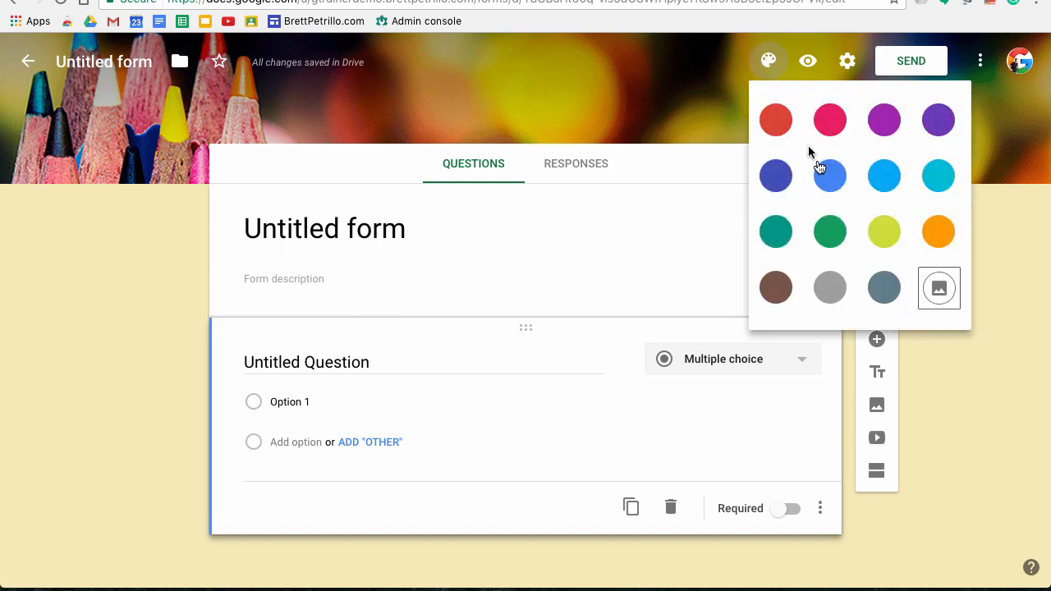
click(939, 287)
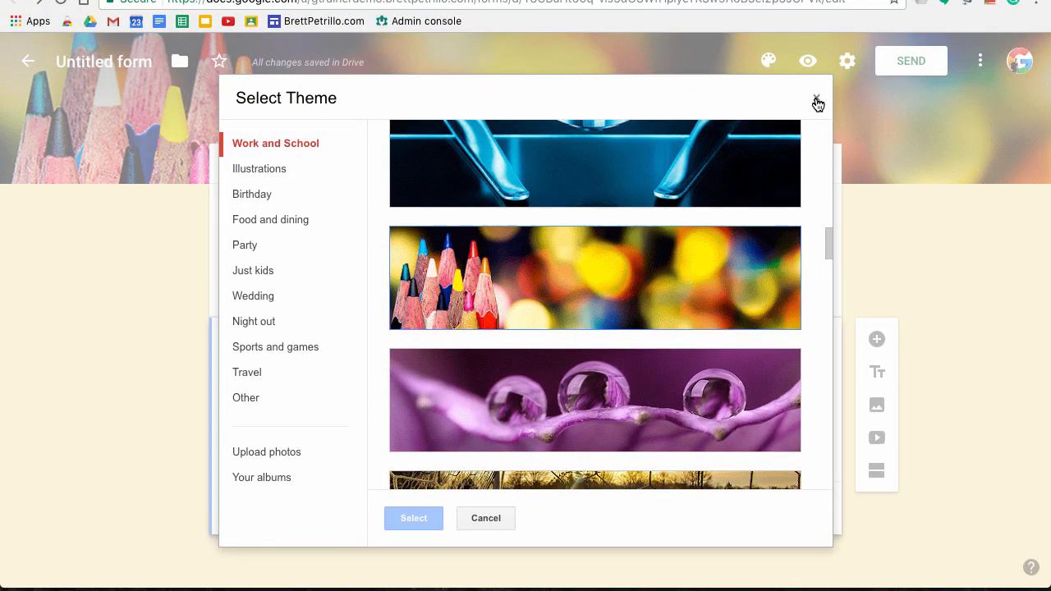
click(816, 101)
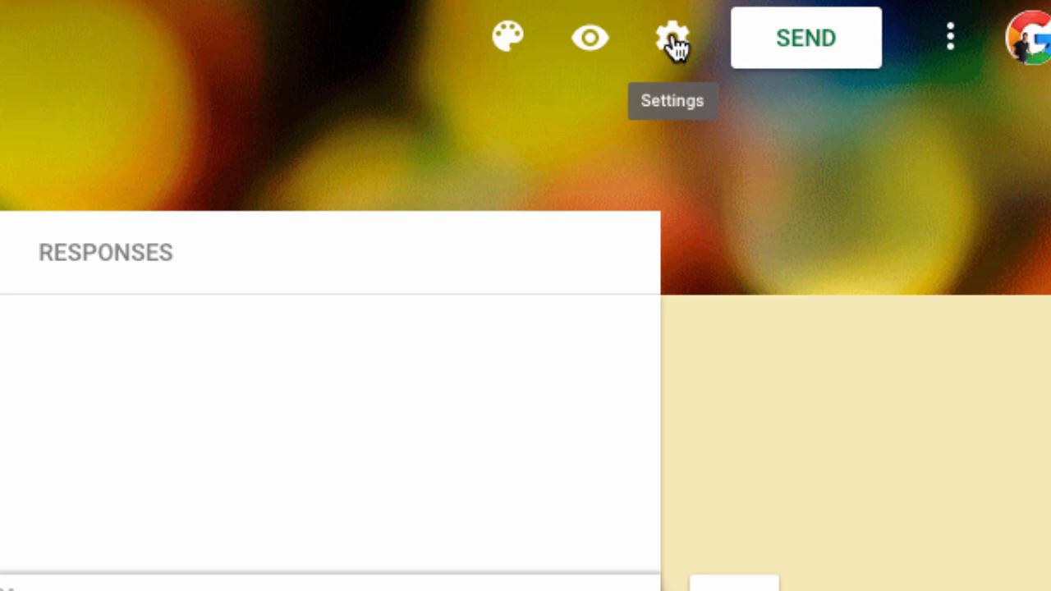
Enable Collect email address in the form's general settings.
click(672, 38)
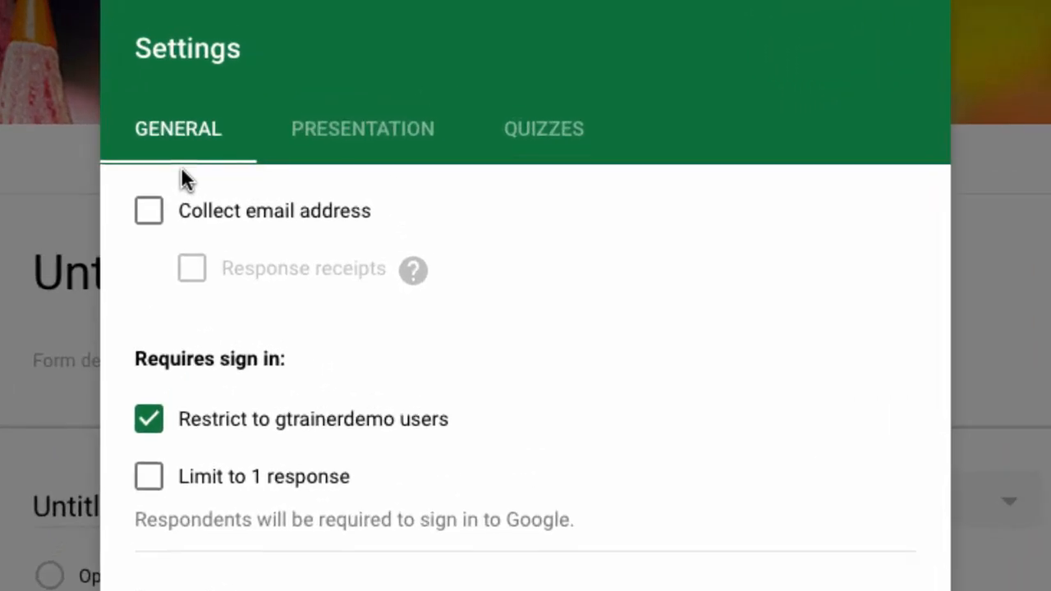
click(150, 216)
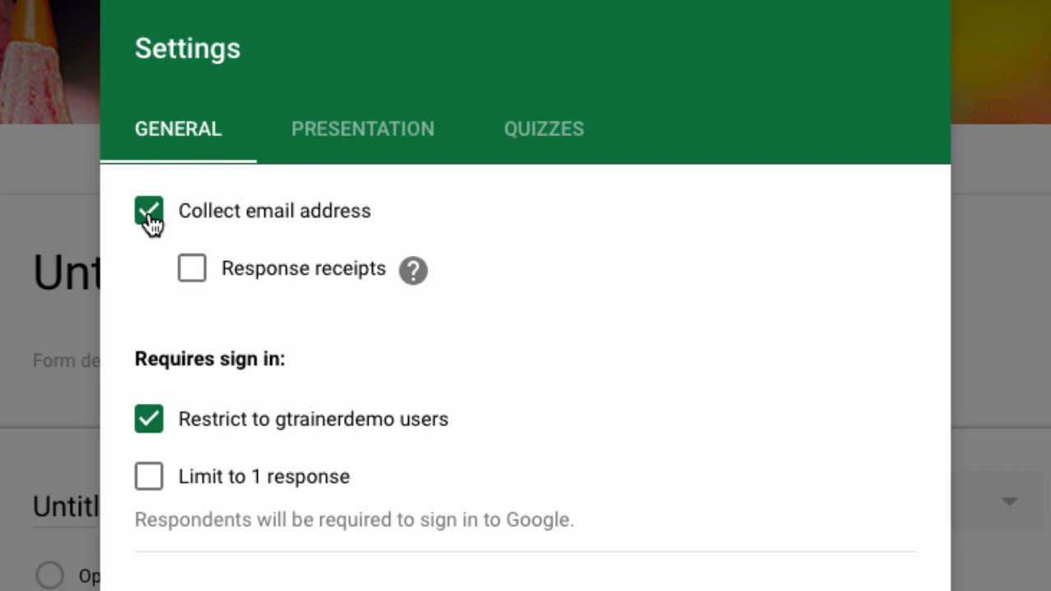
click(149, 215)
click(150, 215)
click(149, 215)
Try enabling response receipts with the Always option, and turn receipts off again.
click(193, 279)
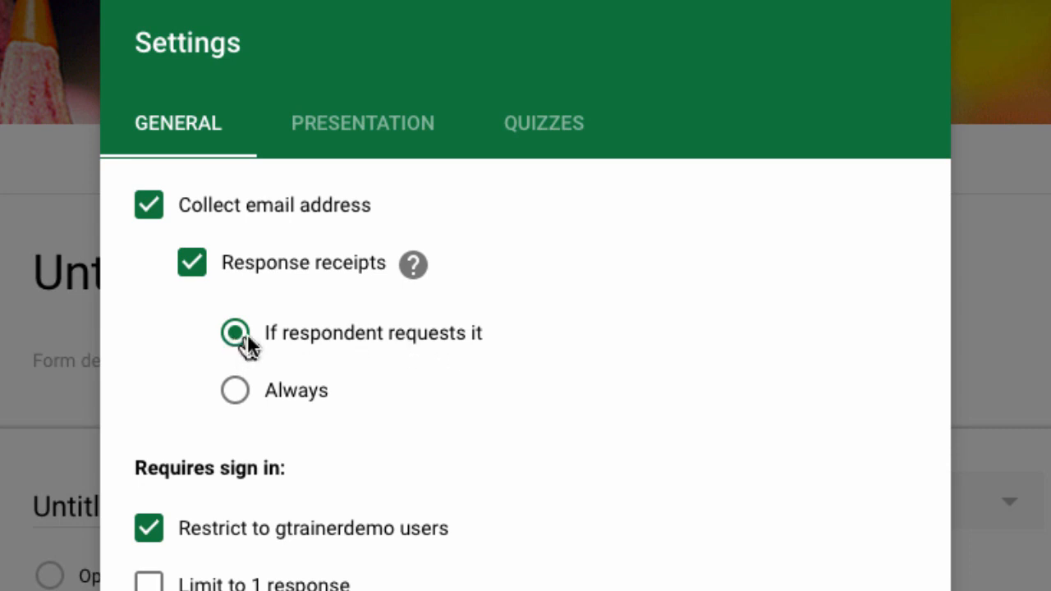
click(236, 391)
click(191, 272)
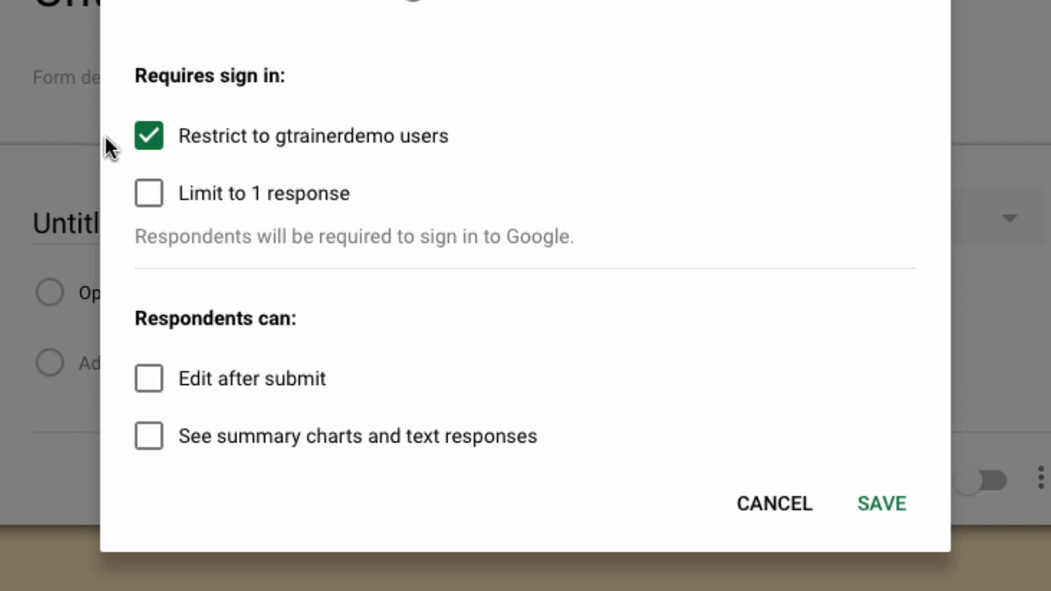
Remove the restriction to gtrainerdemo users and limit respondents to 1 response.
click(148, 145)
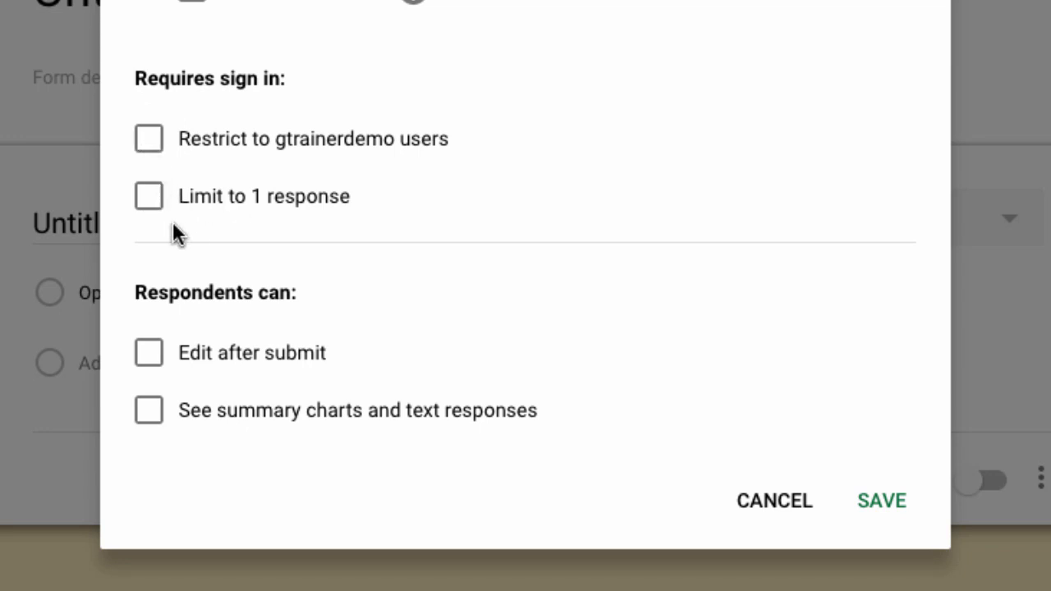
click(148, 198)
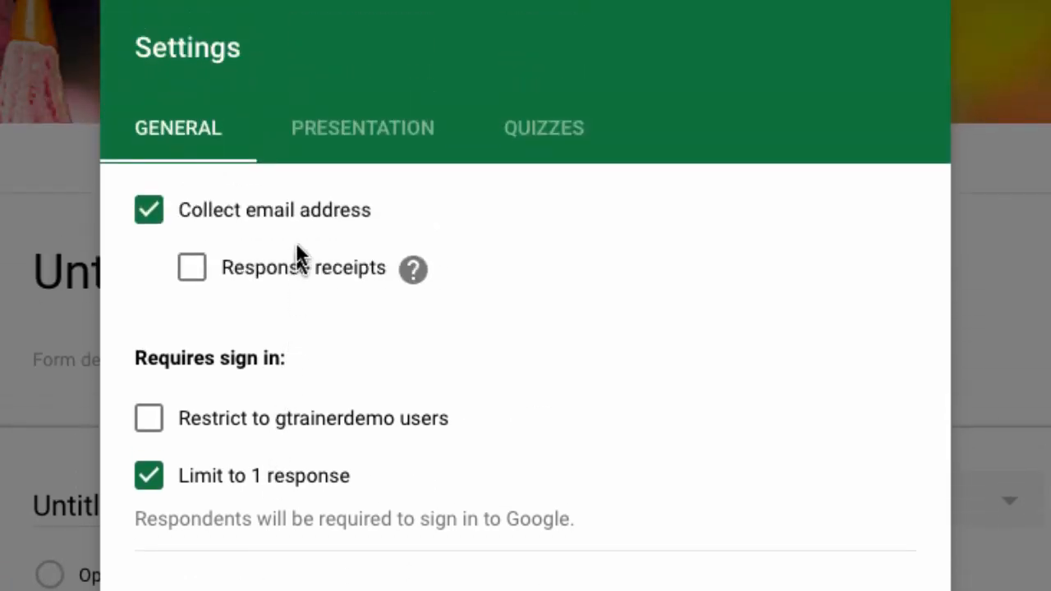
Enable Shuffle question order in the presentation settings, leaving the progress bar off and the confirmation message blank.
click(379, 136)
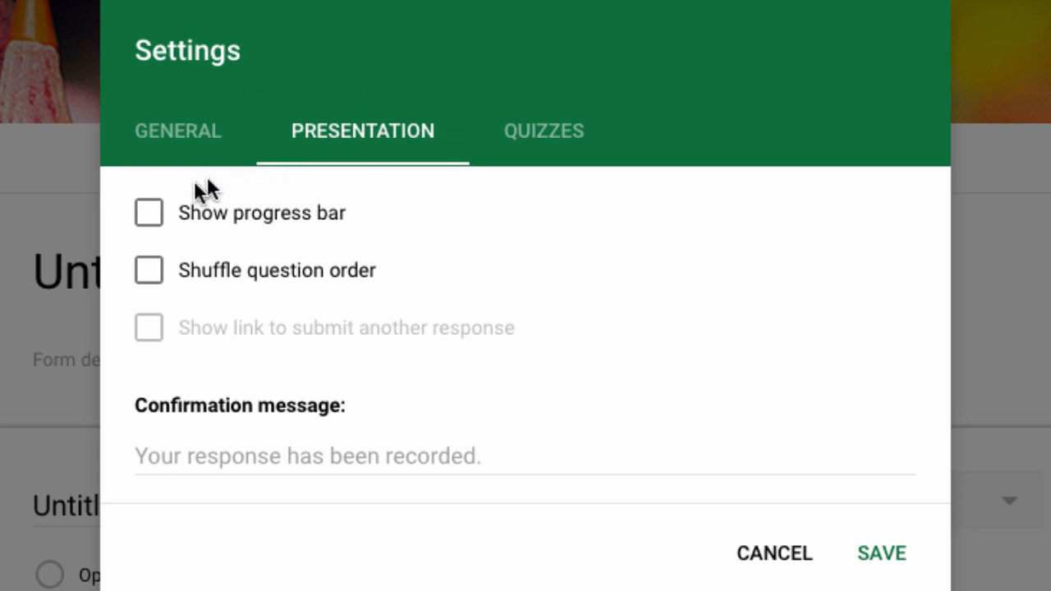
click(148, 215)
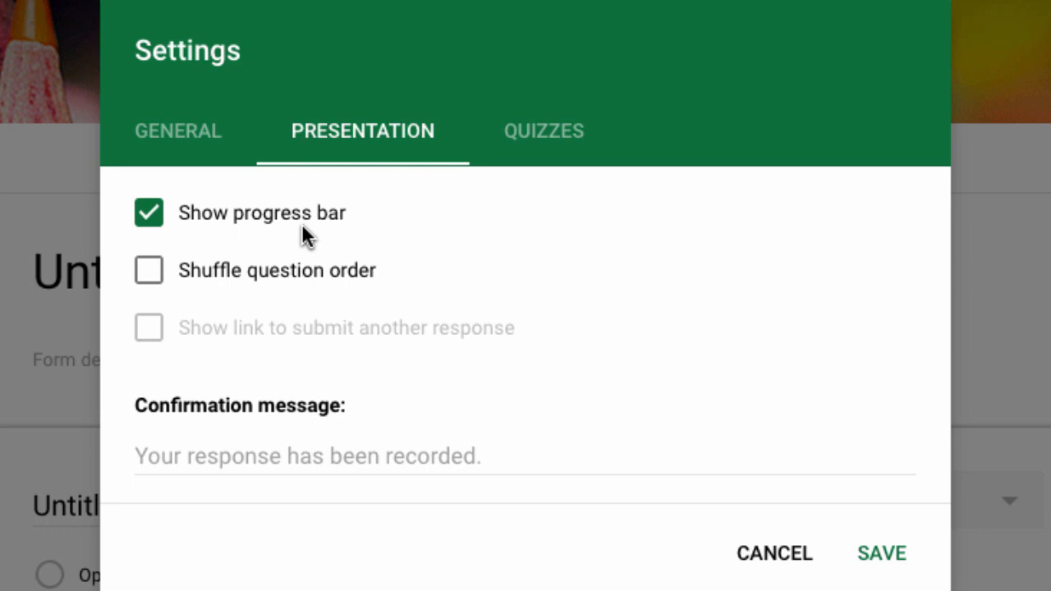
click(146, 215)
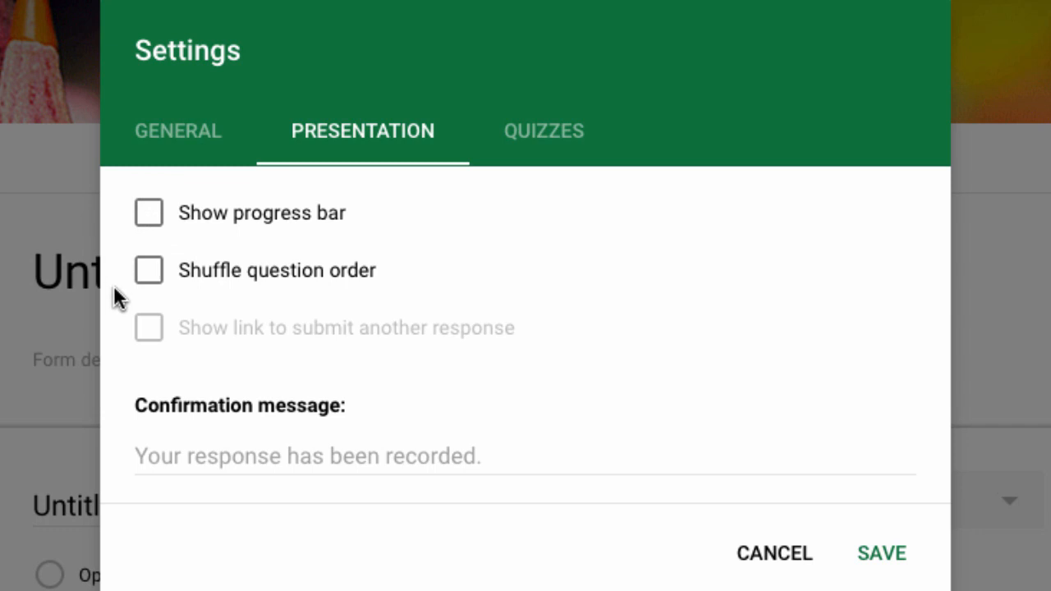
click(152, 279)
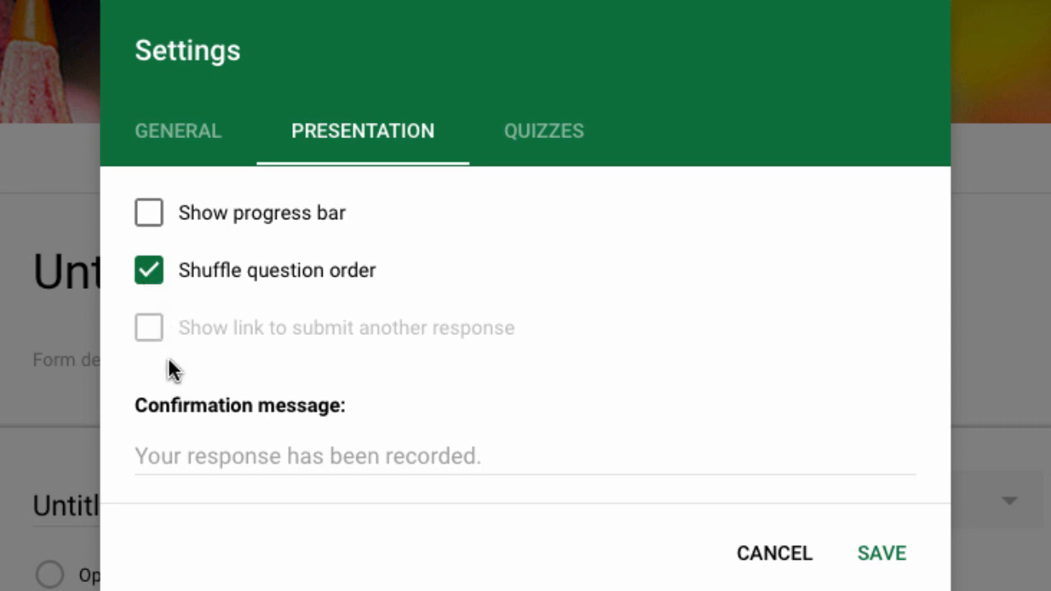
click(185, 450)
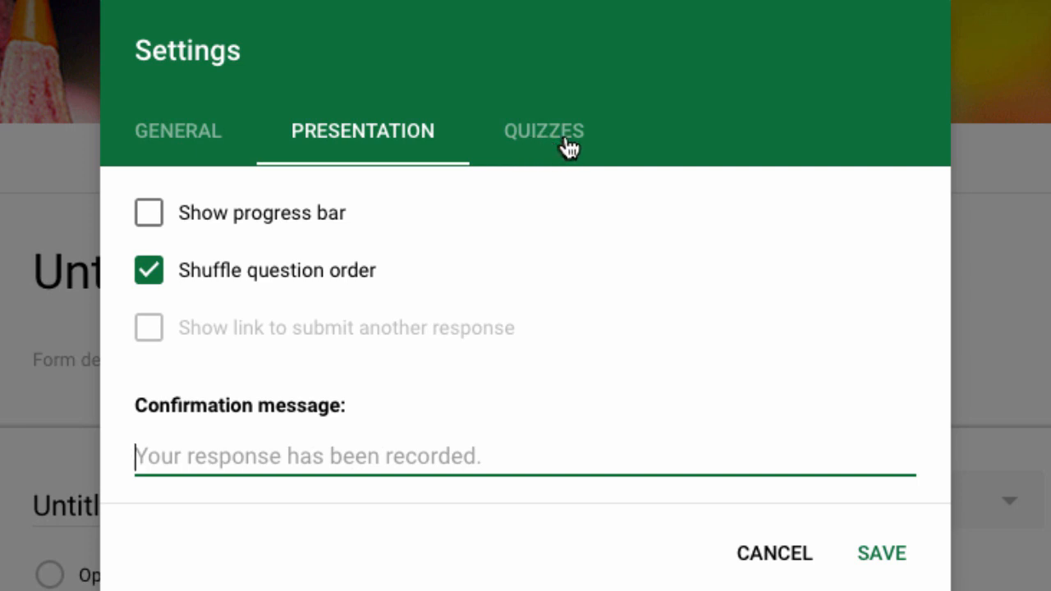
Make the form a quiz and bring its grade release and respondent visibility options into view.
click(538, 142)
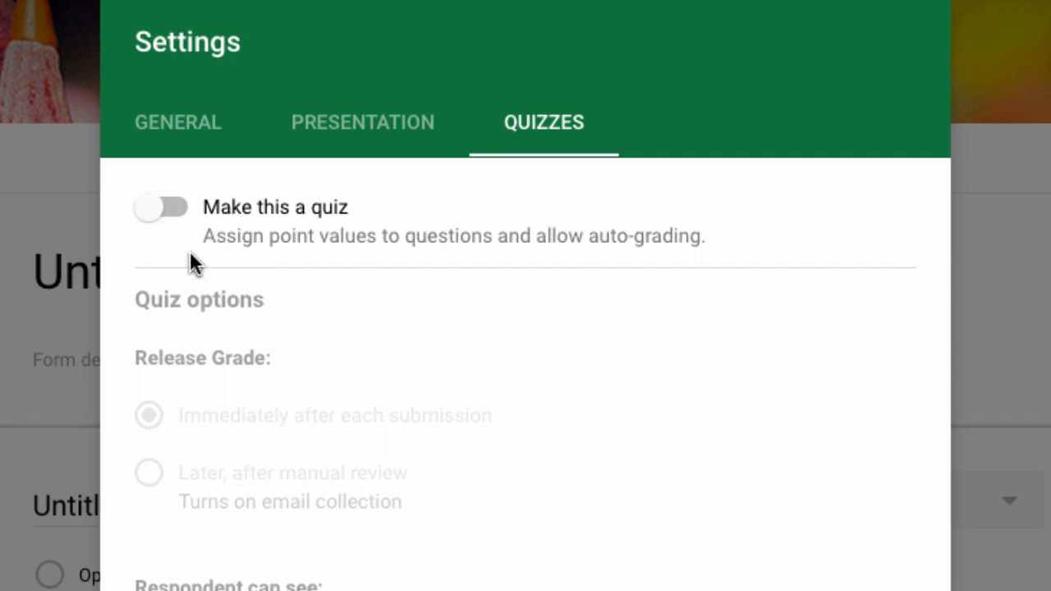
click(153, 218)
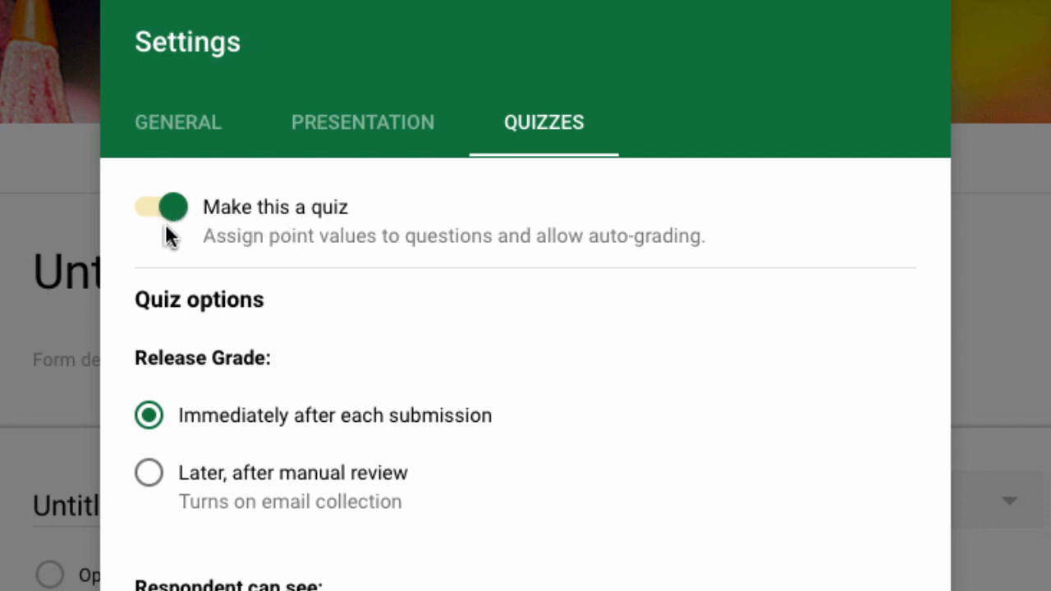
scroll(202, 231, down, 3)
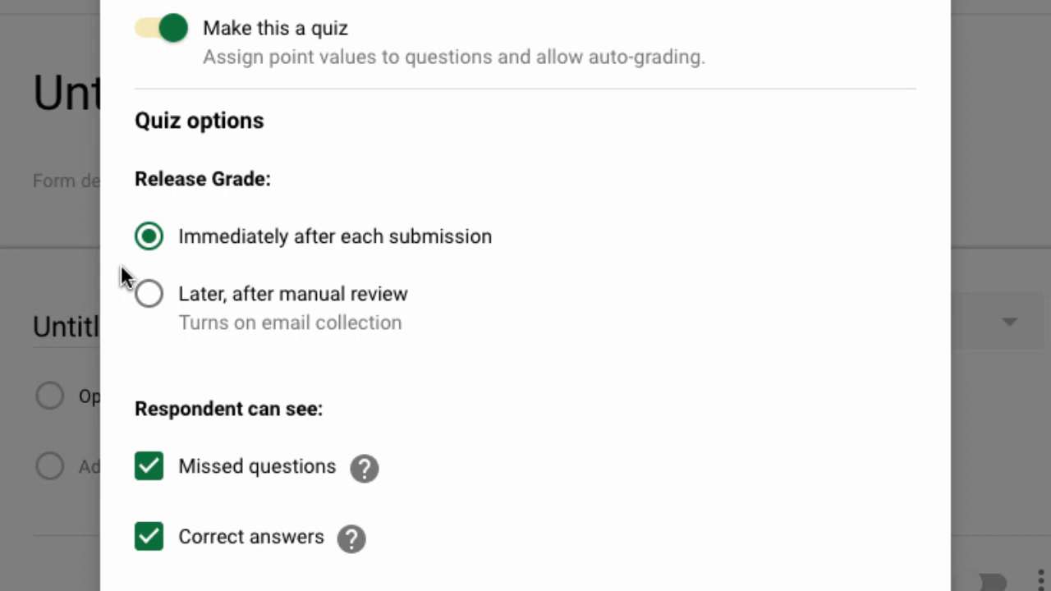
Try releasing quiz grades later, after manual review, and return the release to immediately after each submission.
click(150, 295)
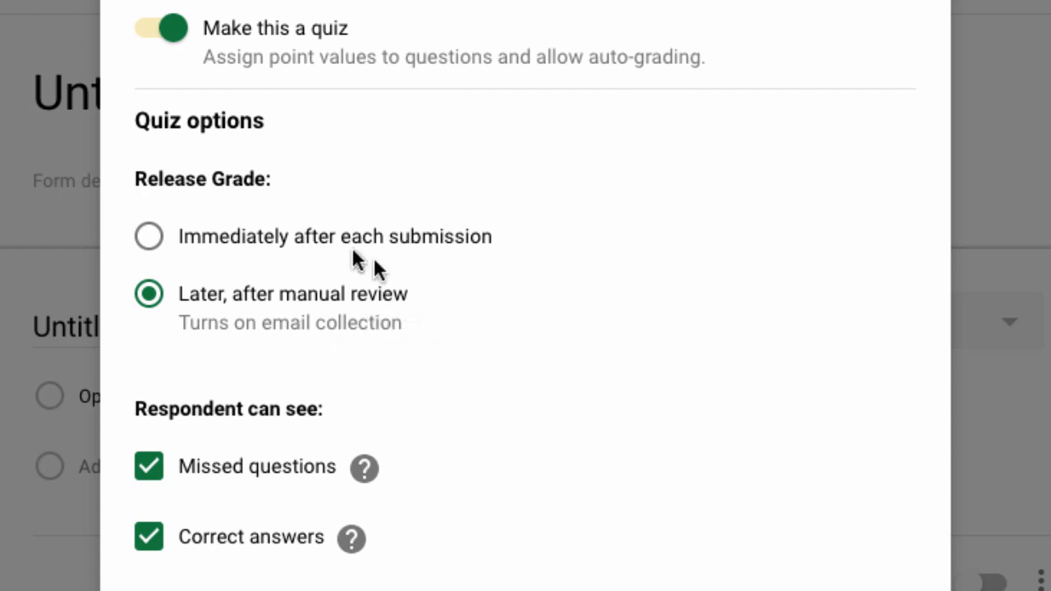
click(150, 237)
click(150, 294)
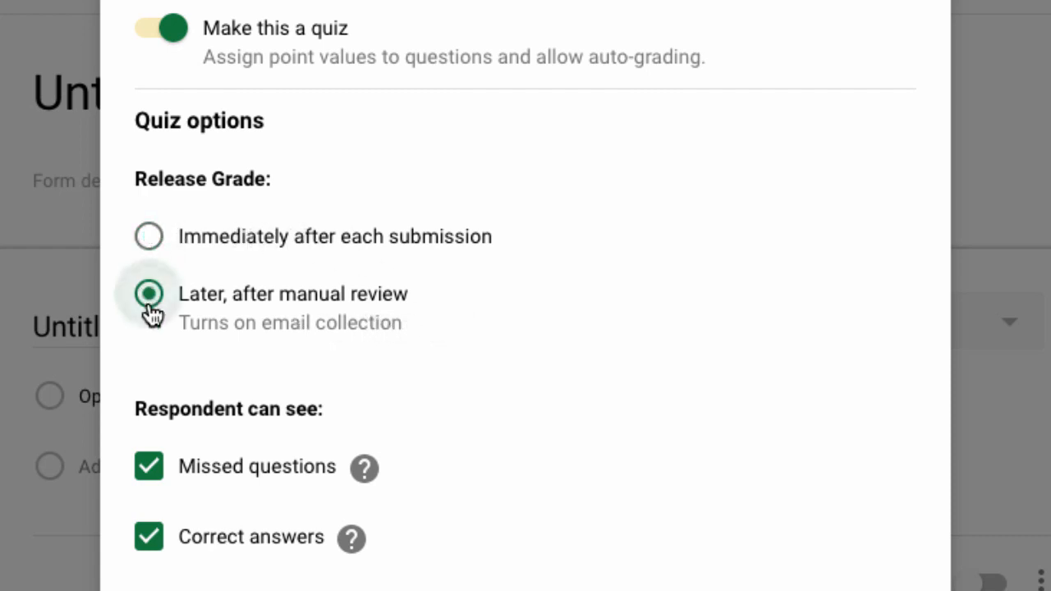
click(151, 243)
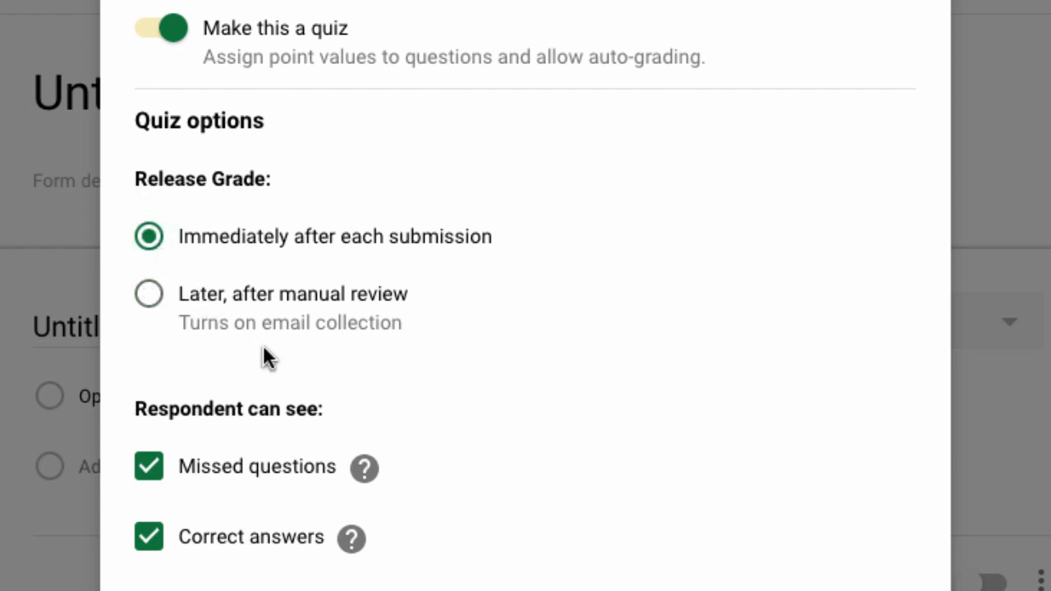
Toggle respondents' view of missed questions and correct answers off and on again, and save the form settings.
click(147, 476)
click(148, 473)
click(149, 541)
click(151, 548)
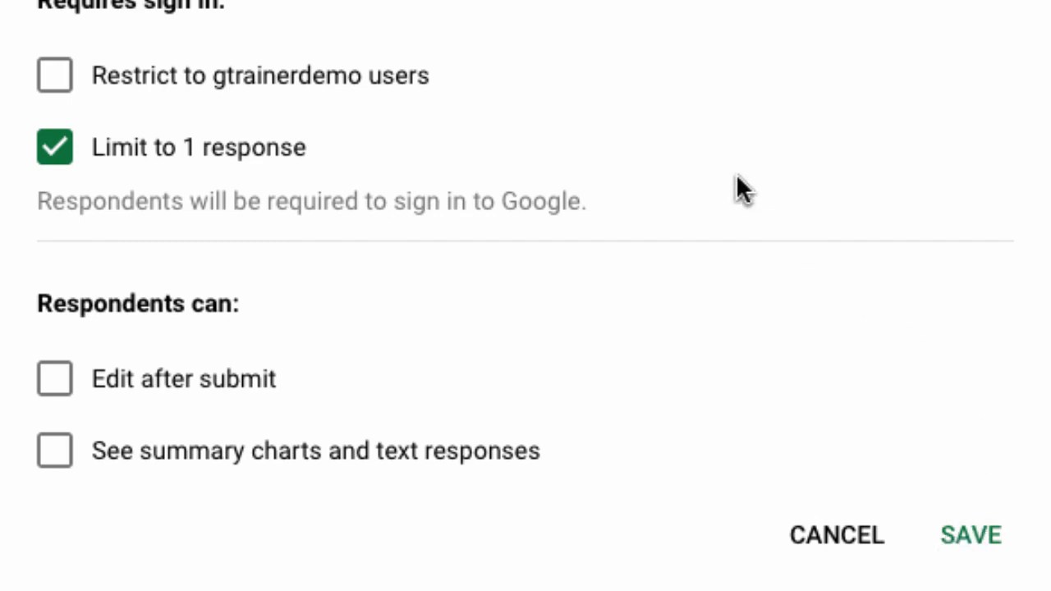
click(970, 535)
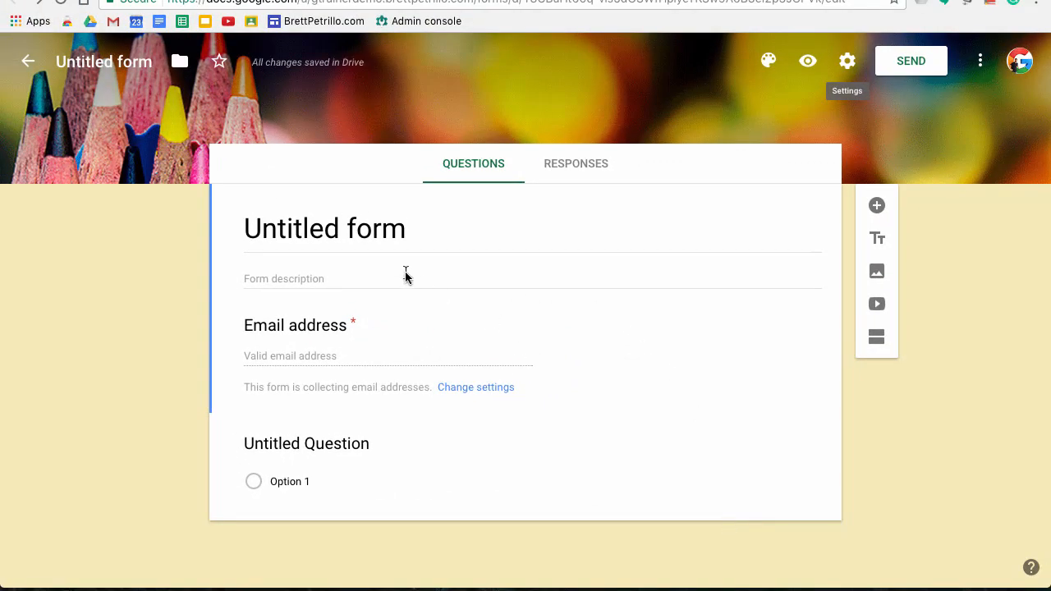
Title the form Demo Form and give the file the same name, leaving the form description blank.
click(291, 227)
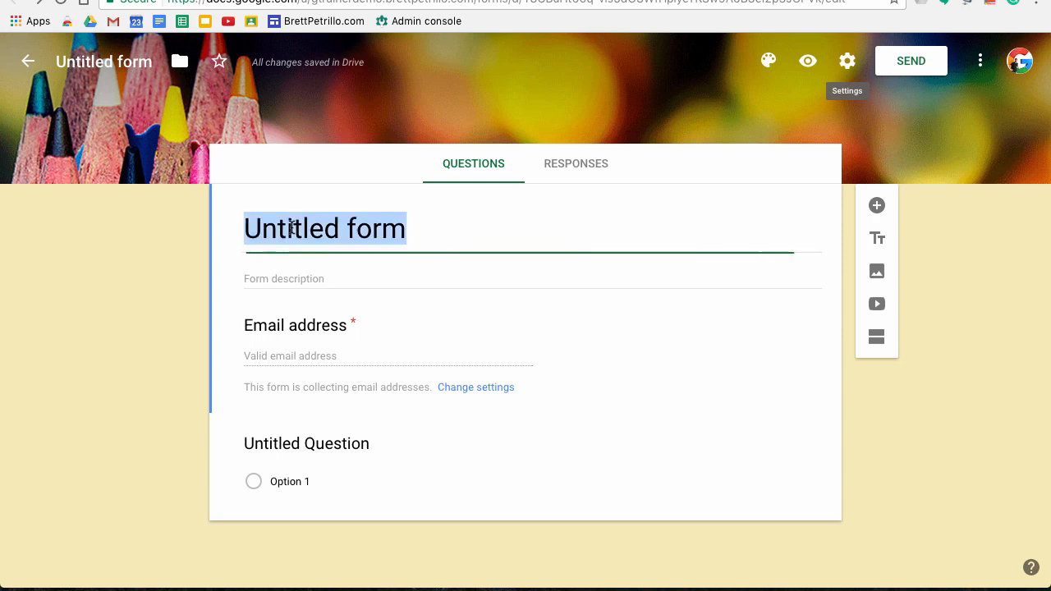
text(D)
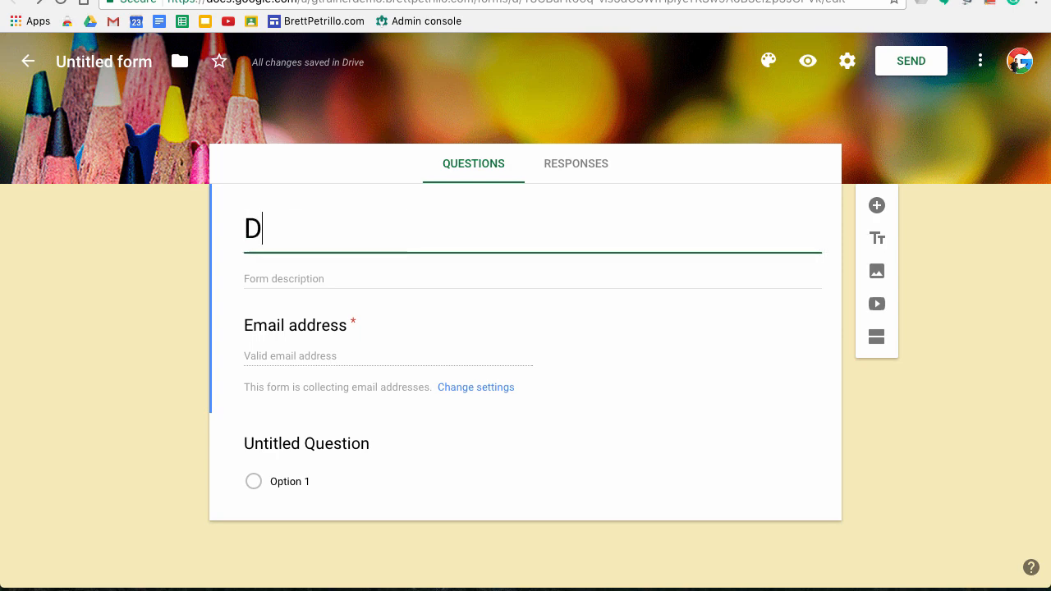
text(emo Form)
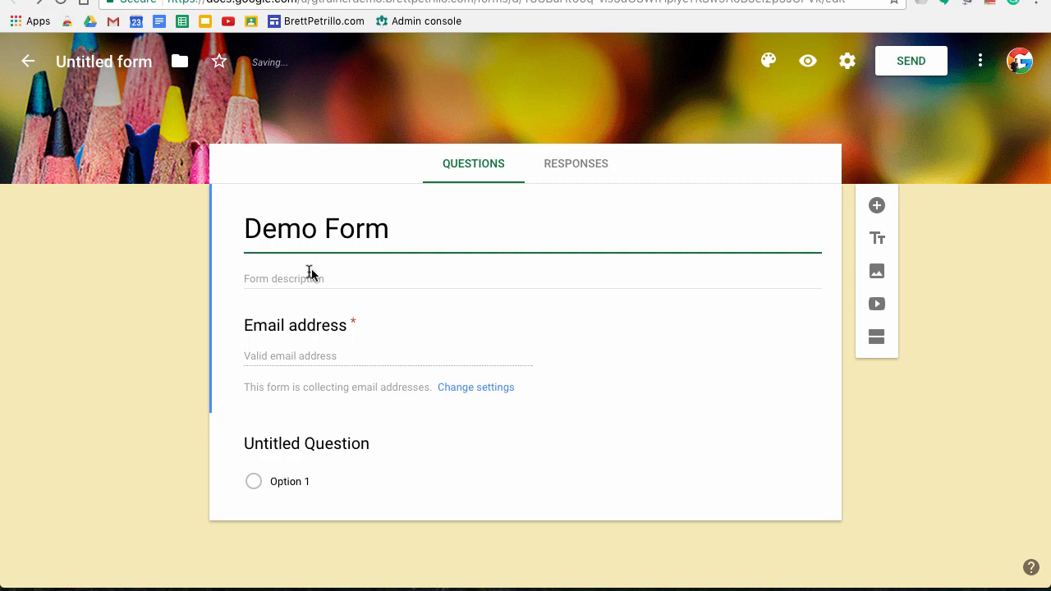
click(340, 278)
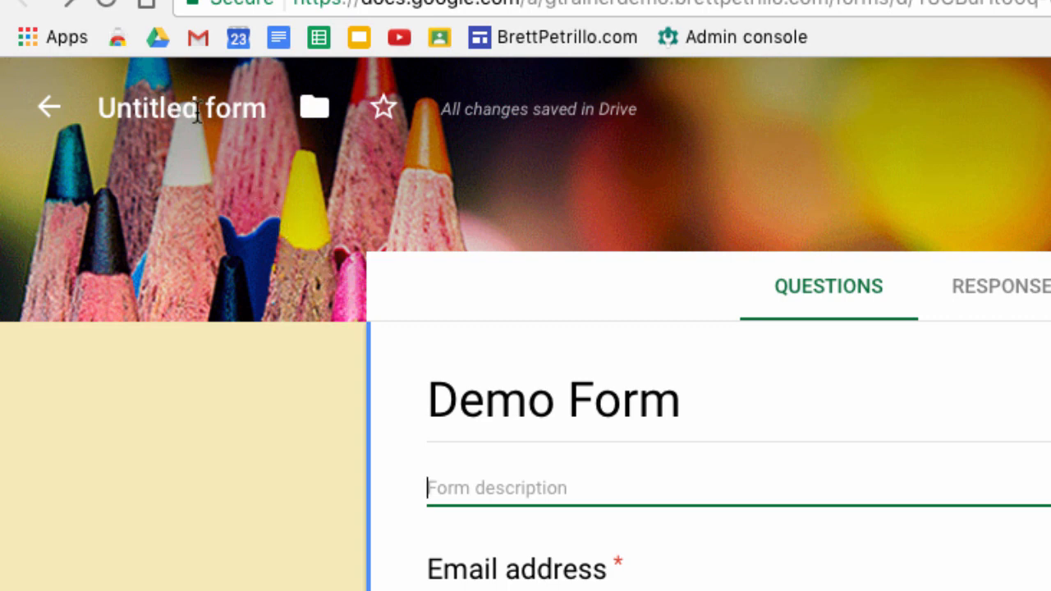
click(163, 107)
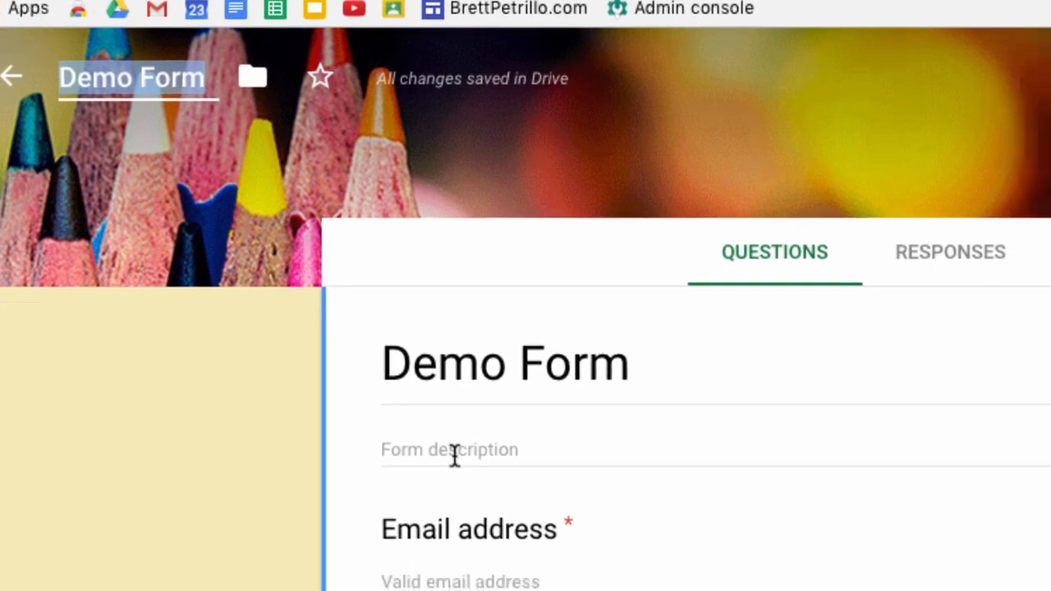
click(498, 488)
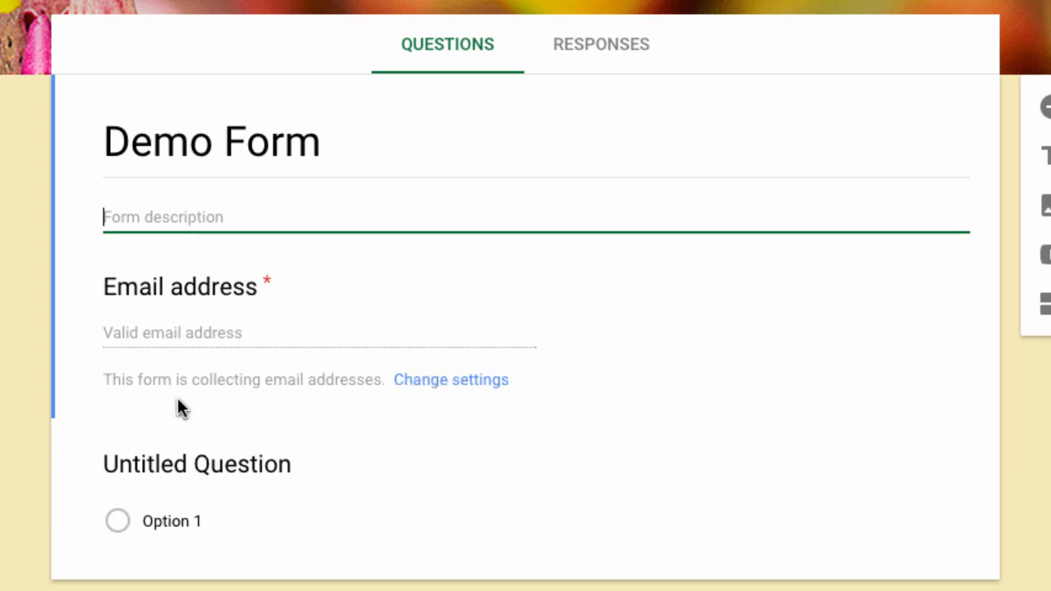
Replace the untitled question's text with Question #1.
scroll(177, 398, down, 1)
scroll(178, 402, up, 1)
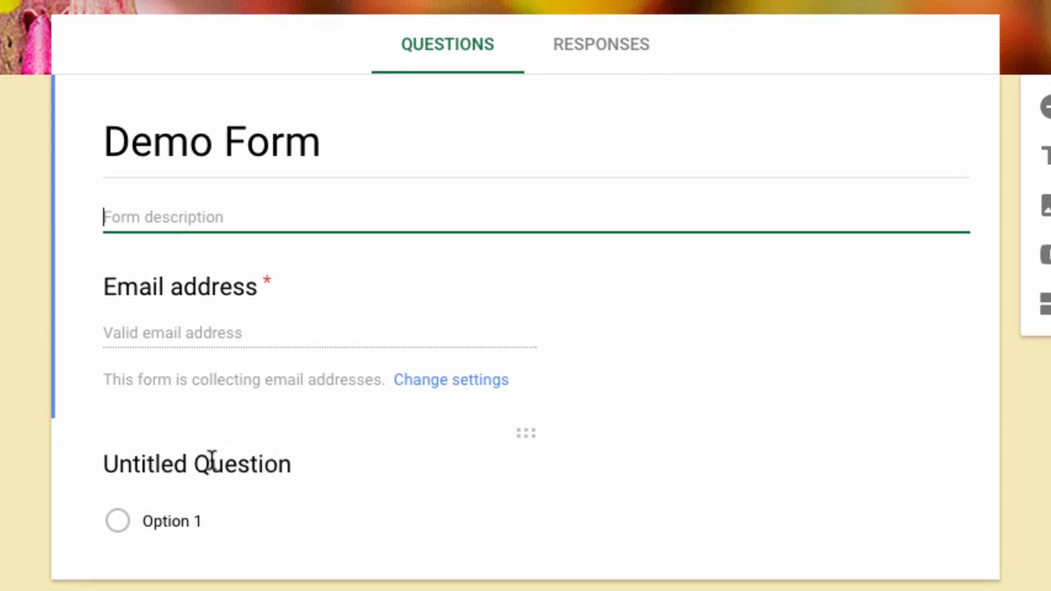
scroll(278, 452, down, 1)
click(278, 451)
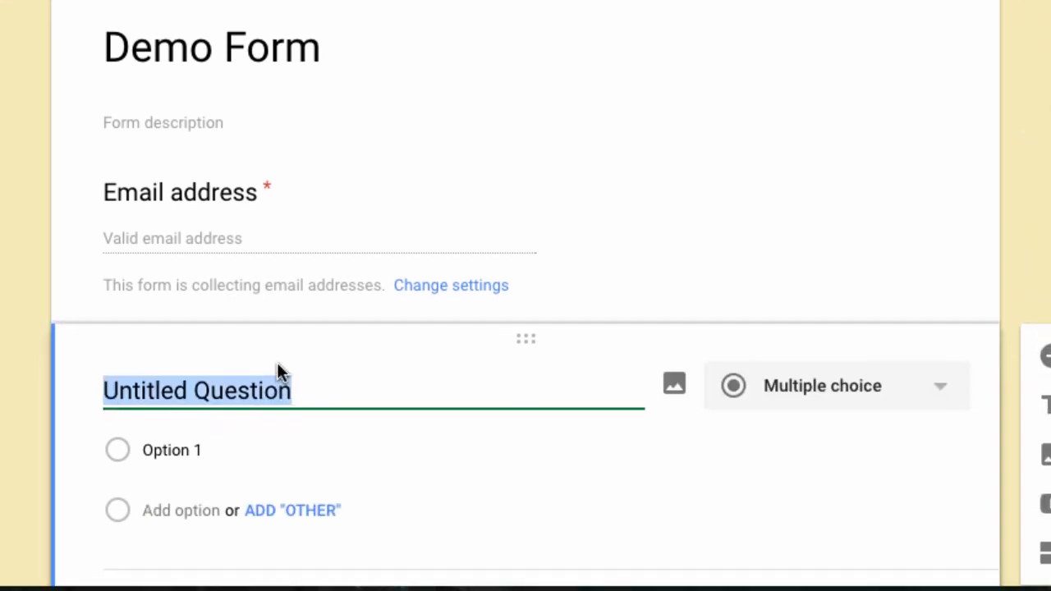
text(Qu)
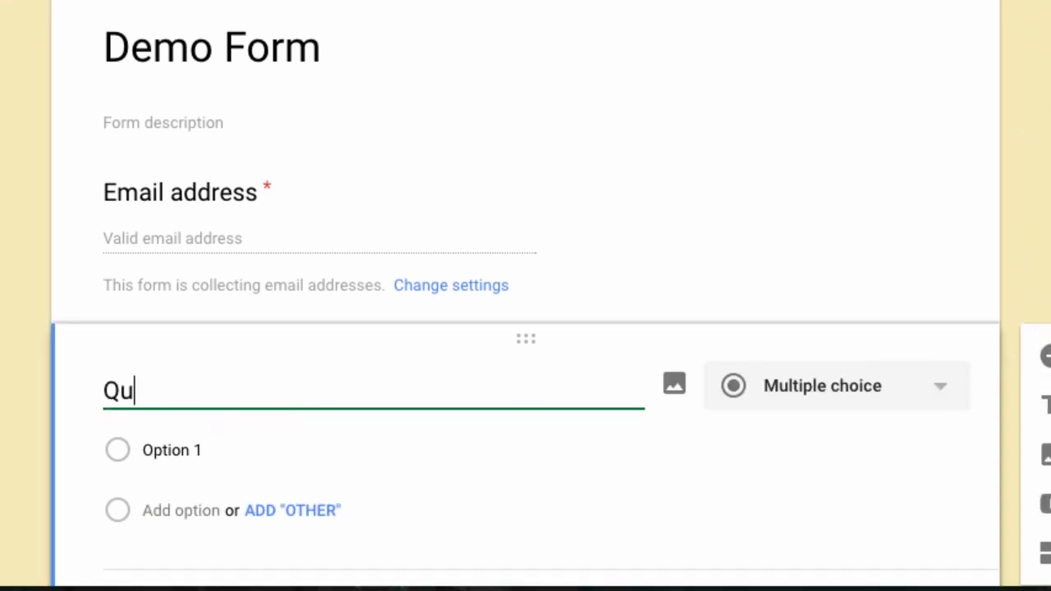
text(estion #1)
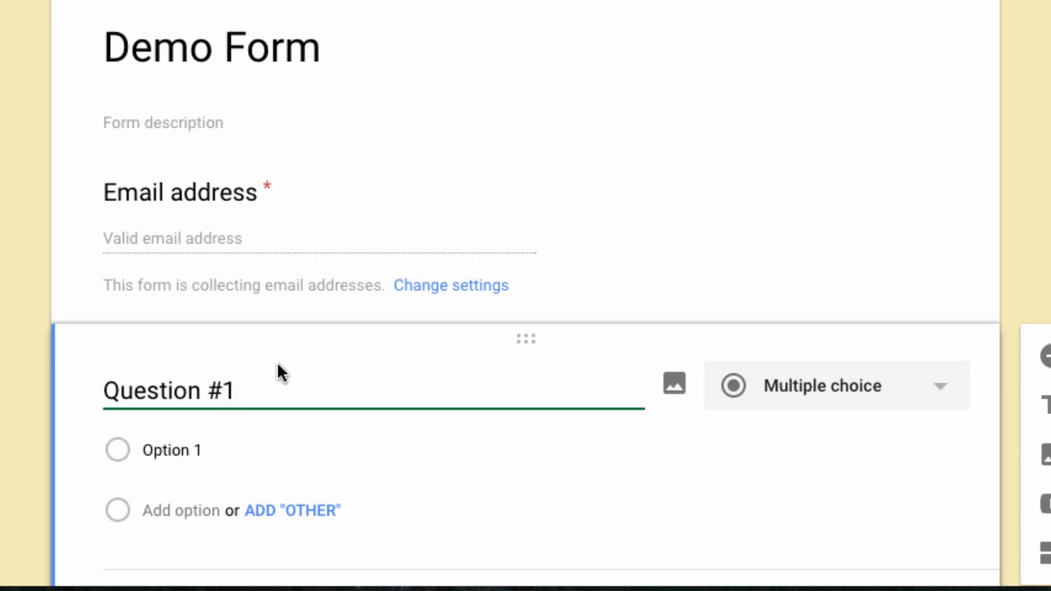
Try Short answer as the type of Question #1, and return it to Multiple choice.
scroll(277, 362, down, 2)
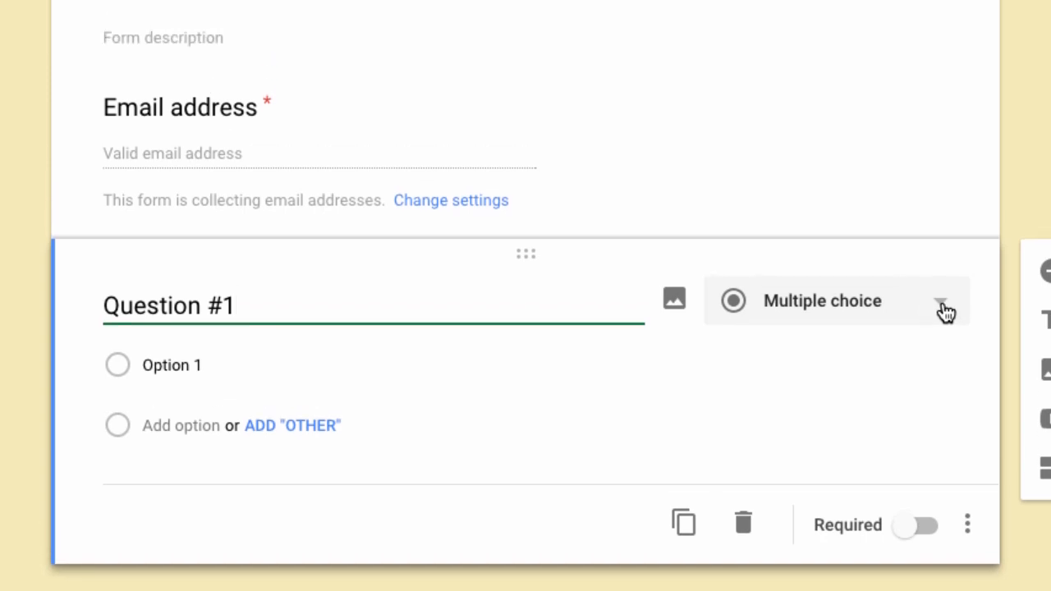
click(944, 276)
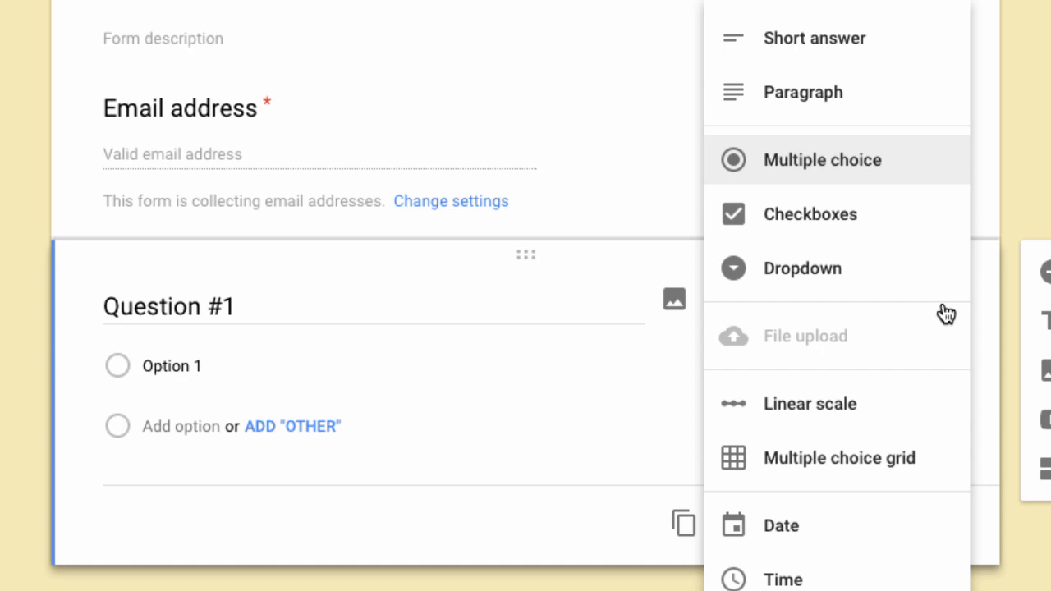
click(867, 49)
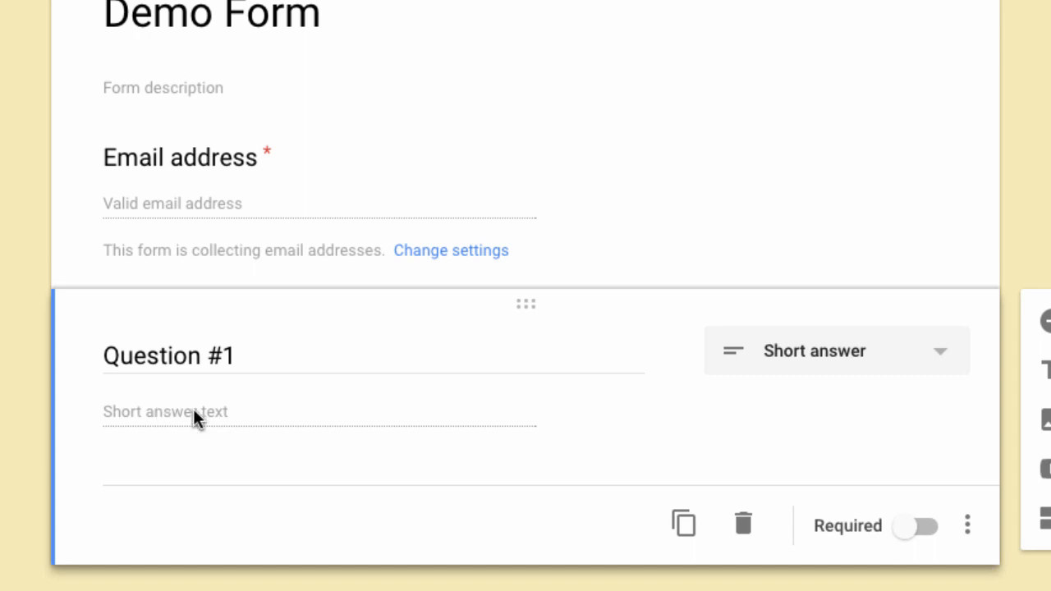
click(938, 356)
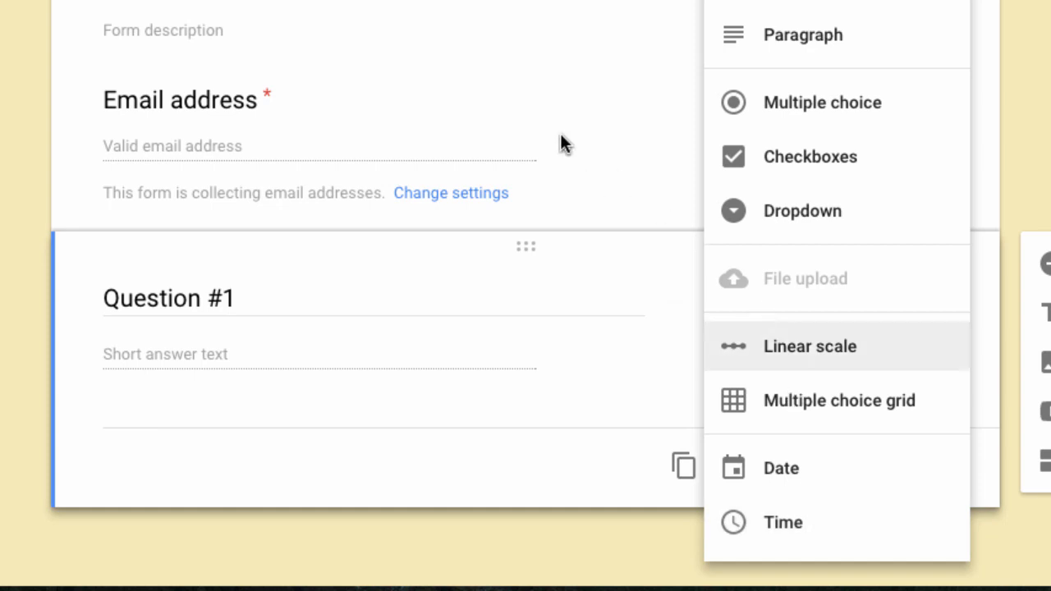
click(821, 119)
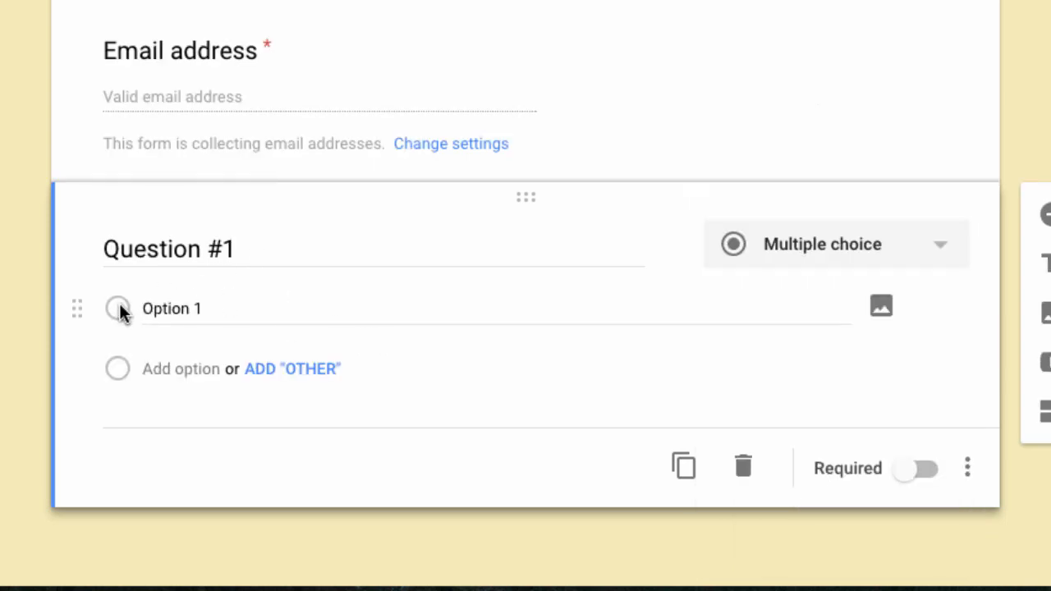
Give Question #1 four answer options, deleting and re-adding the fourth, and look at the image sources for Option 4 without inserting one.
click(204, 308)
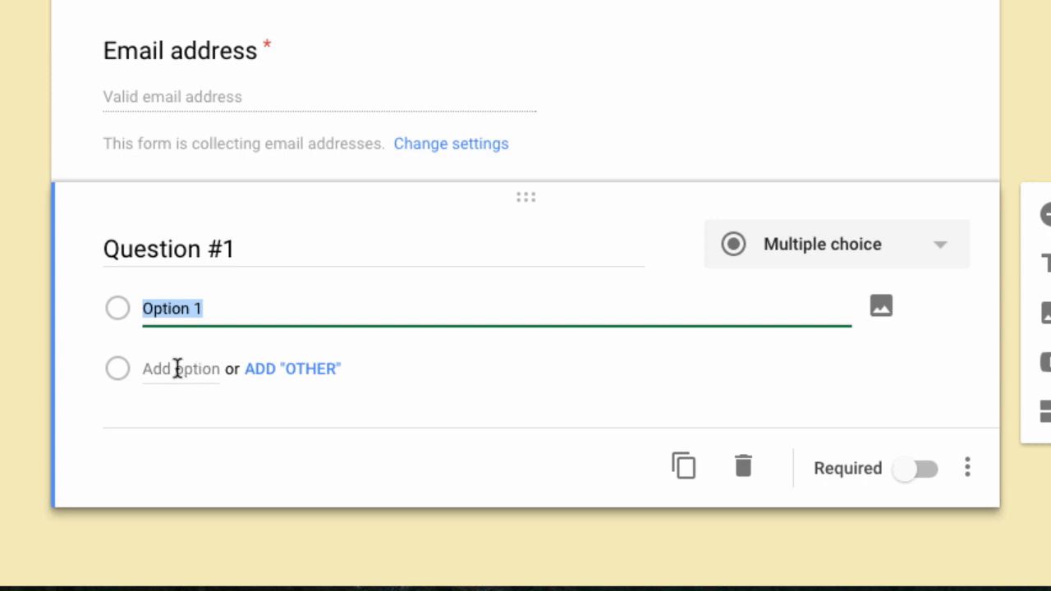
click(181, 368)
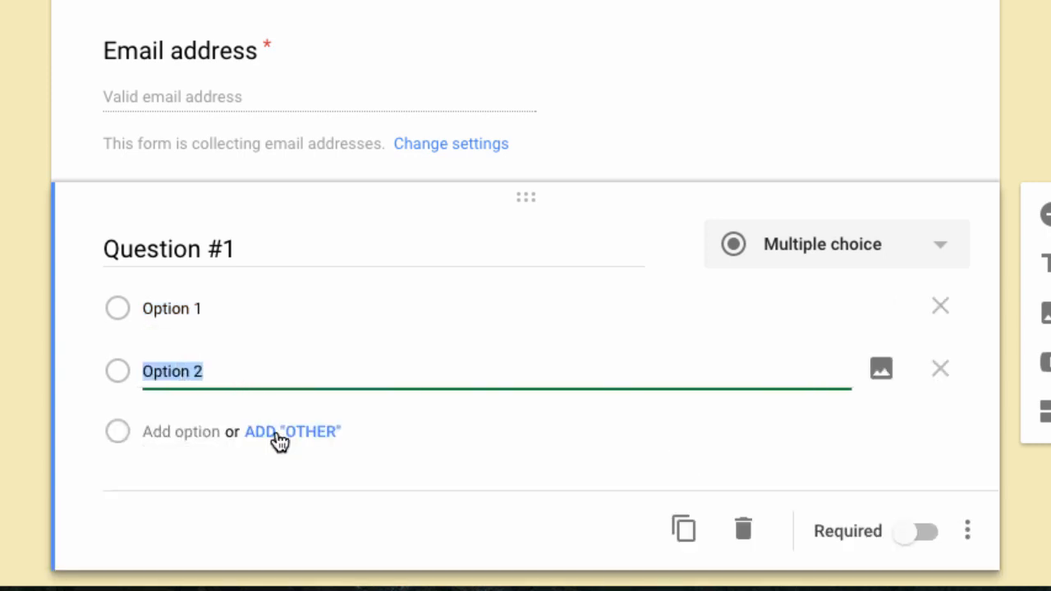
click(173, 433)
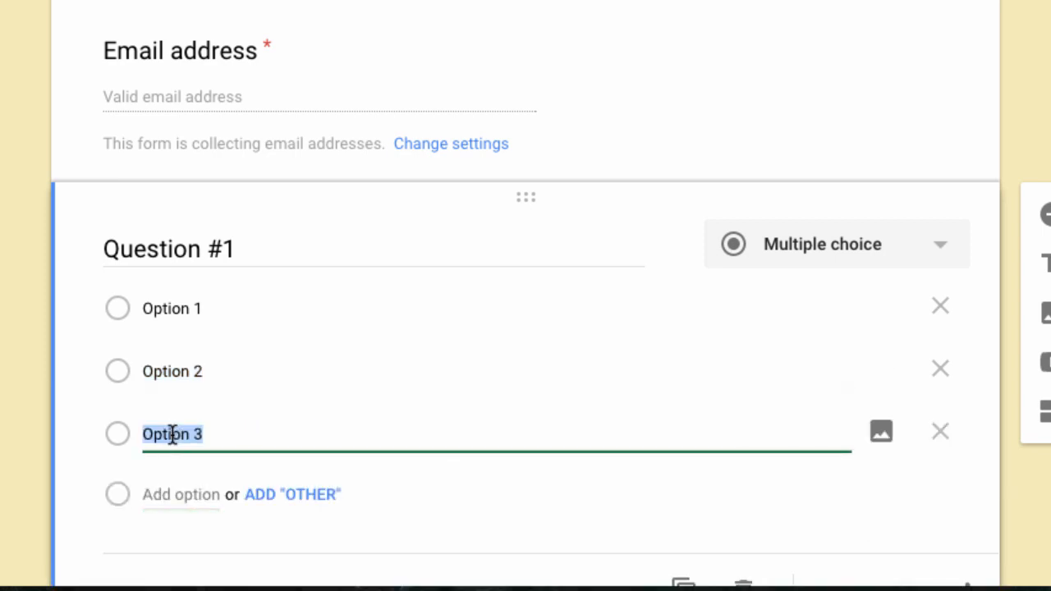
click(172, 365)
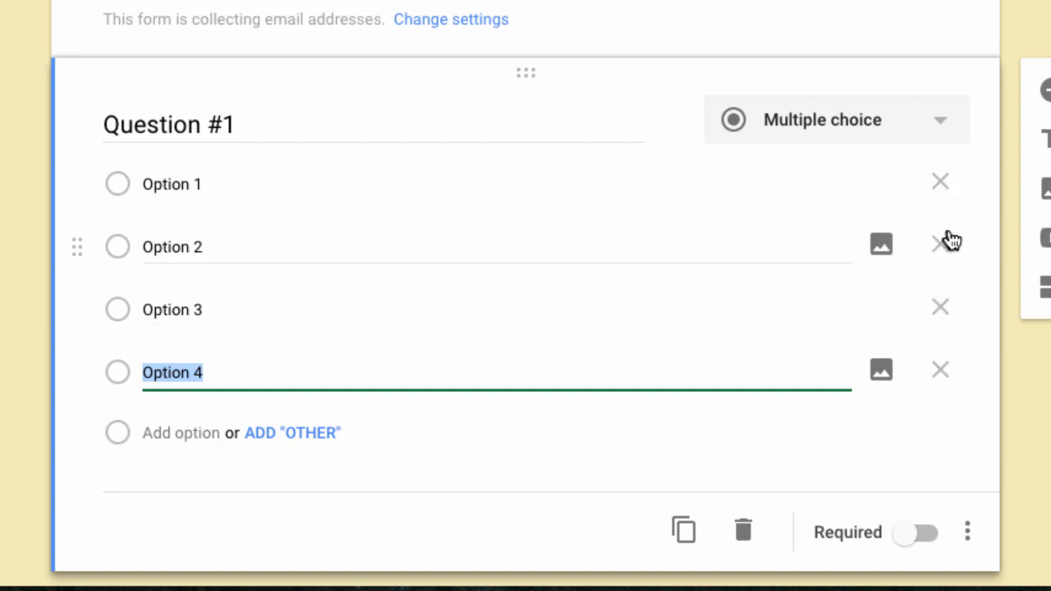
click(941, 371)
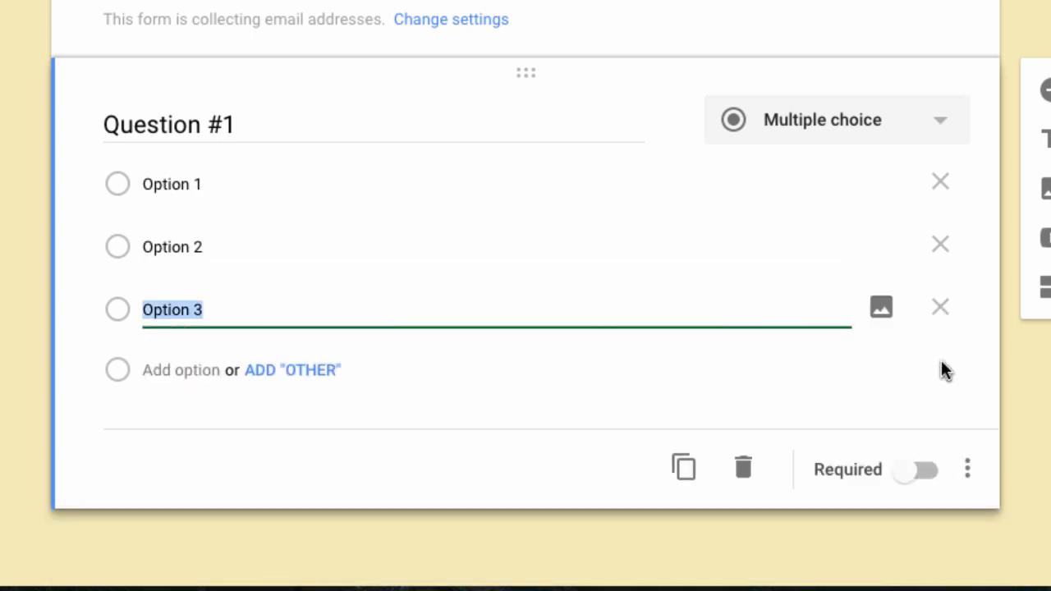
click(166, 371)
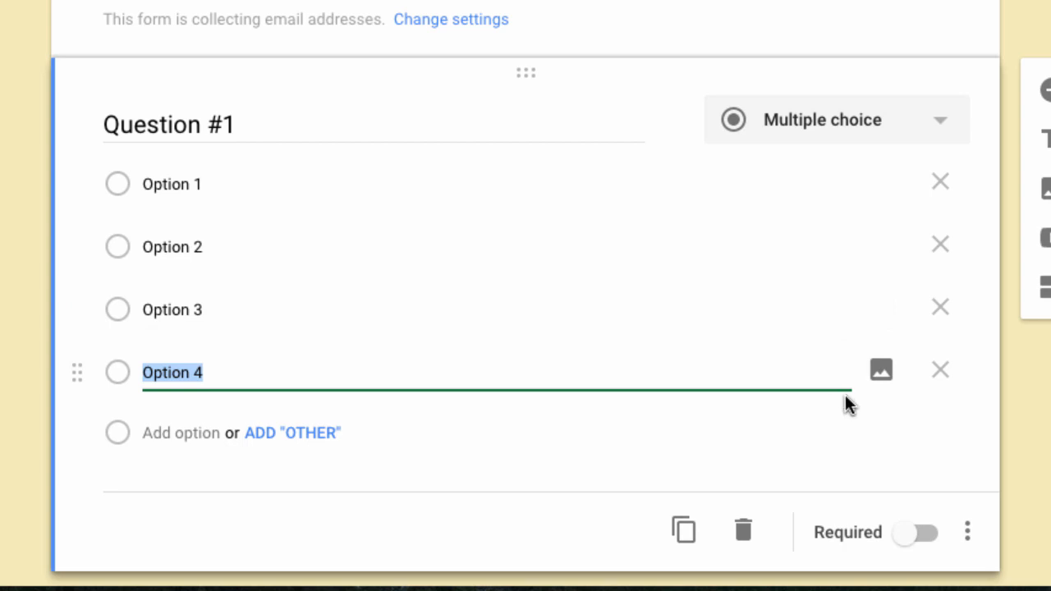
click(881, 373)
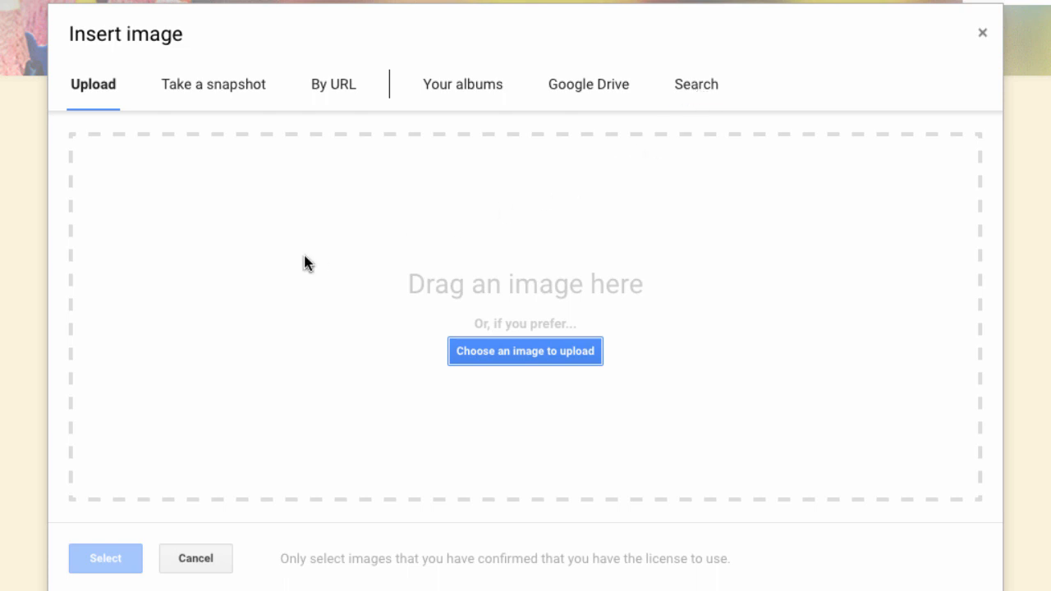
click(197, 559)
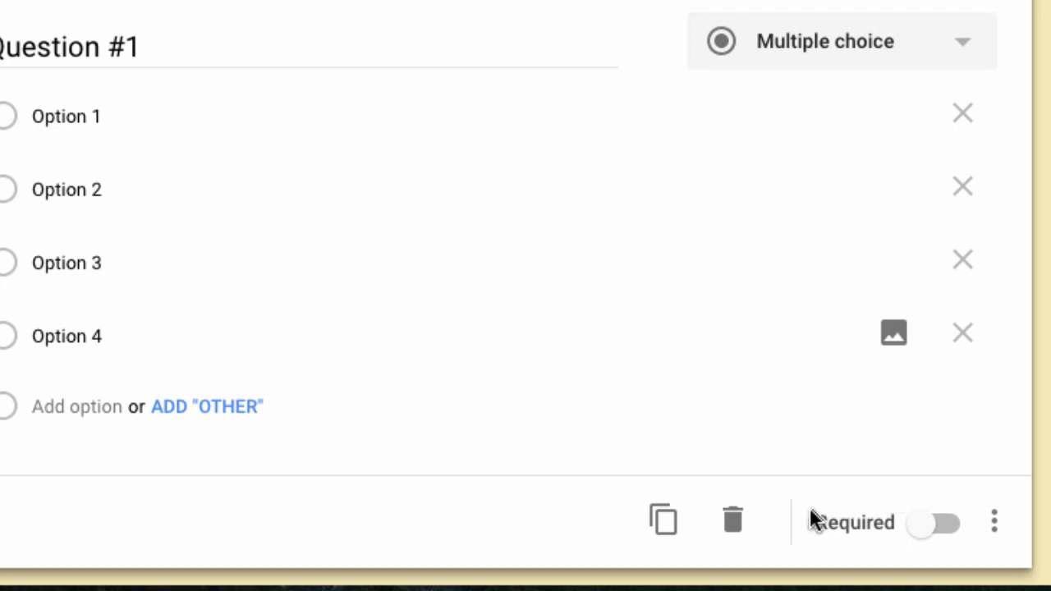
Make Question #1 required and view its extra settings for description, section branching and option shuffling.
click(922, 532)
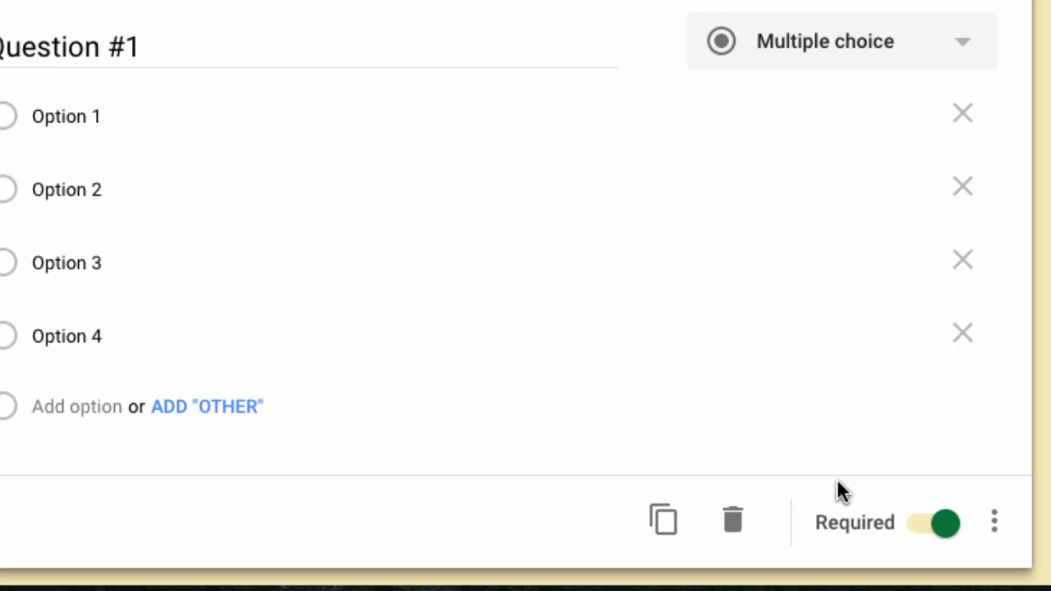
scroll(836, 479, up, 5)
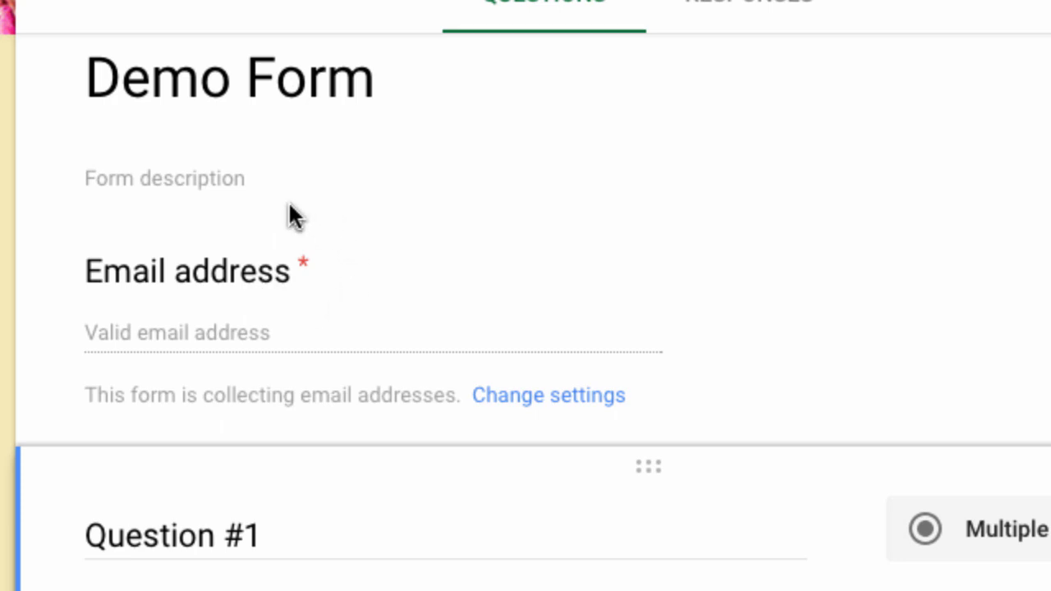
scroll(296, 315, down, 4)
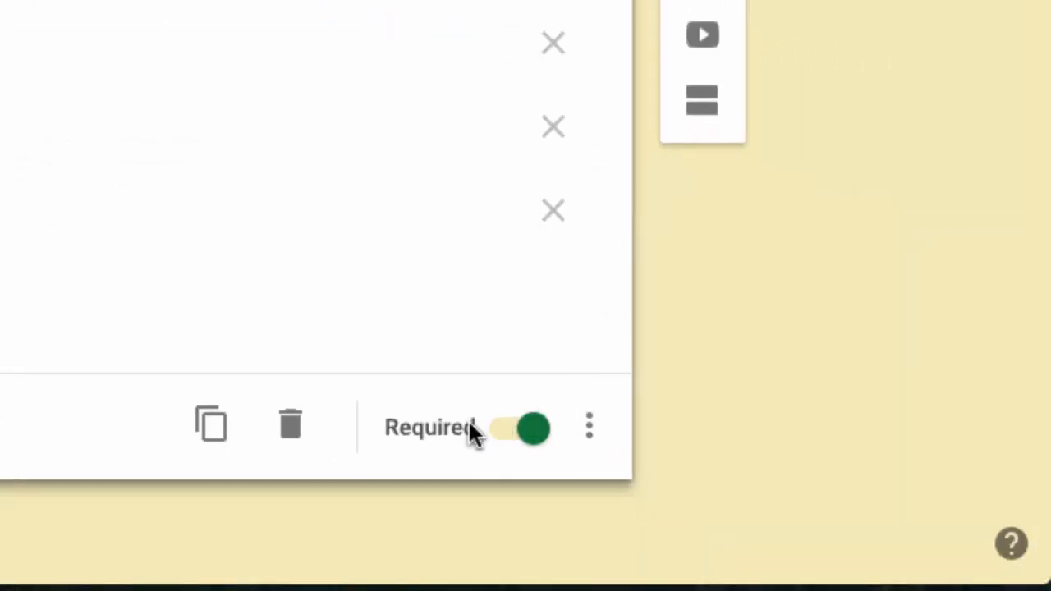
click(591, 427)
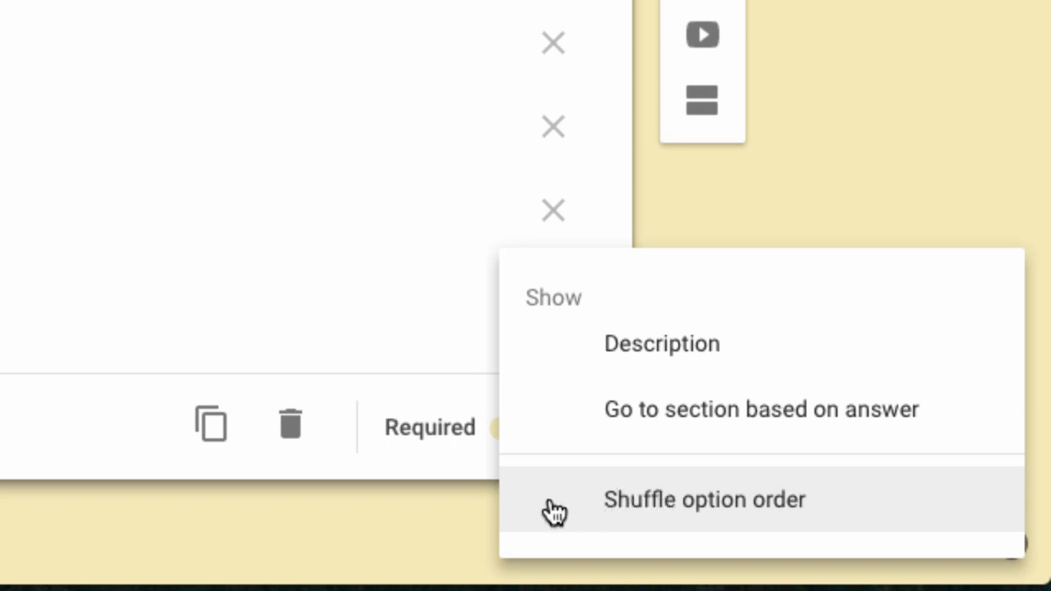
click(430, 384)
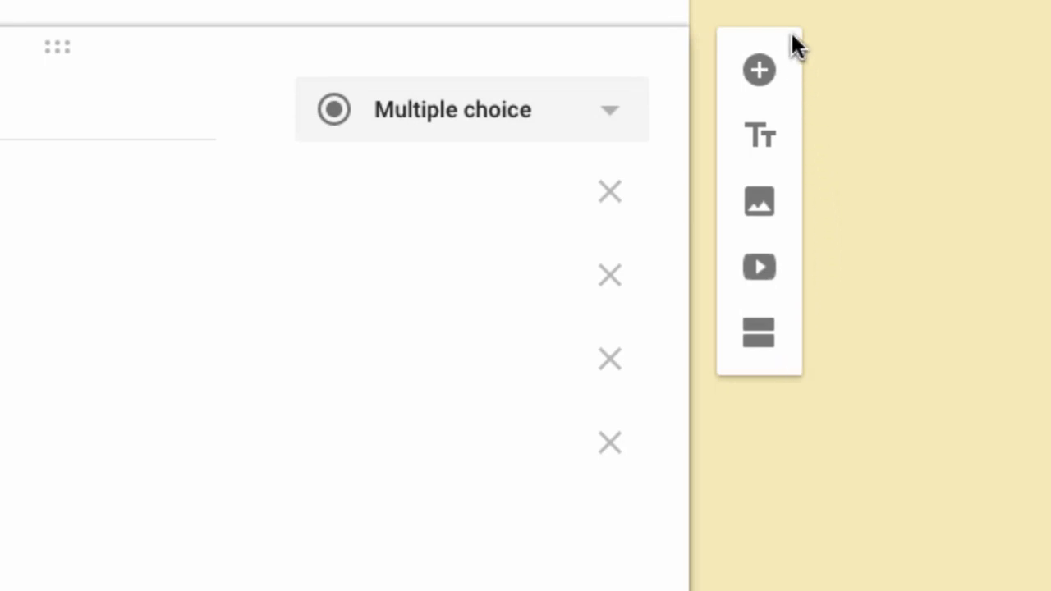
Add a blank multiple-choice question below Question #1, followed by an untitled title and description block.
click(759, 74)
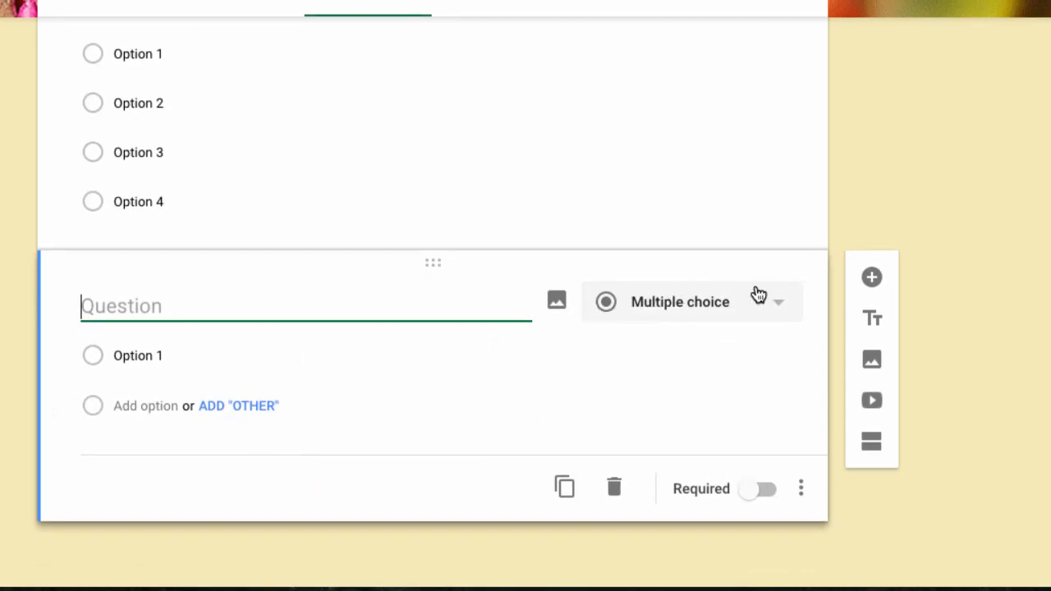
click(785, 305)
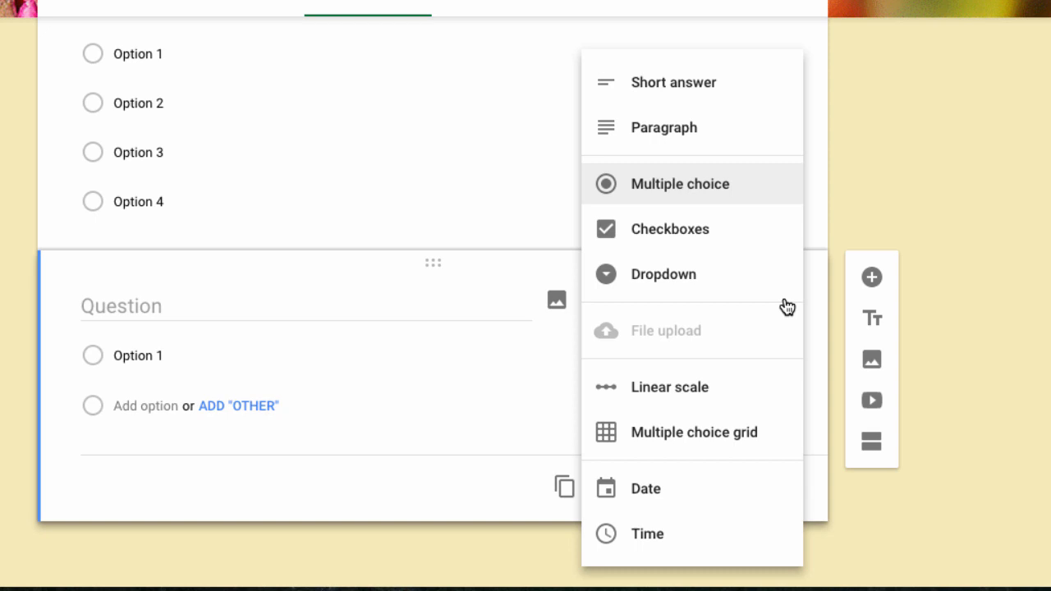
click(822, 287)
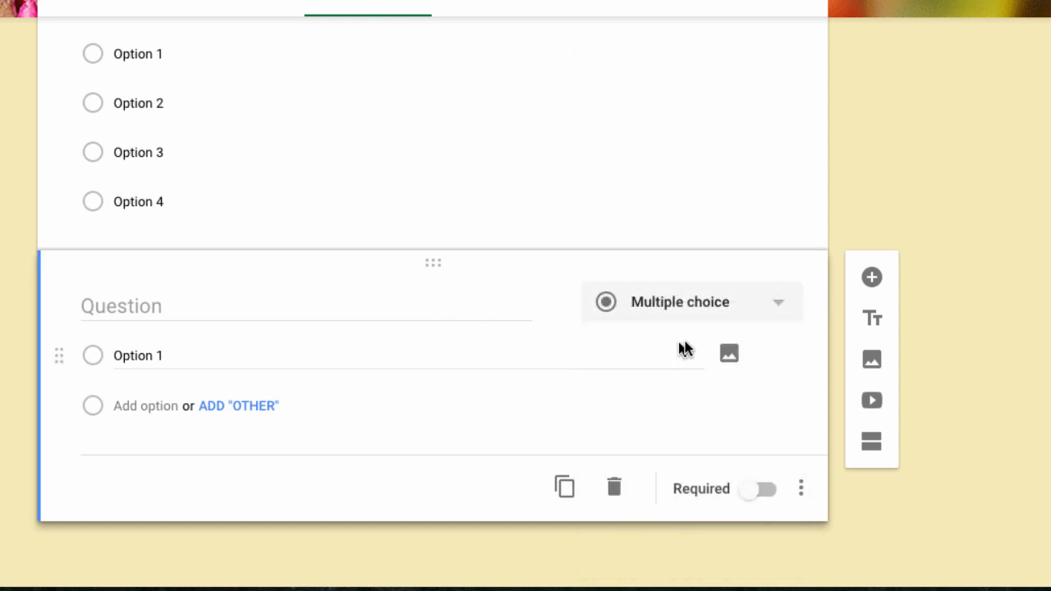
click(875, 324)
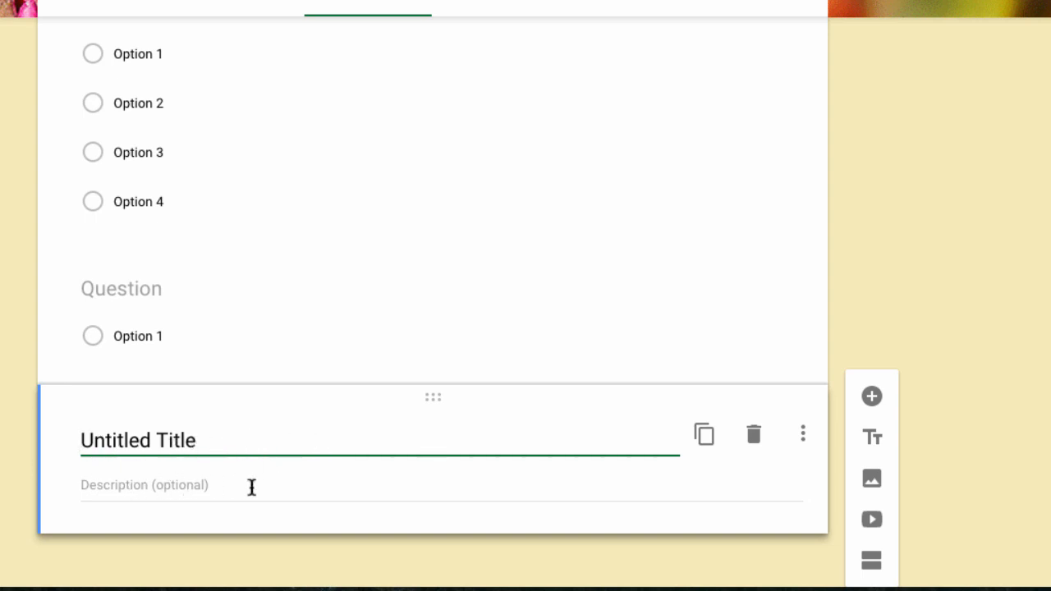
scroll(251, 487, down, 1)
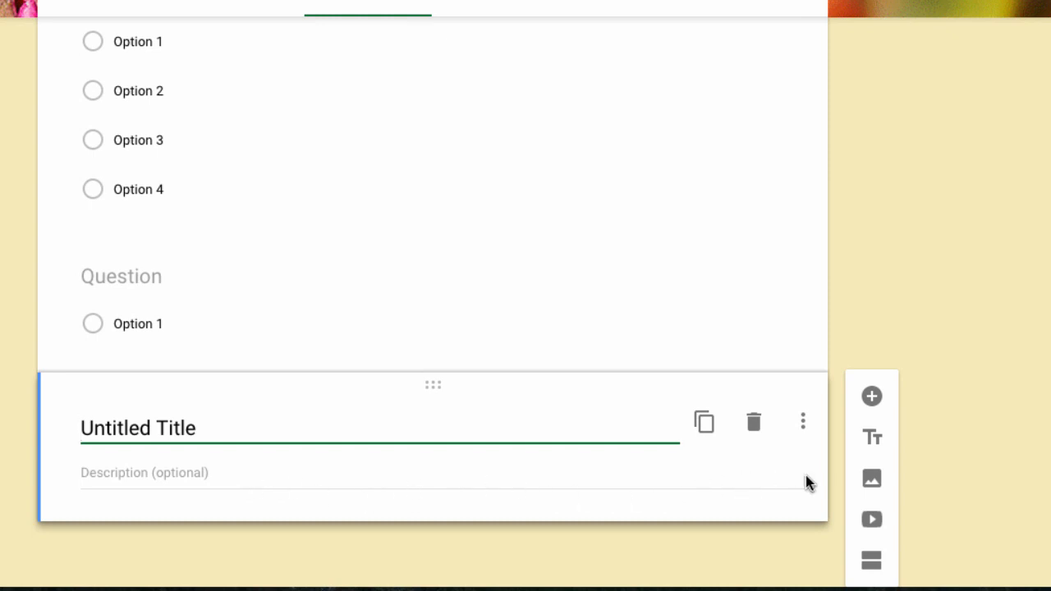
Find images of Shakespeare with the Google image search, insert the 1609 portrait below the title block, and look over the inserted picture.
click(871, 473)
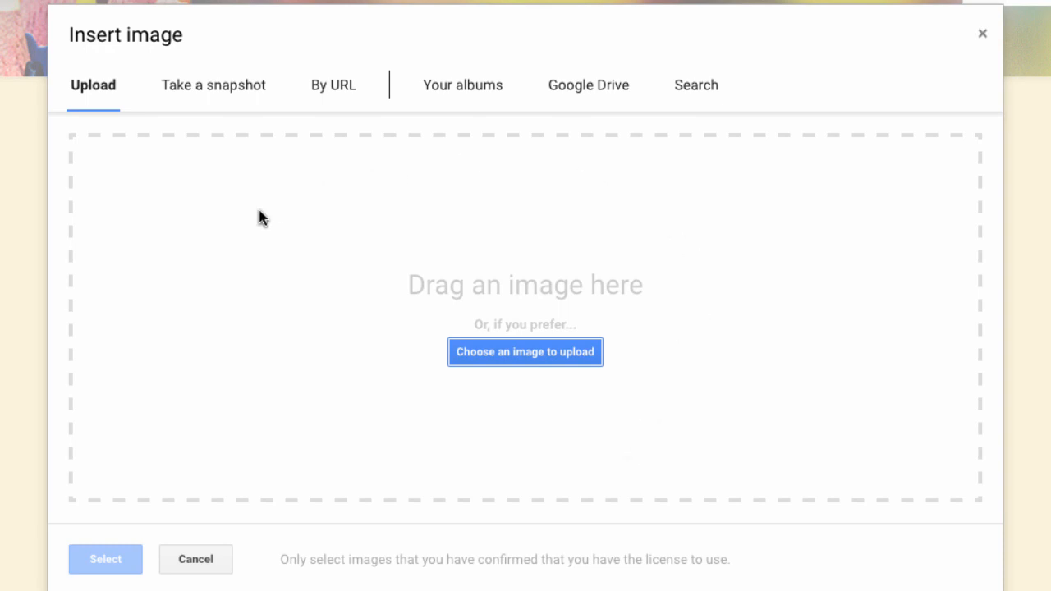
click(696, 92)
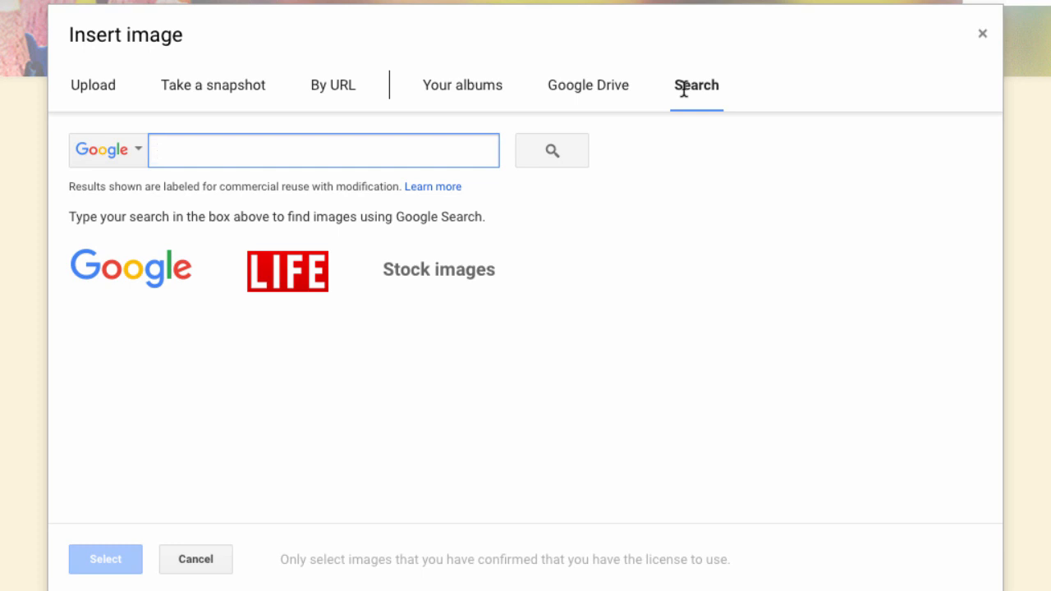
text(Shakes)
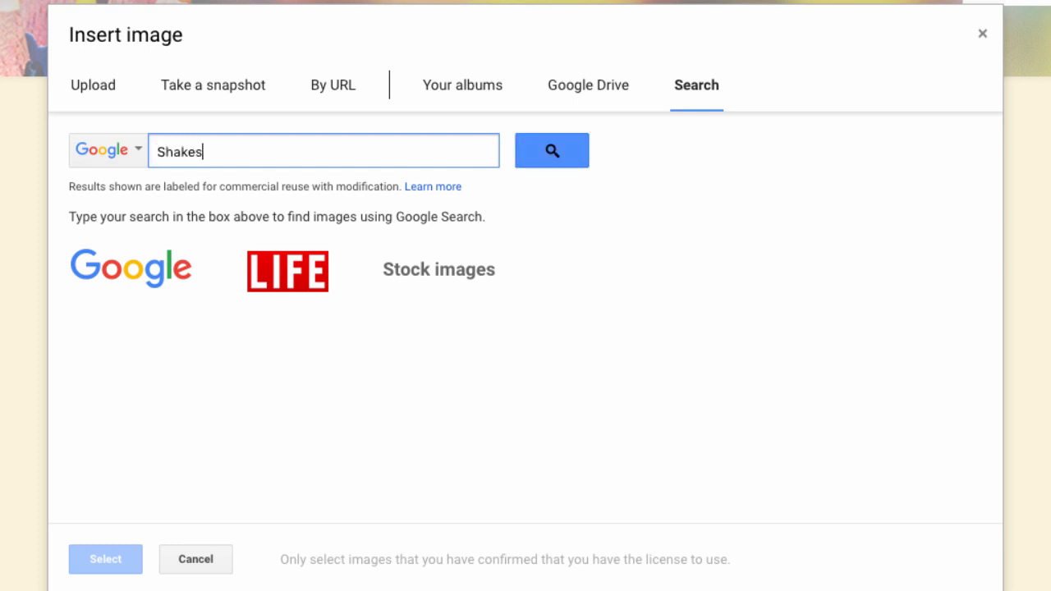
text(peare)
key(Return)
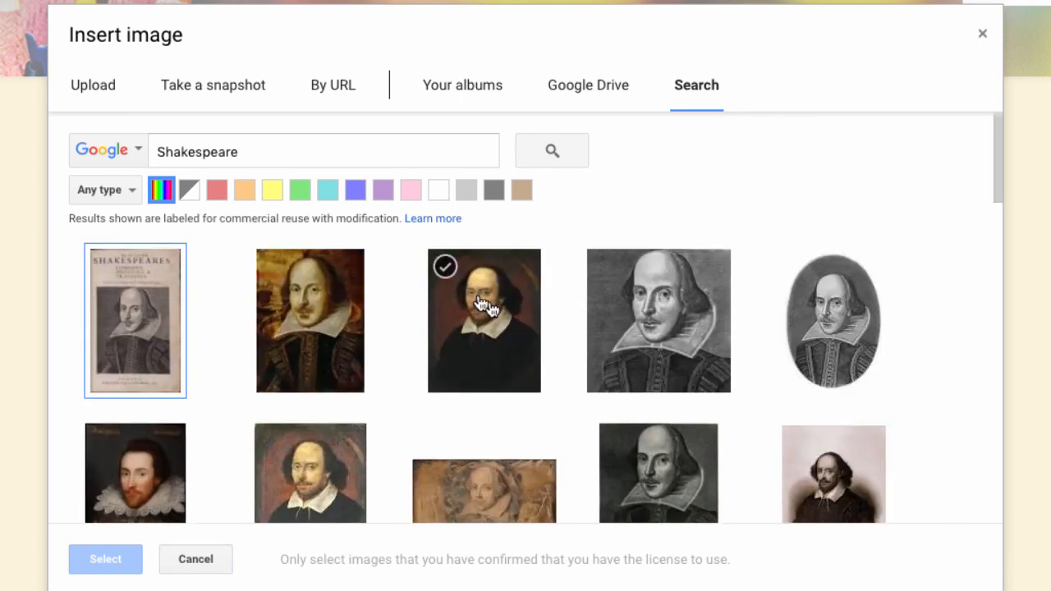
click(275, 267)
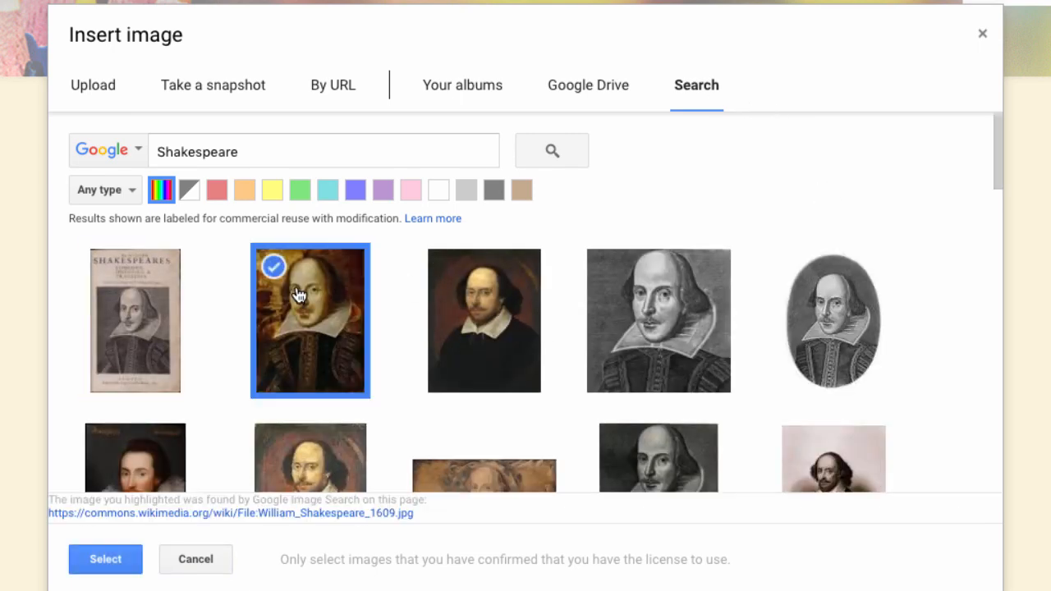
click(110, 567)
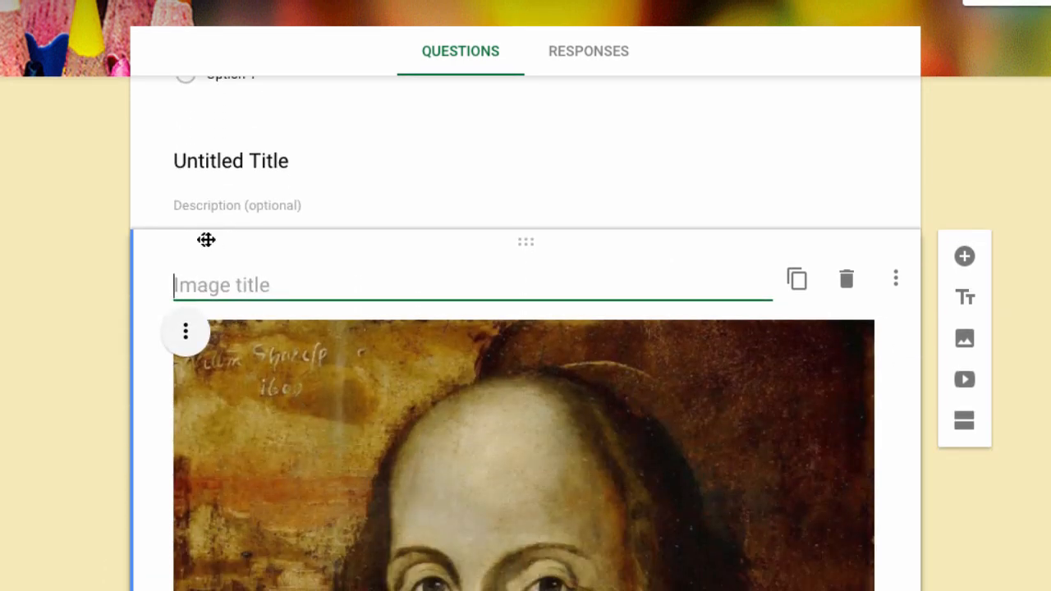
scroll(413, 357, down, 8)
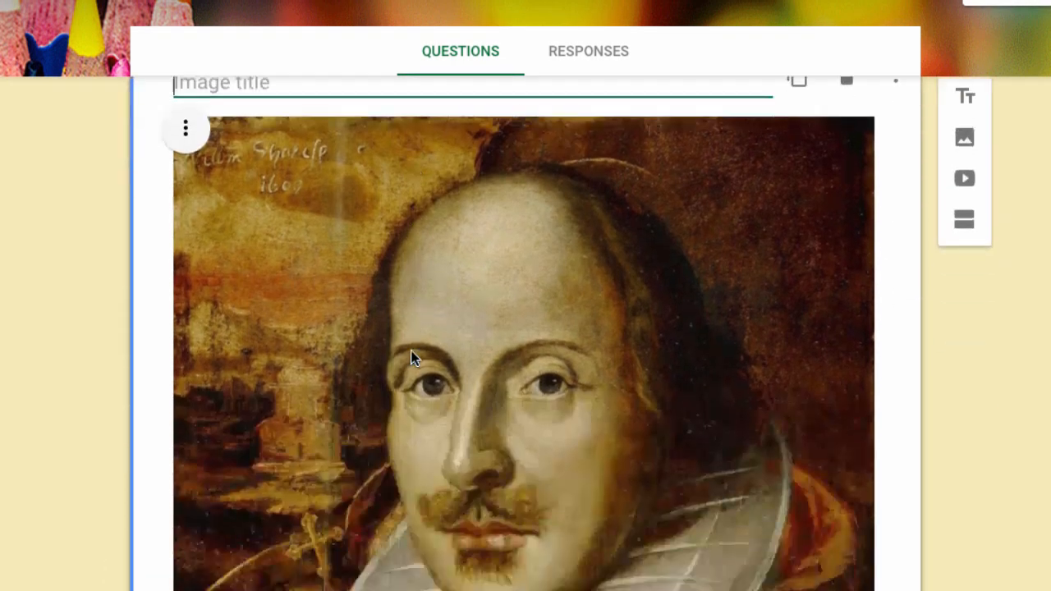
scroll(411, 357, up, 10)
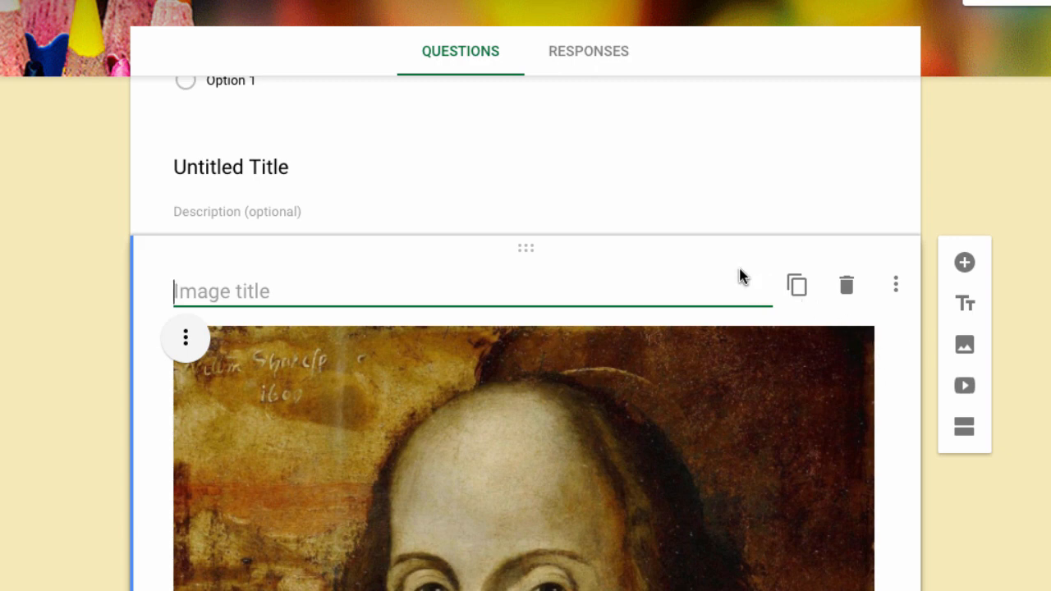
scroll(739, 277, down, 1)
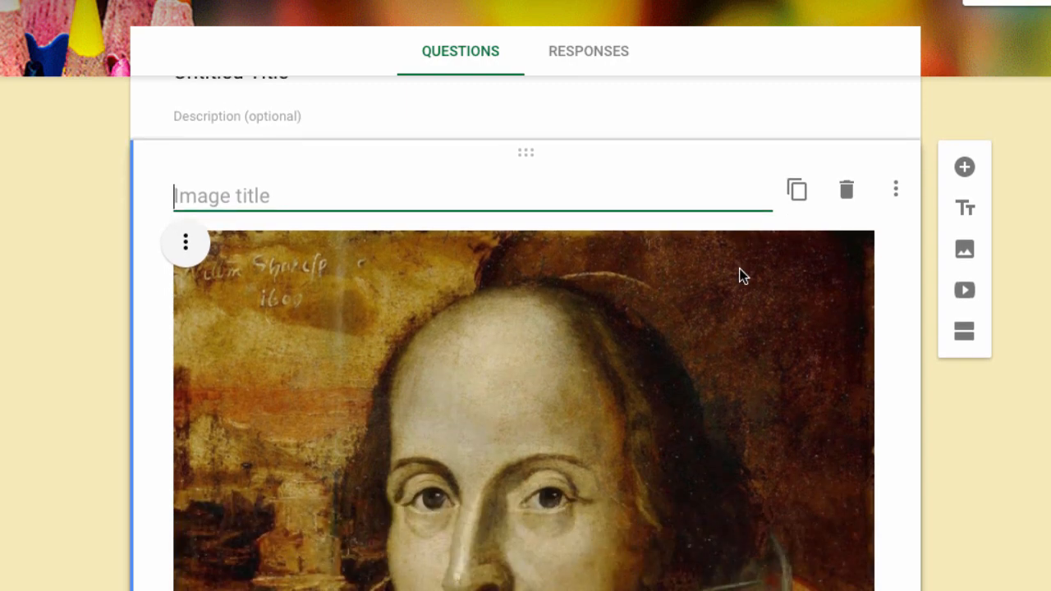
scroll(891, 384, down, 1)
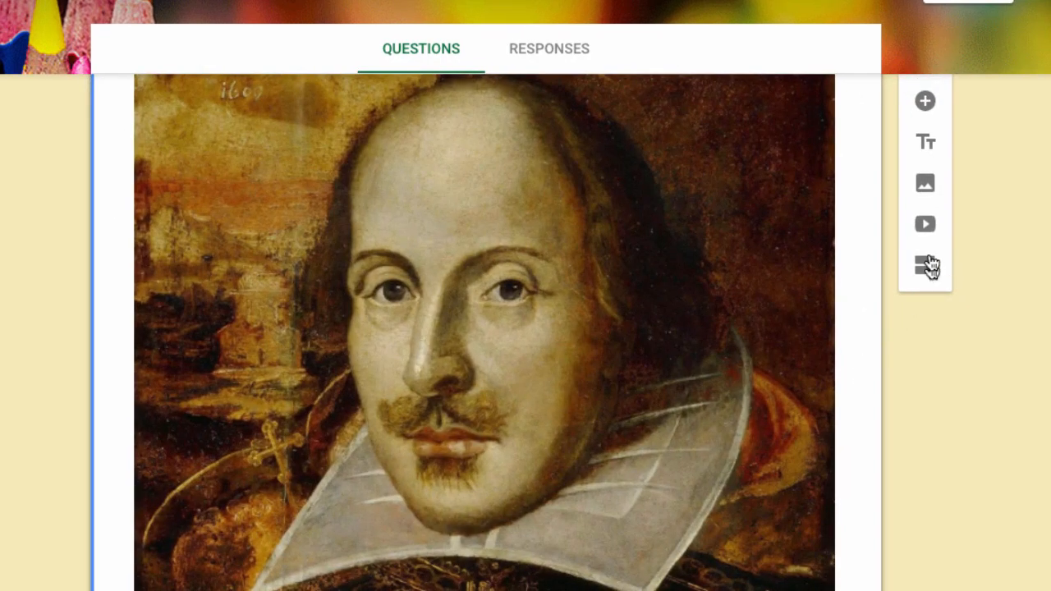
Look at the YouTube video search without inserting a video, and add a new section after the Shakespeare image.
click(944, 230)
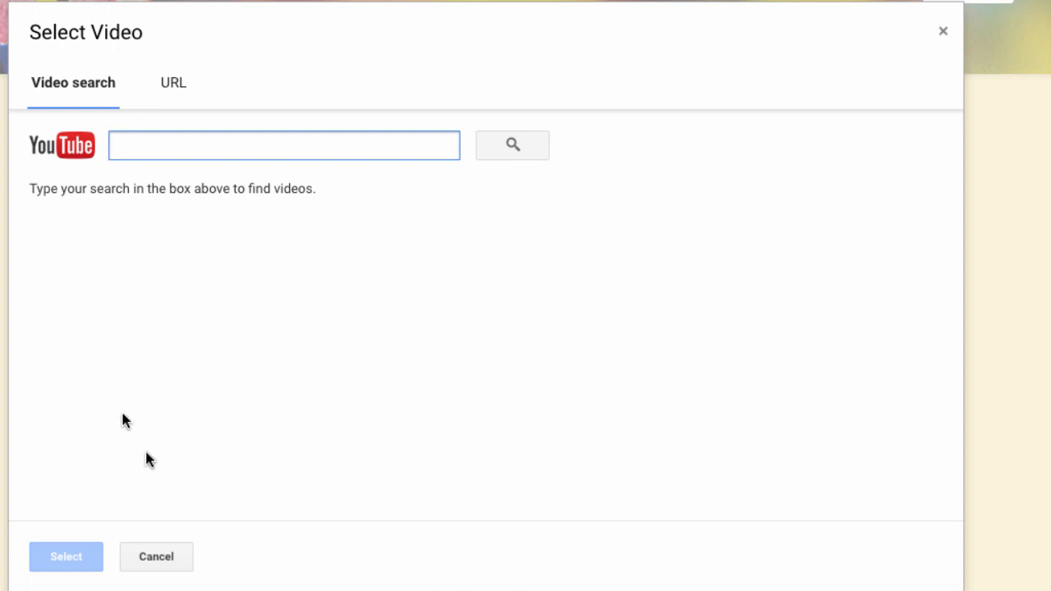
click(157, 556)
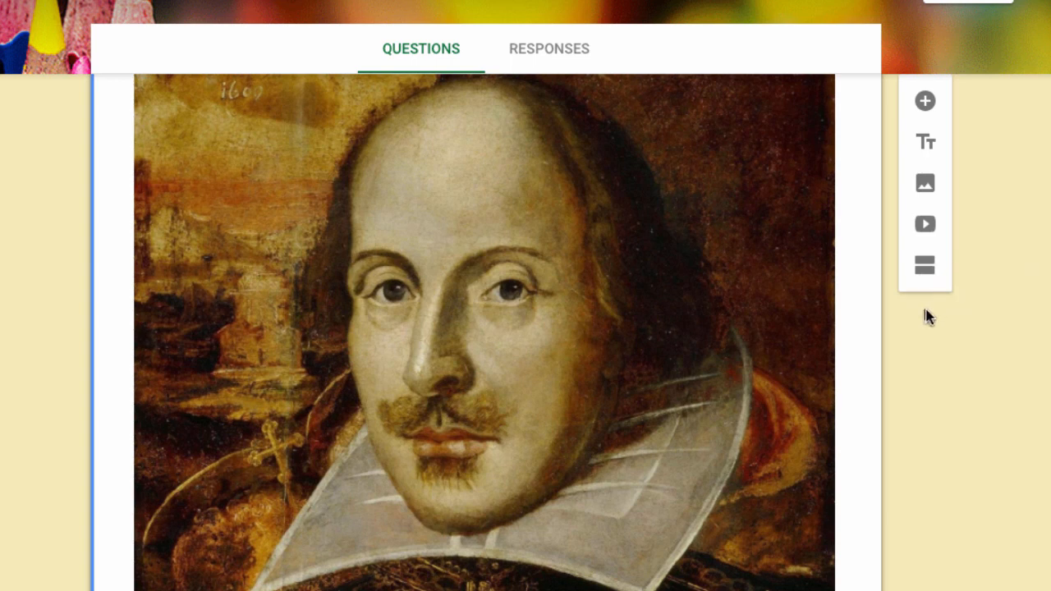
click(925, 264)
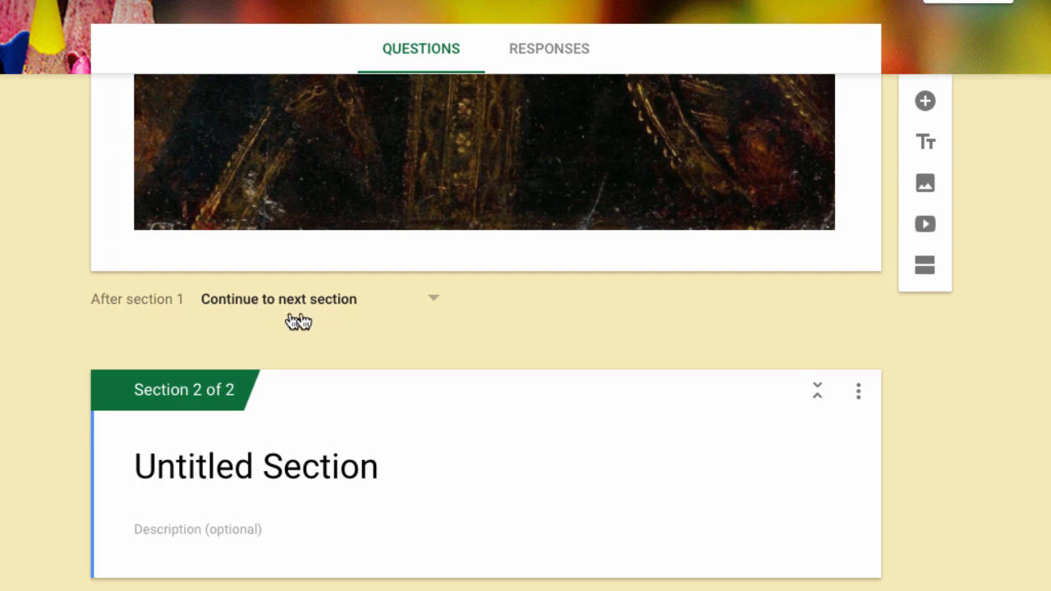
View the choices for where respondents go after section 1 and the form's additional commands, without changing anything.
click(436, 304)
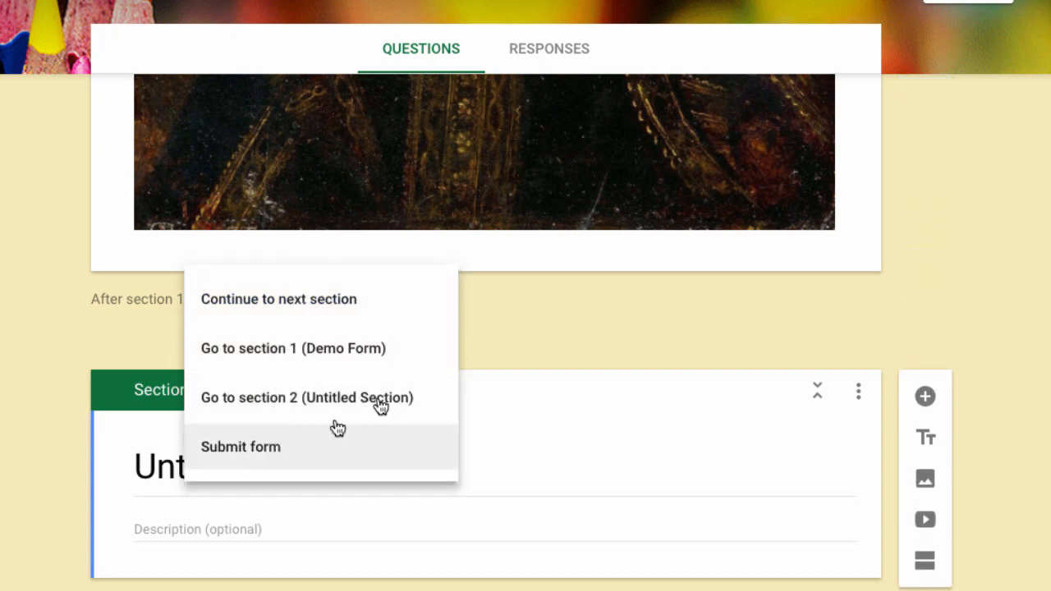
click(517, 304)
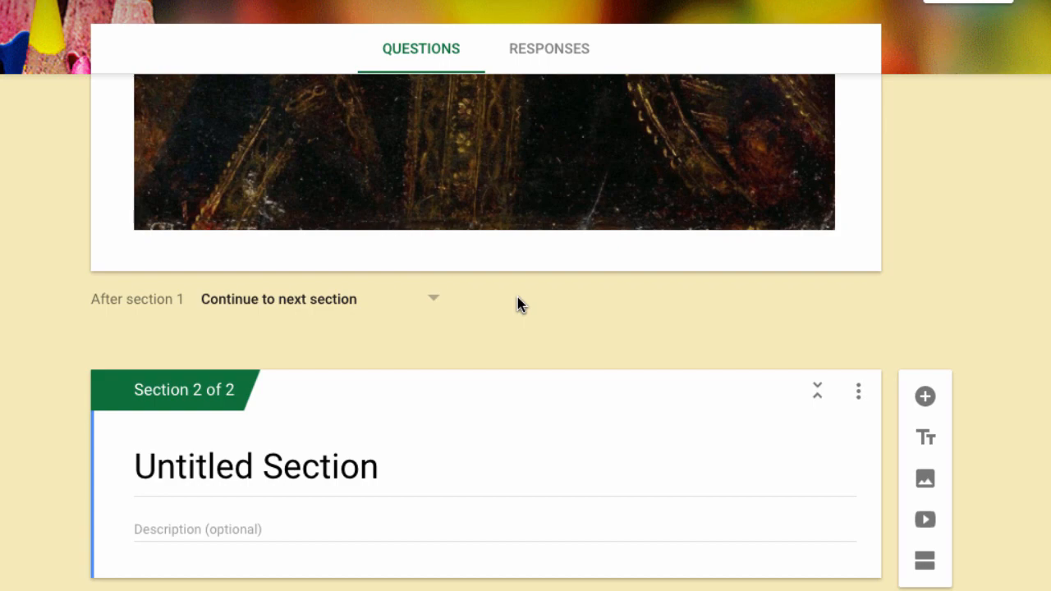
scroll(513, 357, up, 12)
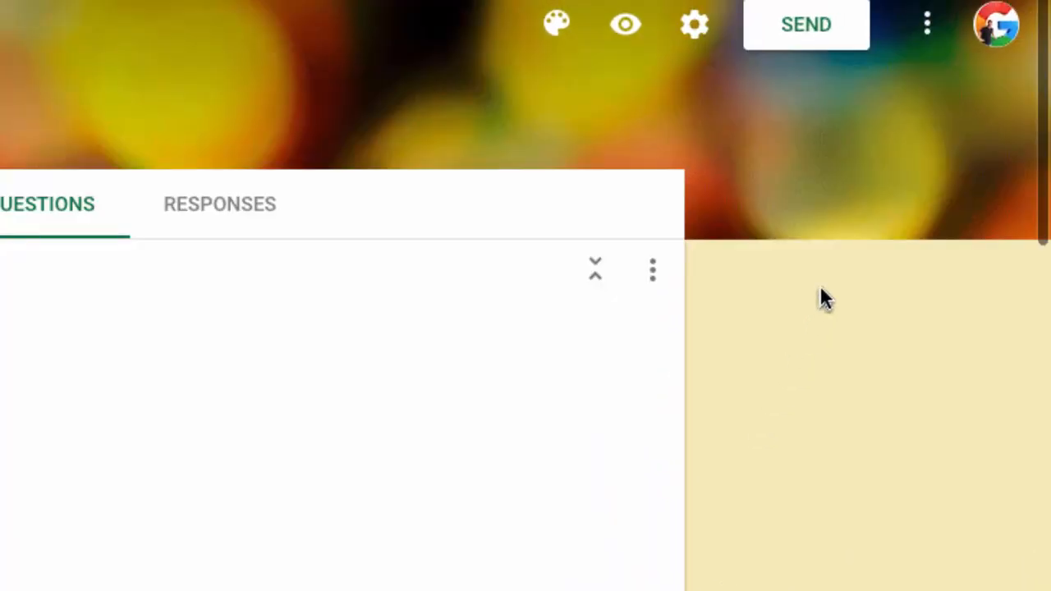
click(930, 27)
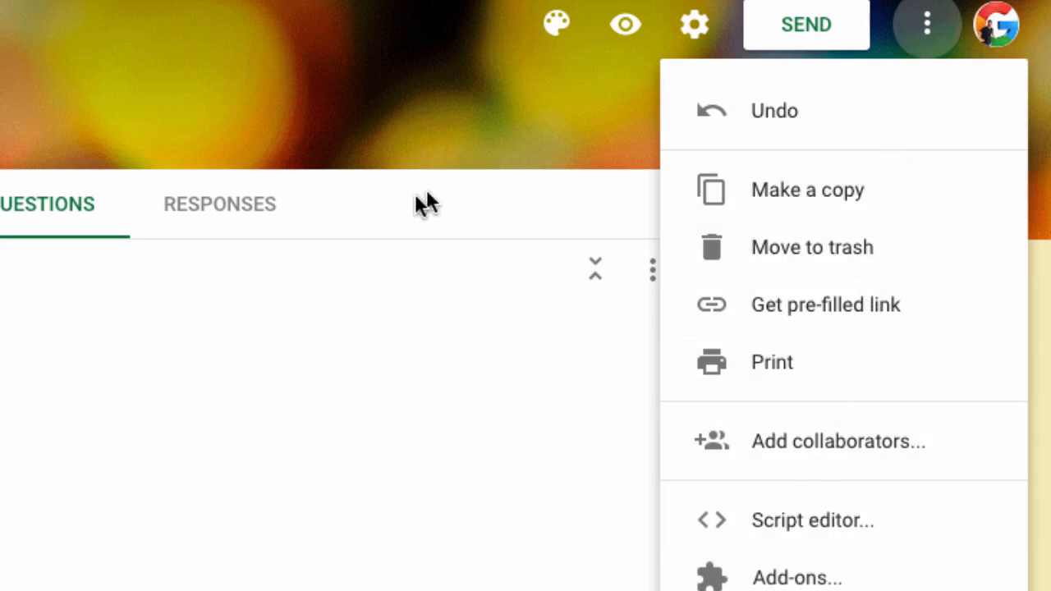
click(383, 203)
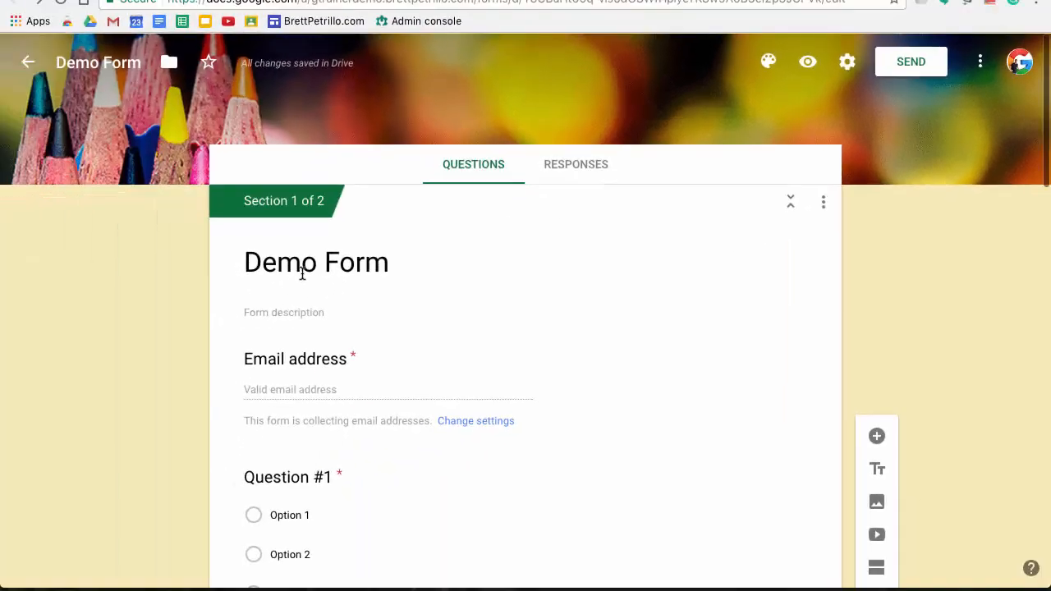
Make the form a quiz that releases grades immediately after each submission, and save the settings.
scroll(302, 273, up, 1)
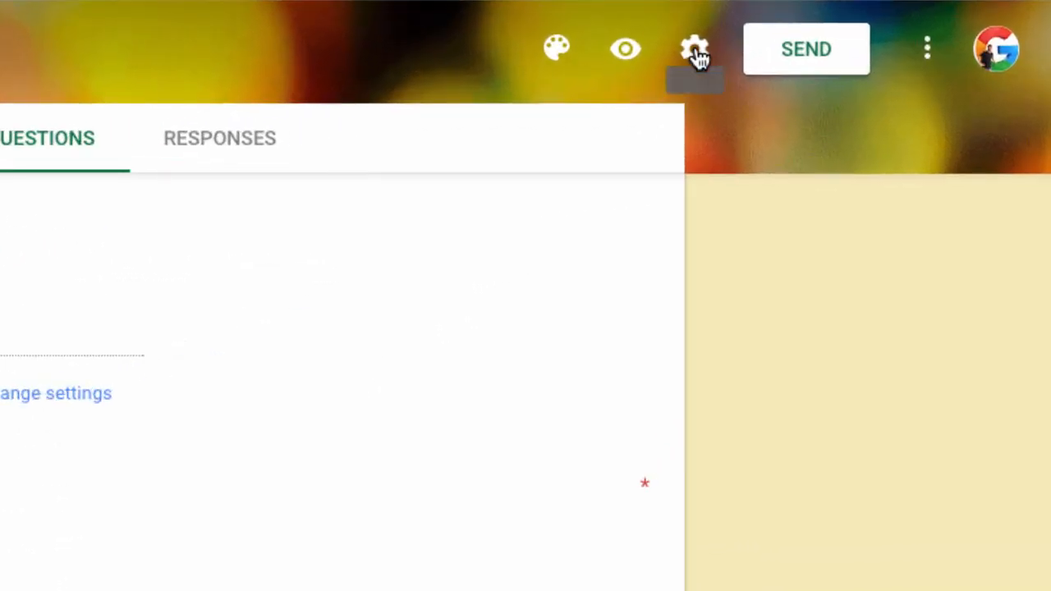
click(695, 52)
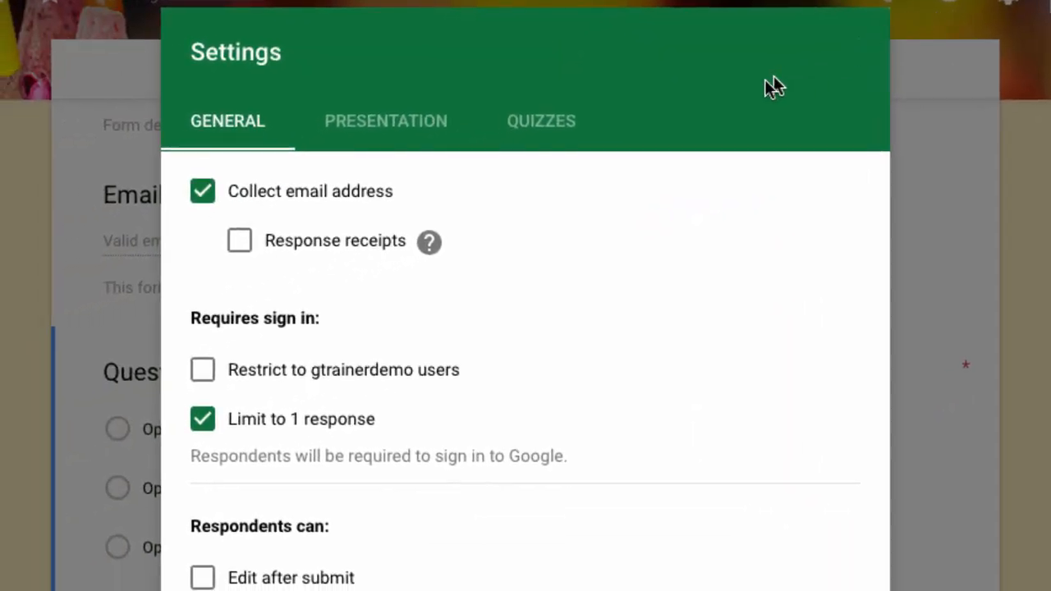
click(538, 123)
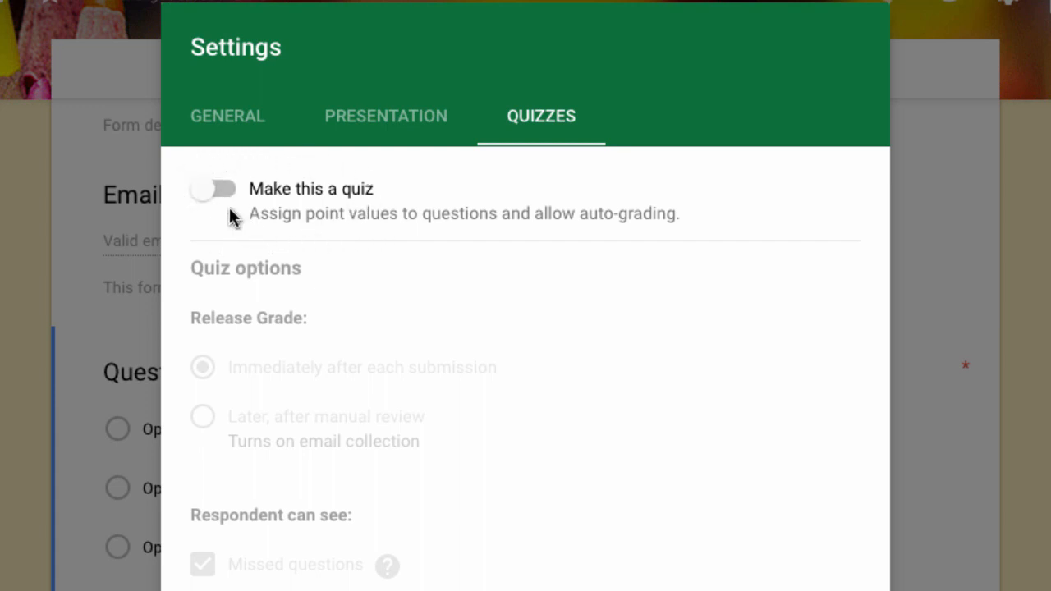
click(208, 193)
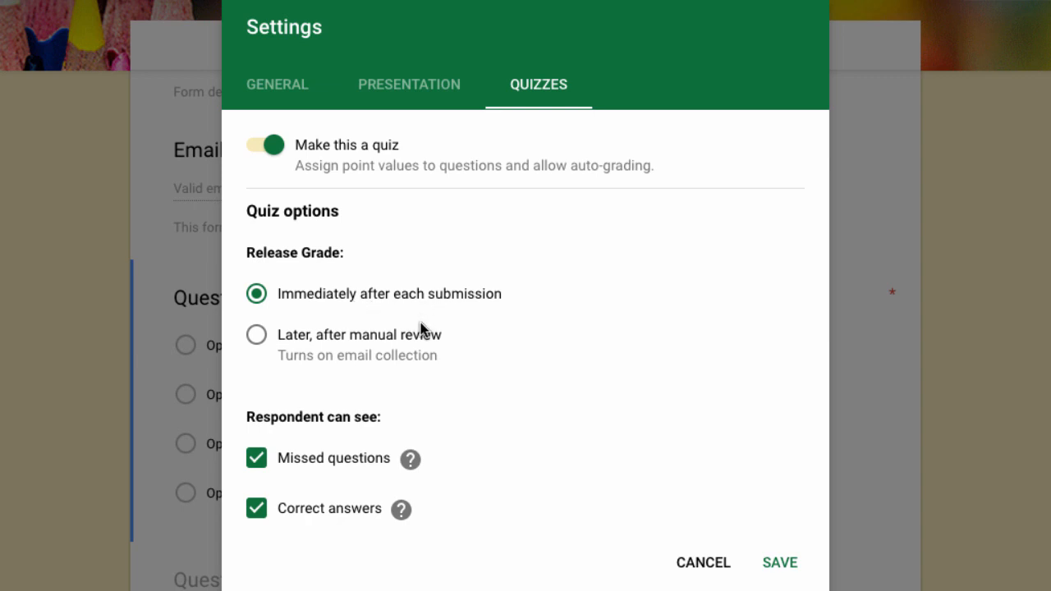
click(778, 565)
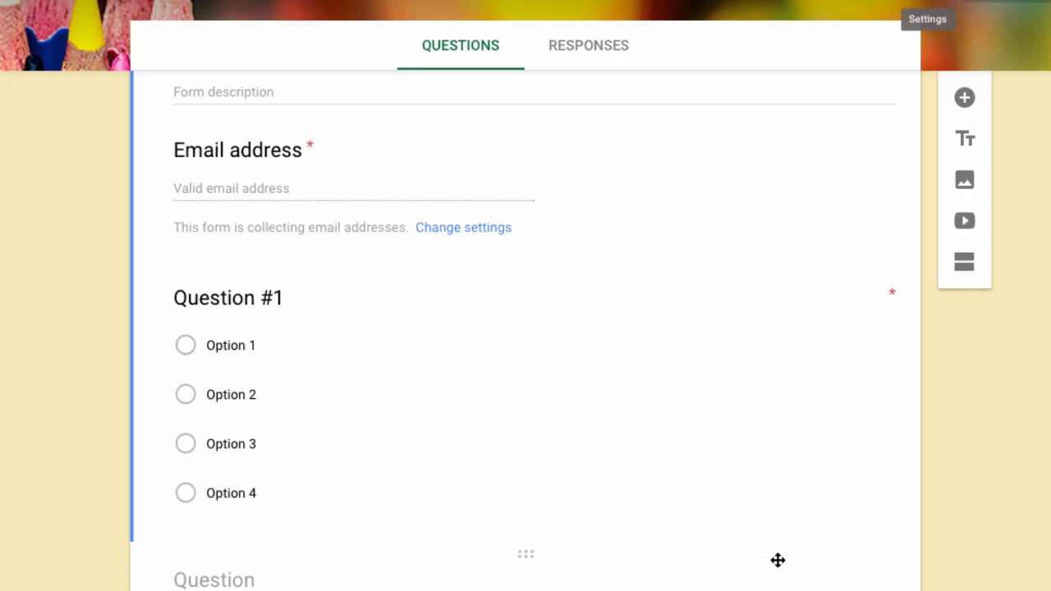
In the answer key of Question #1, assign 1 point and mark Option 3 as the correct answer.
scroll(777, 559, down, 1)
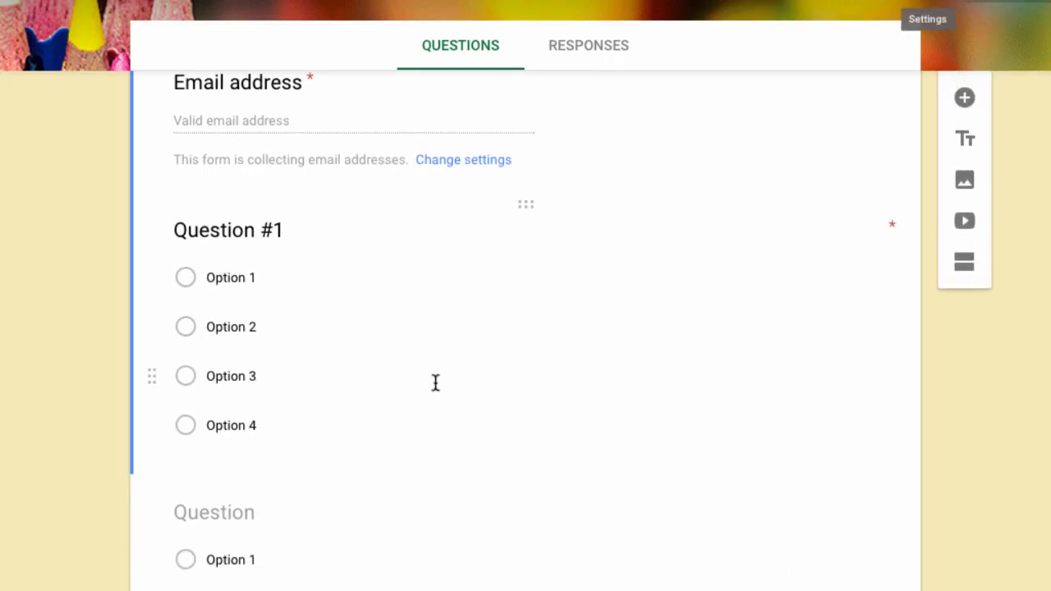
click(364, 351)
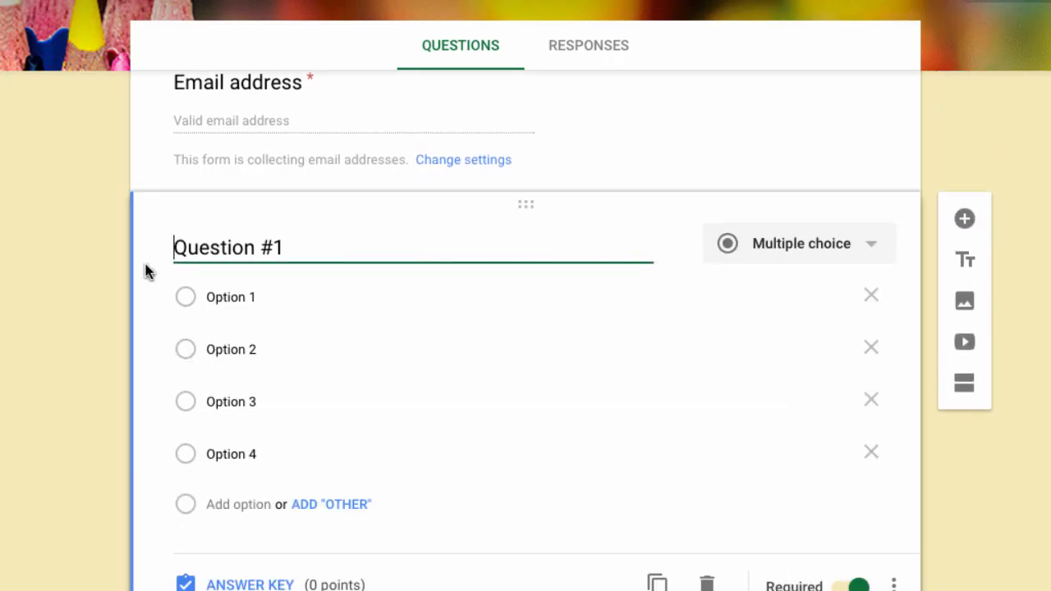
scroll(146, 515, down, 1)
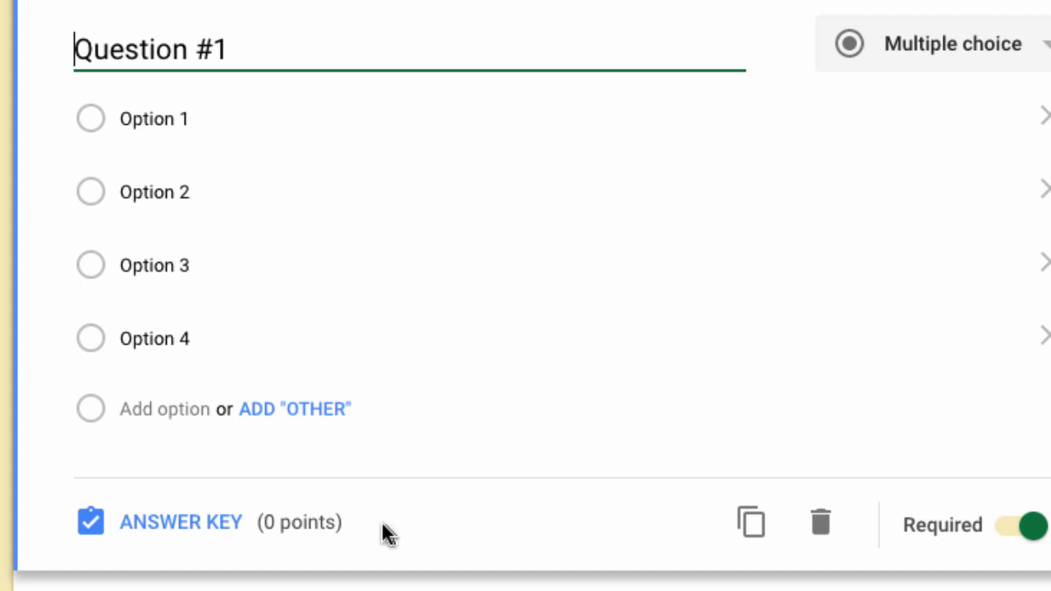
click(172, 525)
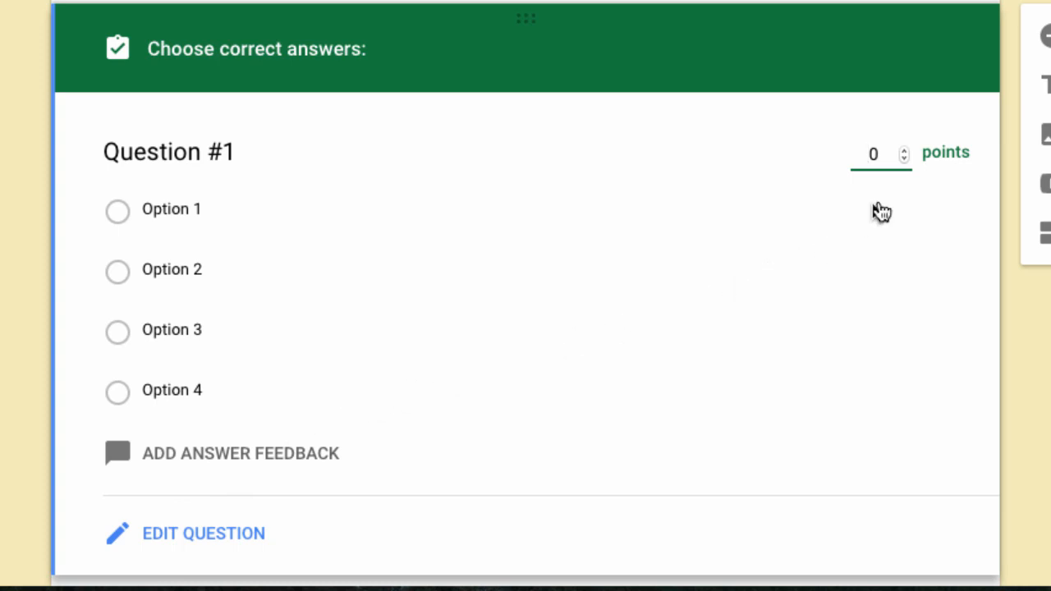
click(903, 150)
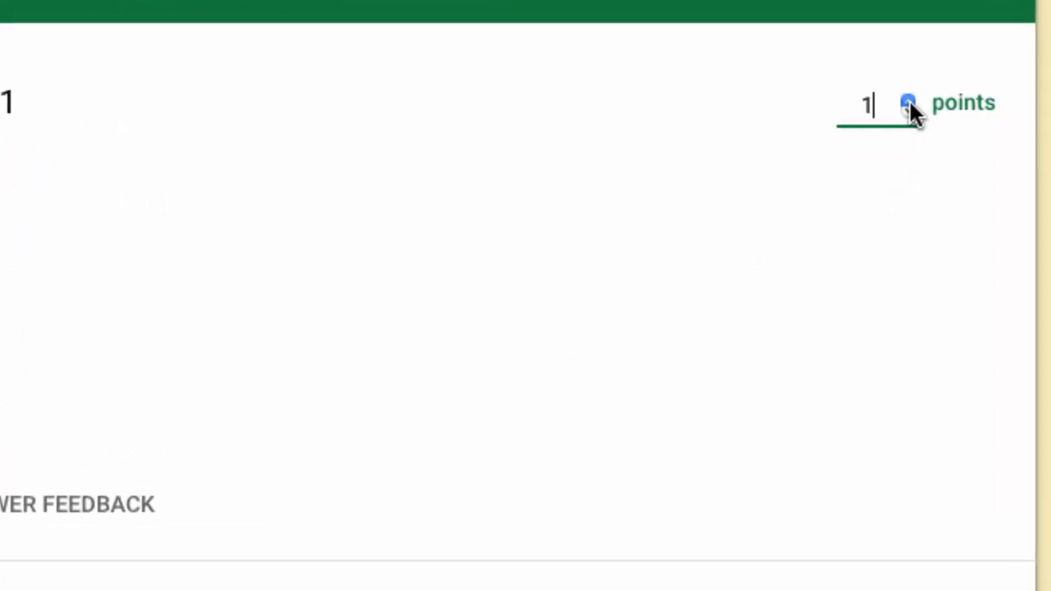
click(909, 98)
click(908, 98)
click(908, 99)
click(909, 98)
click(909, 99)
click(909, 98)
click(908, 99)
click(909, 98)
click(909, 99)
click(909, 109)
click(909, 108)
click(908, 108)
click(909, 109)
click(909, 108)
click(909, 108)
click(908, 108)
click(908, 106)
click(909, 107)
scroll(908, 103, down, 2)
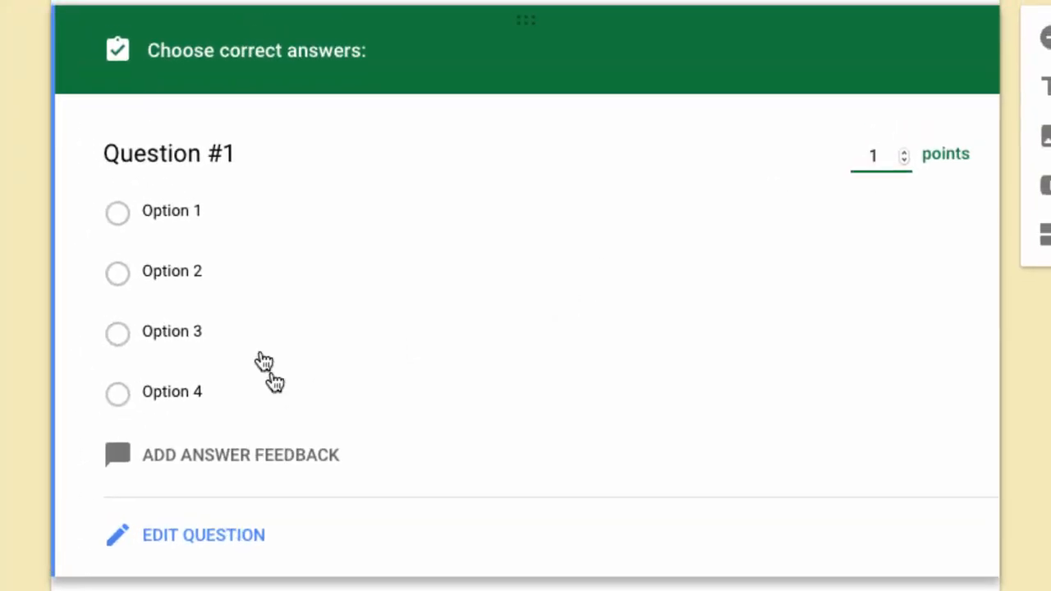
click(117, 334)
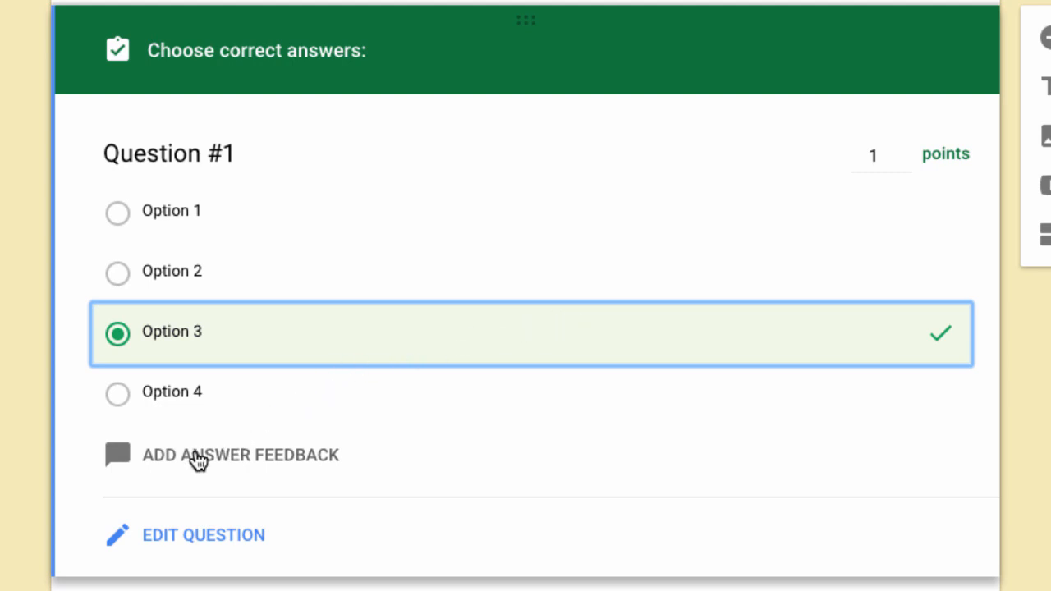
View the feedback fields for incorrect and correct answers to Question #1 without entering feedback, and return to editing the question.
click(146, 457)
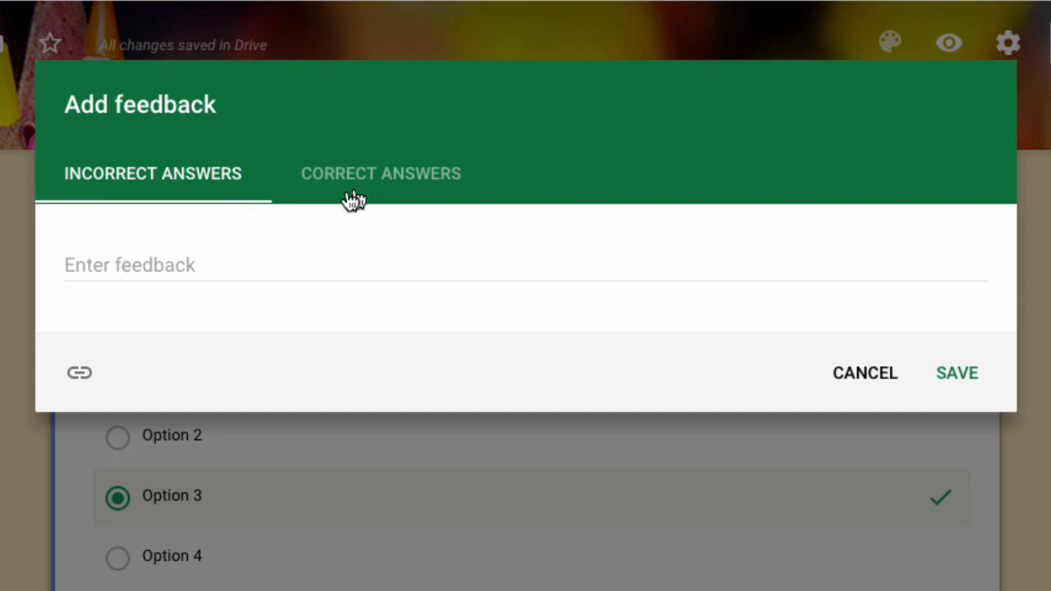
click(138, 258)
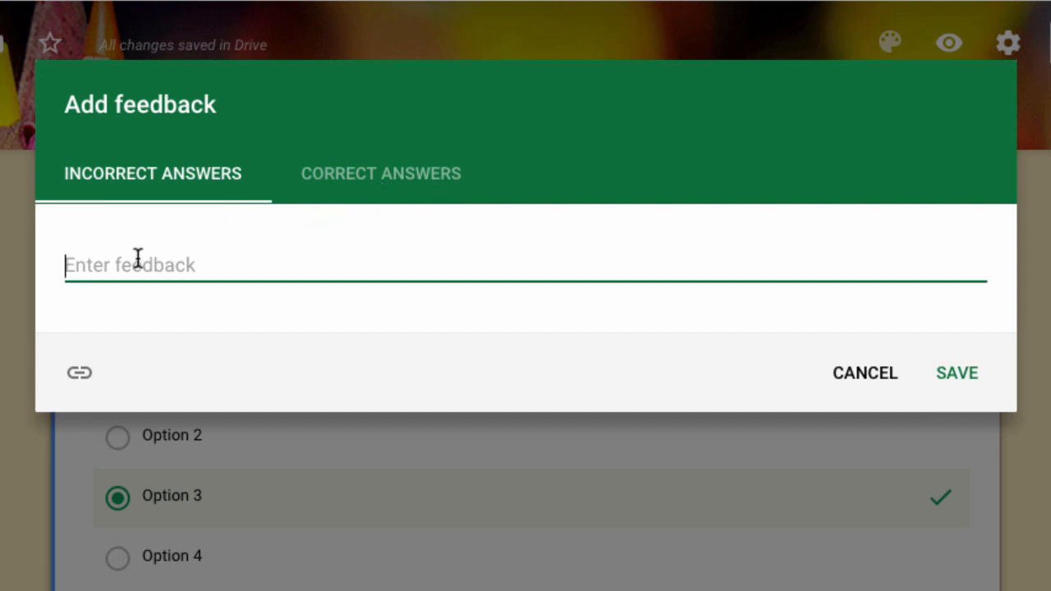
click(375, 175)
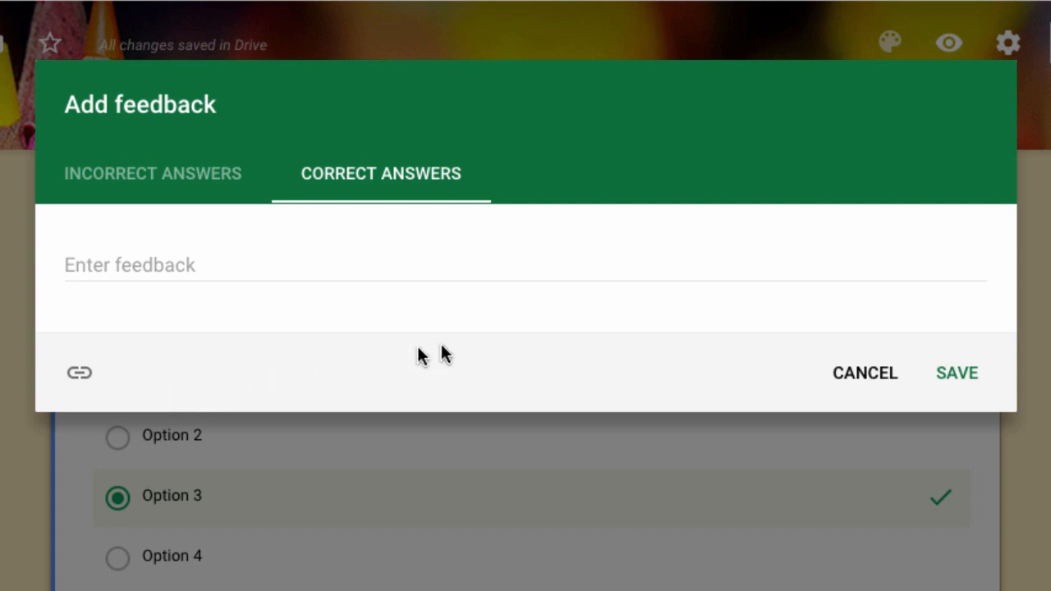
click(957, 381)
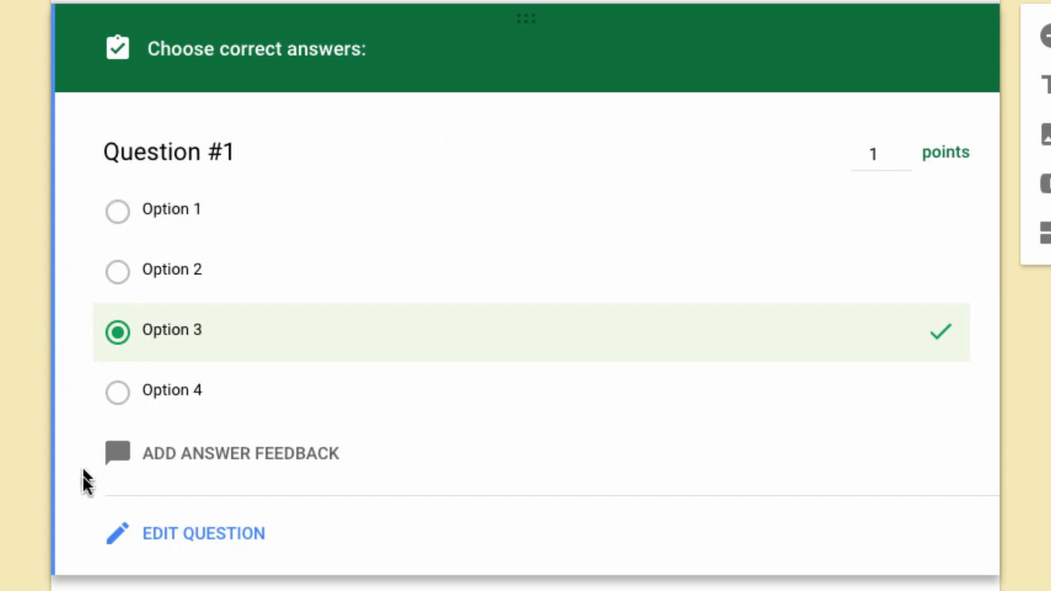
click(183, 540)
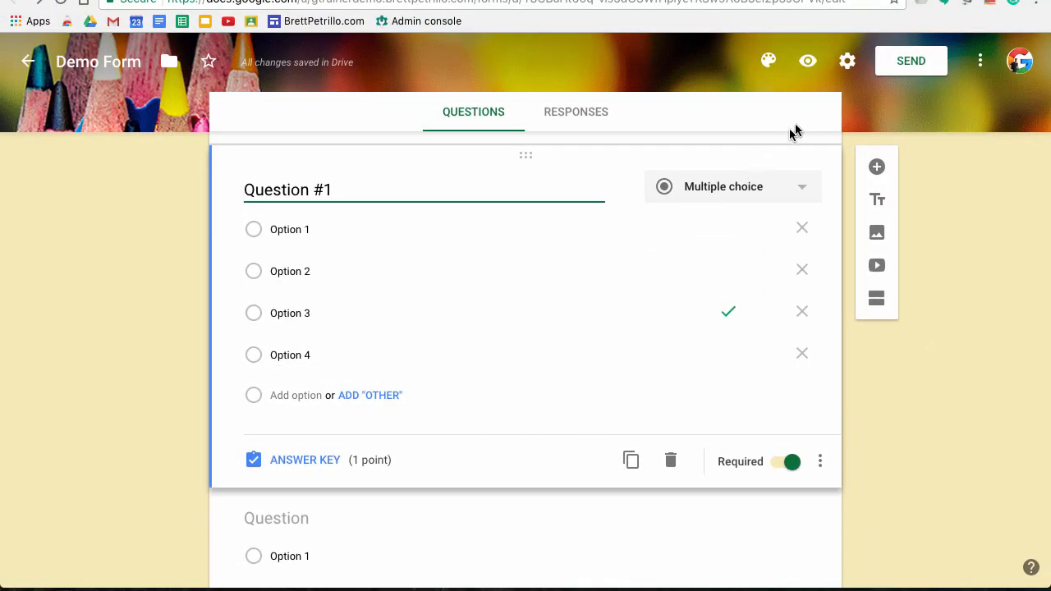
Try setting the quiz's grade release to later, after manual review.
click(847, 65)
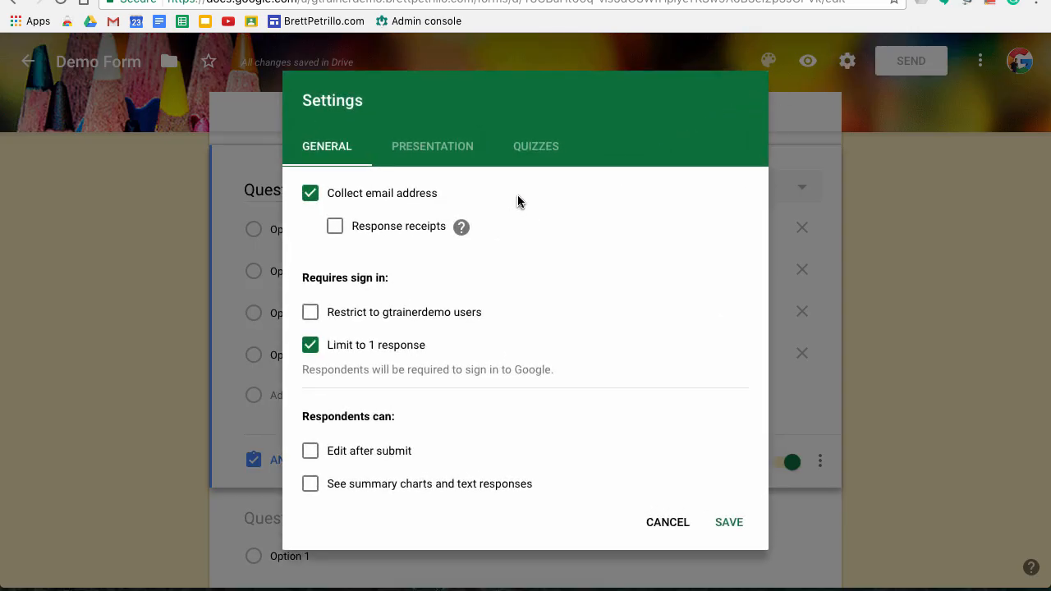
click(530, 145)
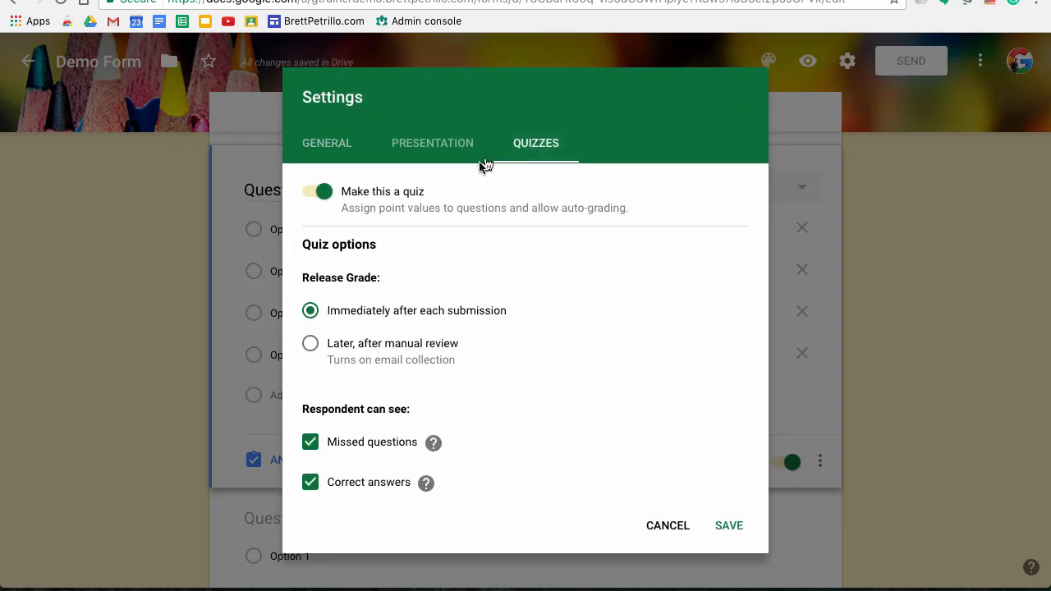
click(311, 347)
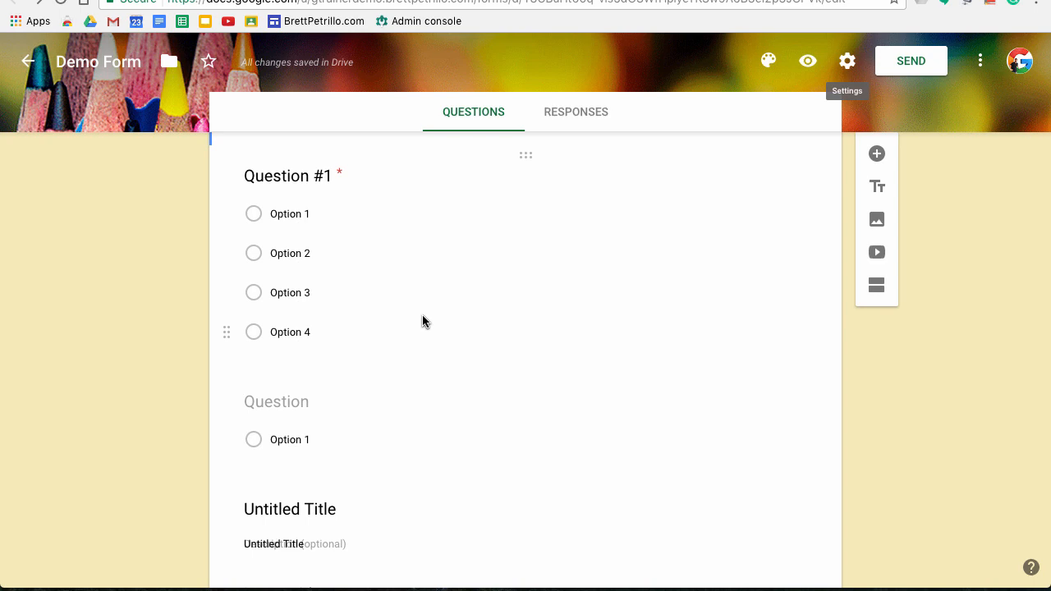
Check the form's email address field and the question types offered for Question #1, including the availability of File upload.
scroll(422, 320, down, 2)
scroll(421, 320, up, 3)
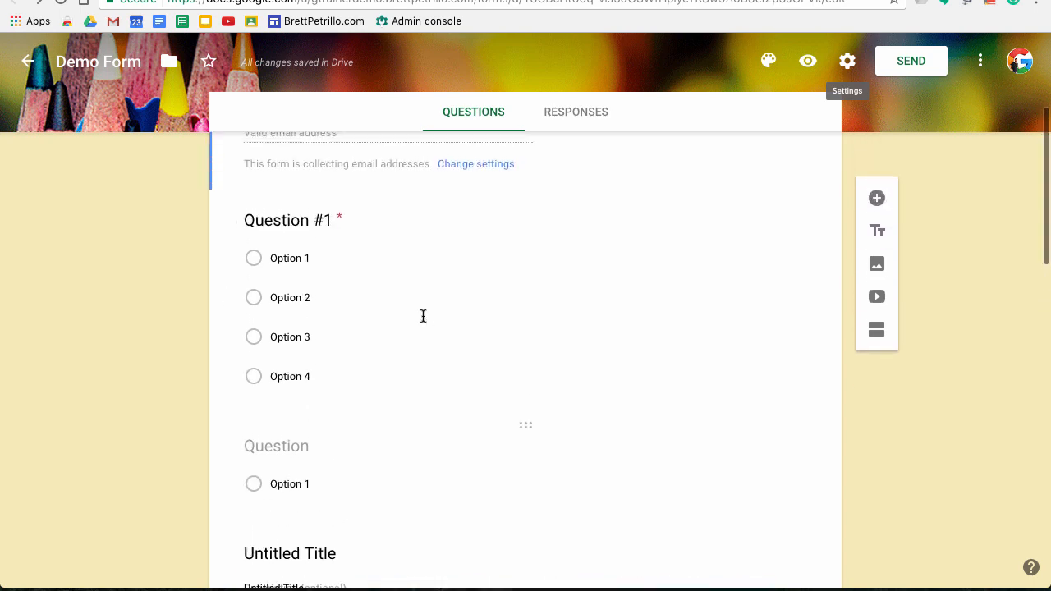
scroll(423, 316, up, 2)
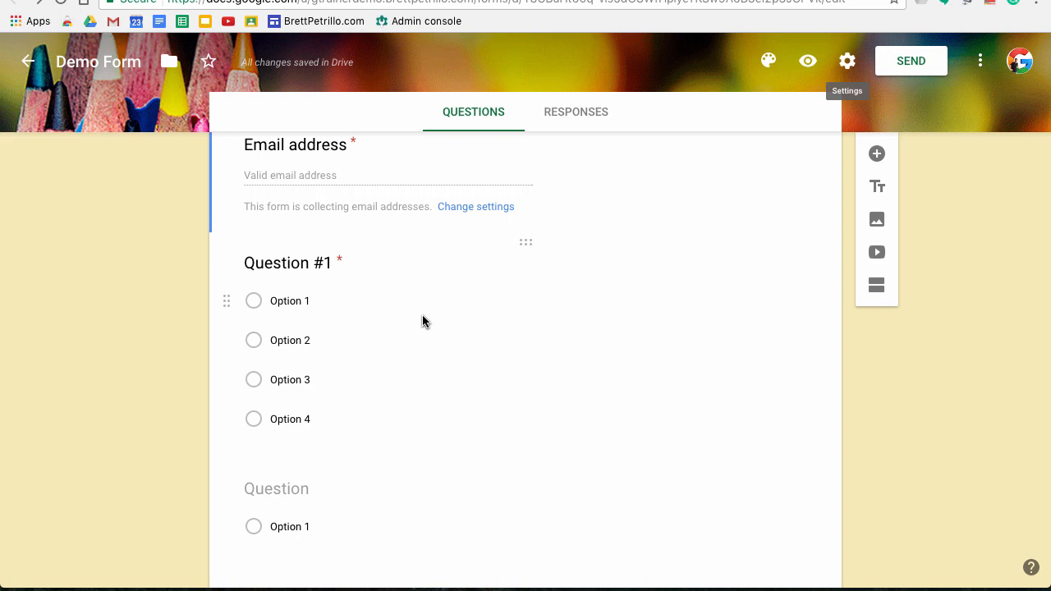
click(422, 320)
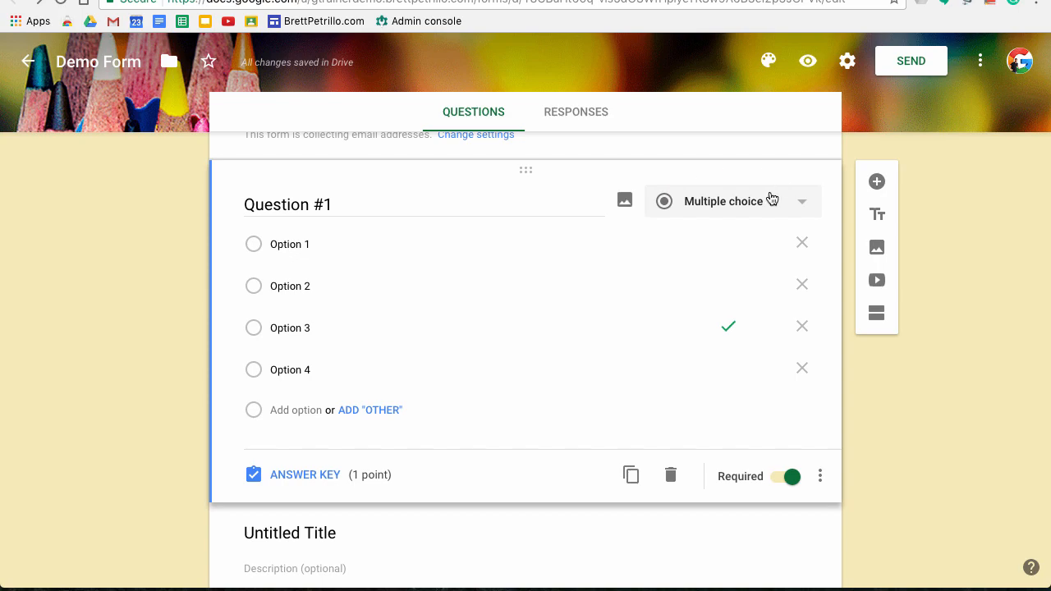
click(794, 210)
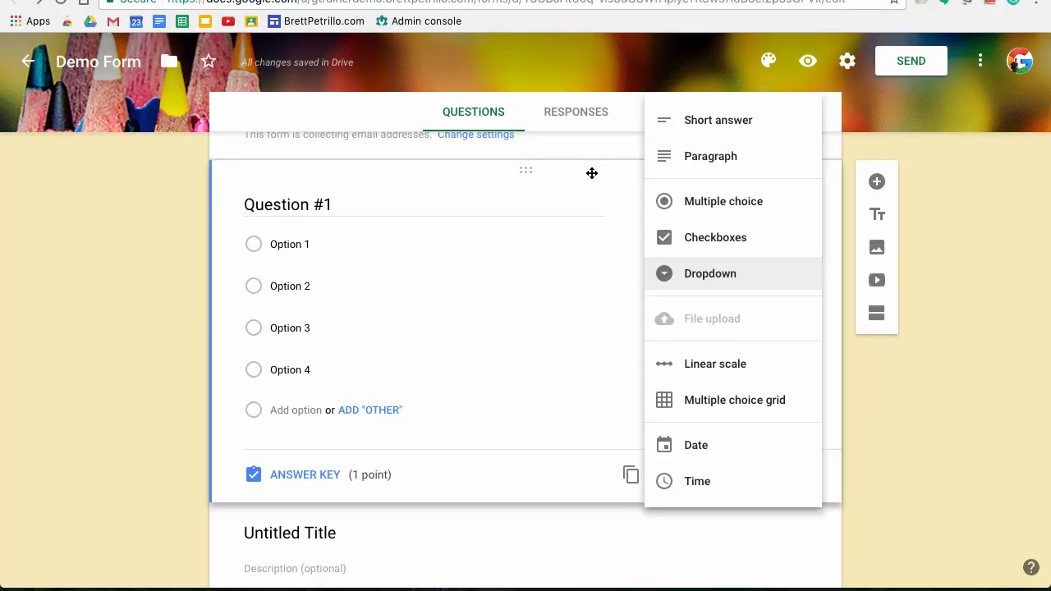
click(926, 148)
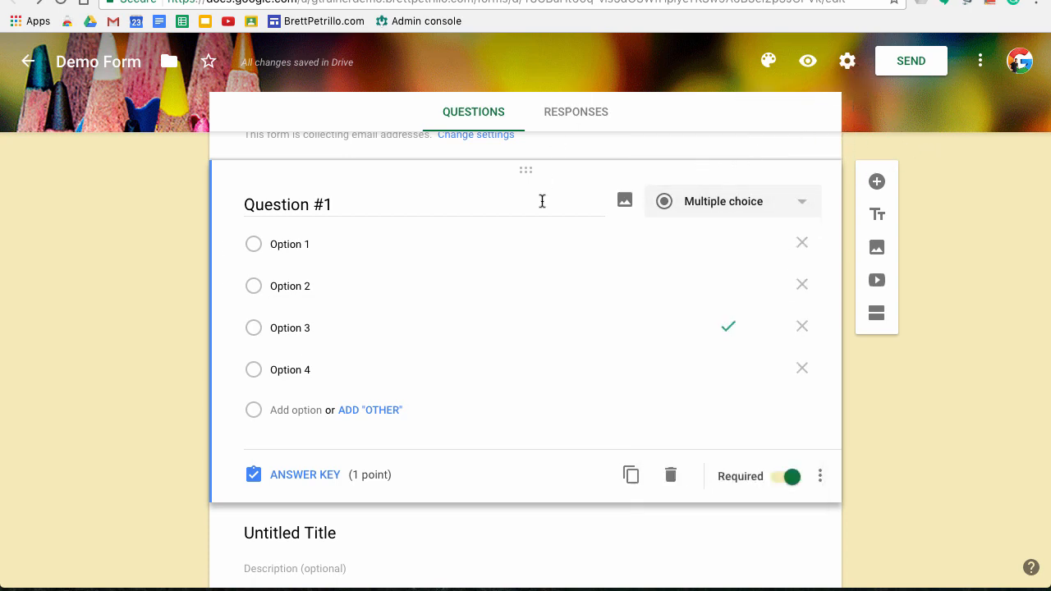
scroll(526, 201, up, 1)
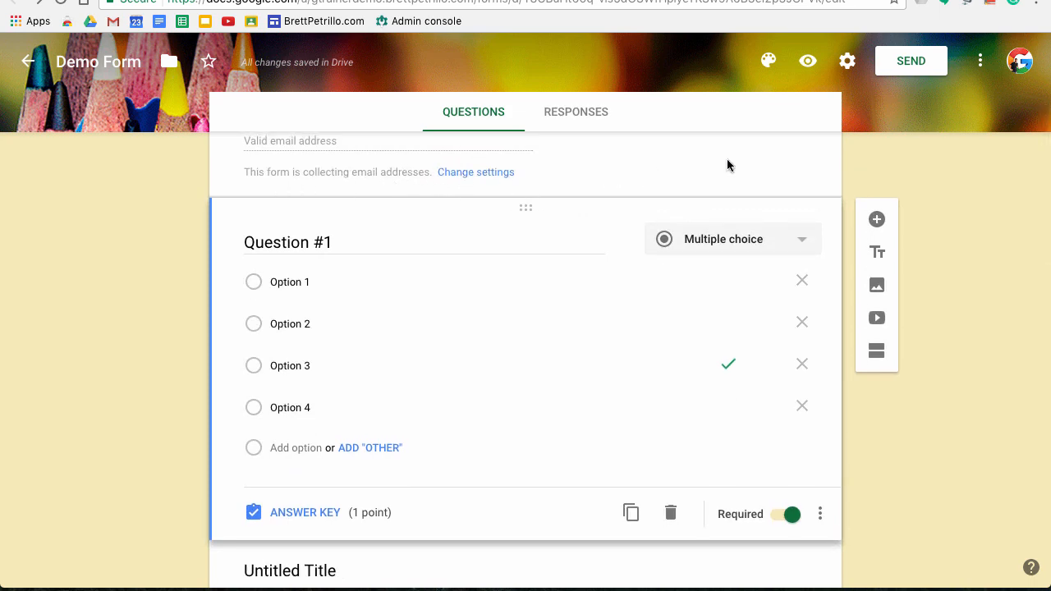
Restrict the form to gtrainerdemo users and save the settings.
click(846, 61)
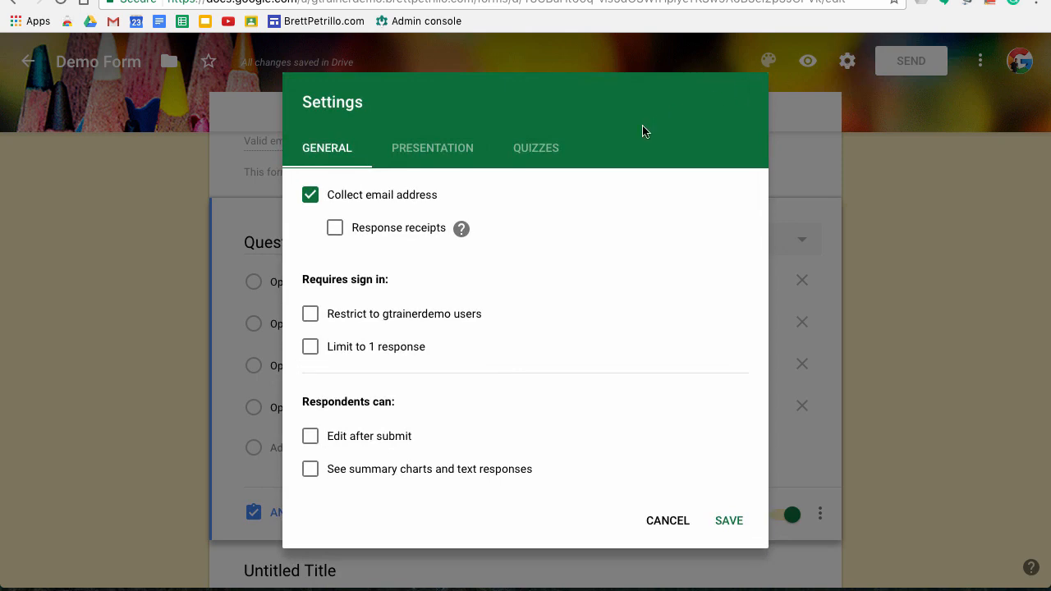
click(313, 315)
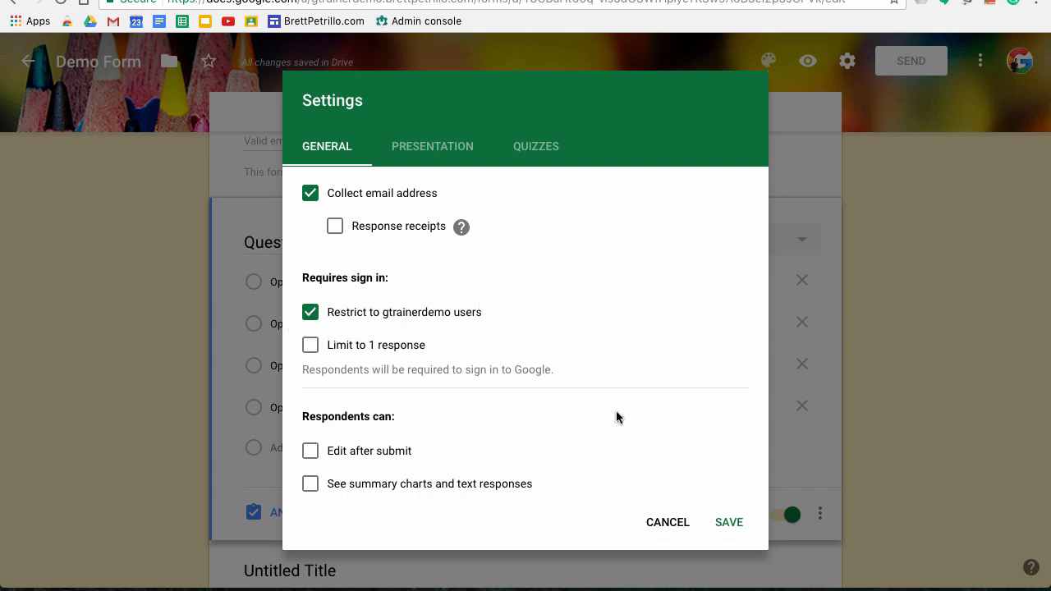
click(730, 522)
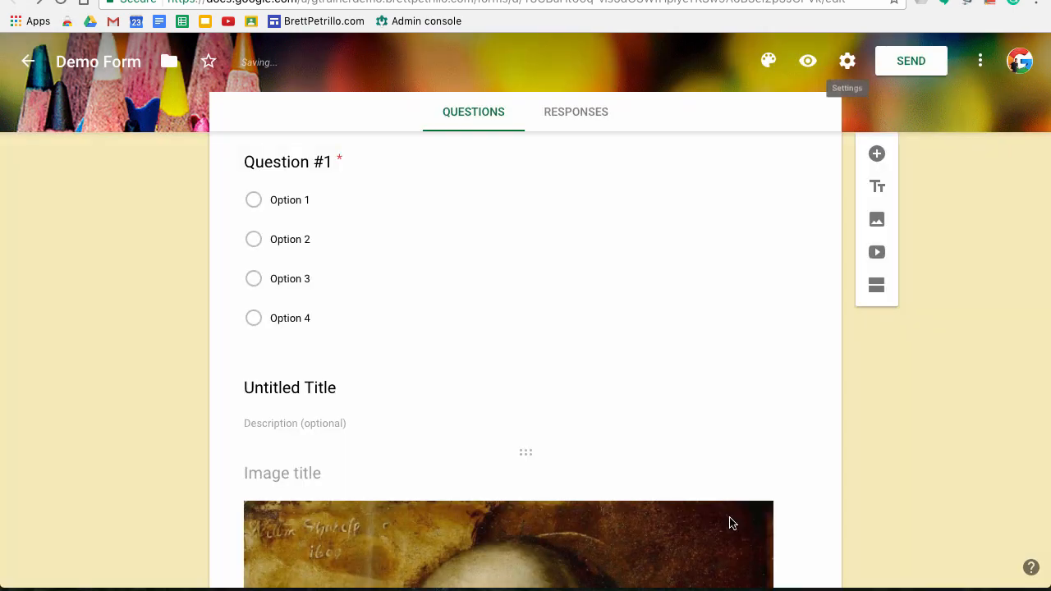
Change Question #1 to a File upload question and agree to let respondents upload files to Drive.
click(668, 394)
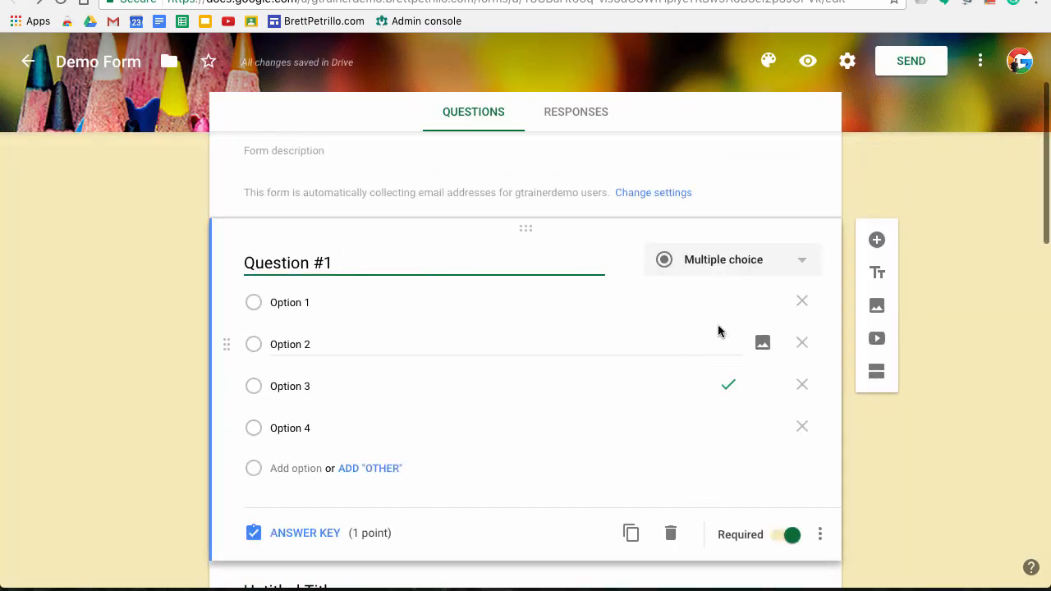
click(806, 263)
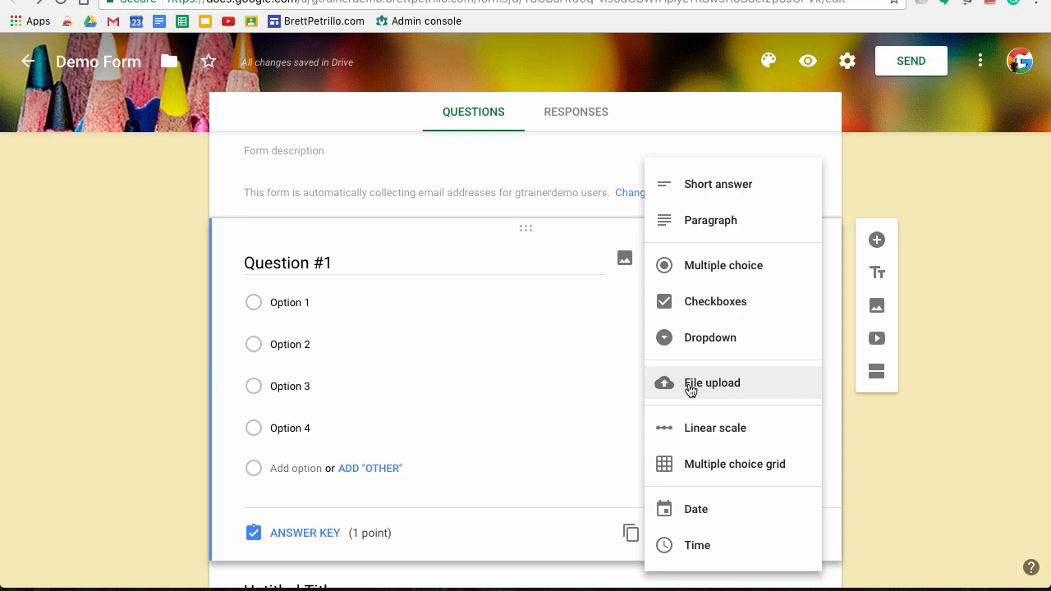
click(725, 388)
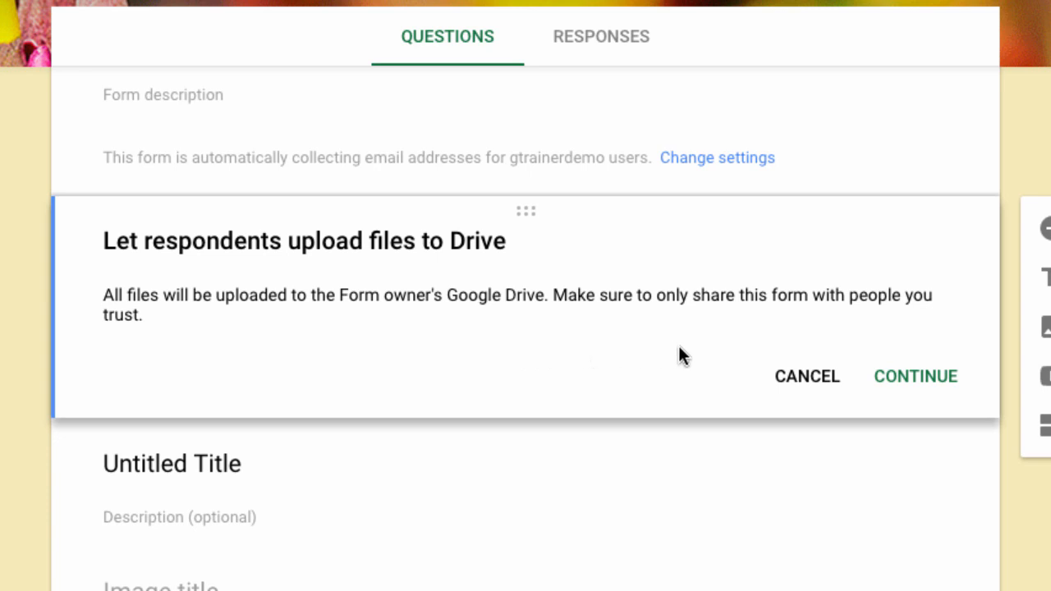
click(906, 386)
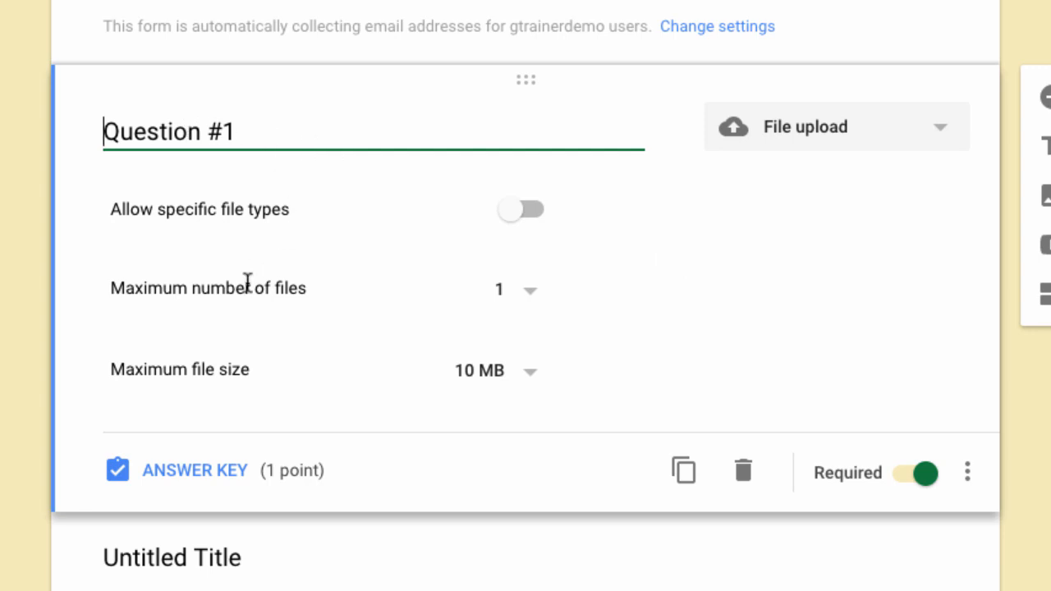
Limit uploads in Question #1 to the specific file types Document, Spreadsheet, PDF and Drawing.
click(512, 218)
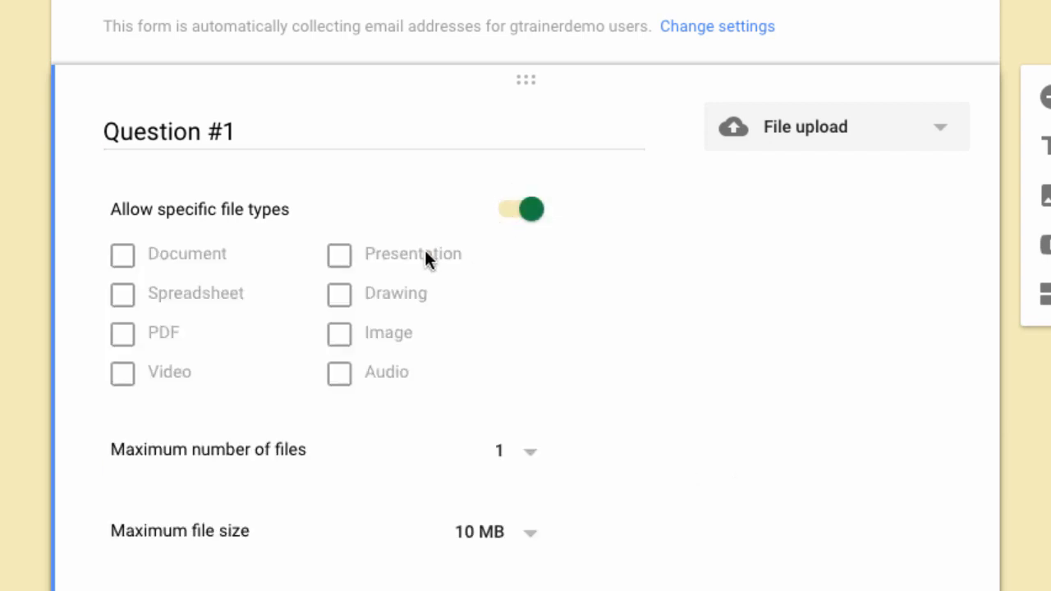
scroll(220, 241, down, 1)
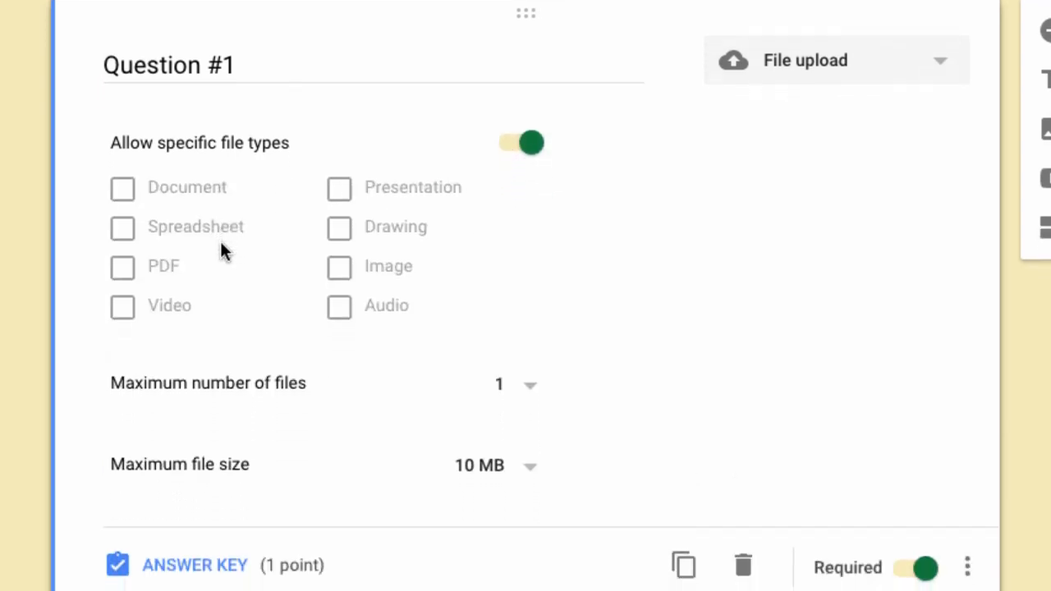
click(129, 198)
click(127, 233)
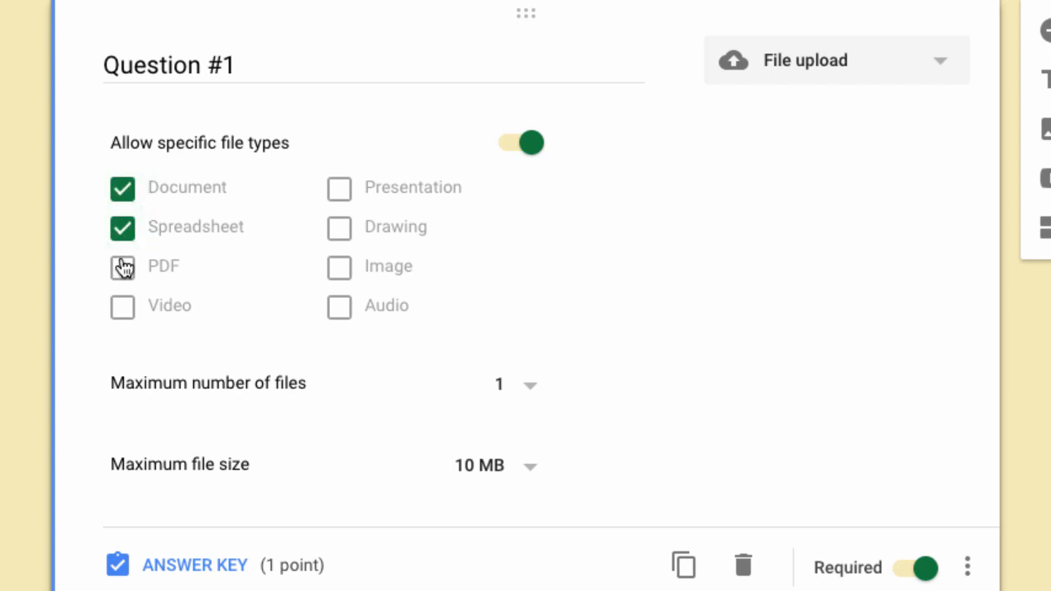
click(123, 271)
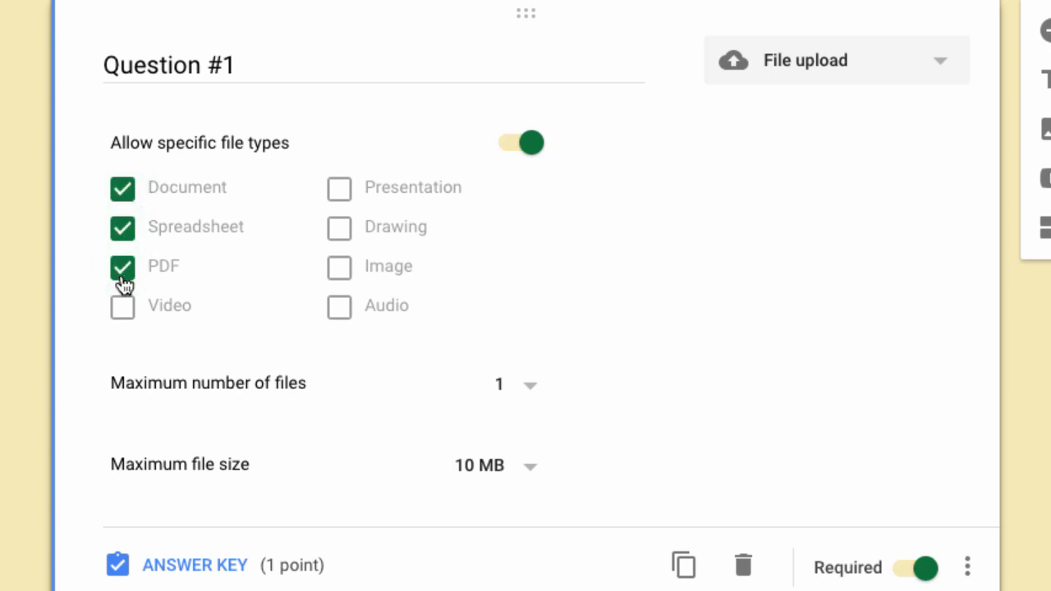
click(342, 232)
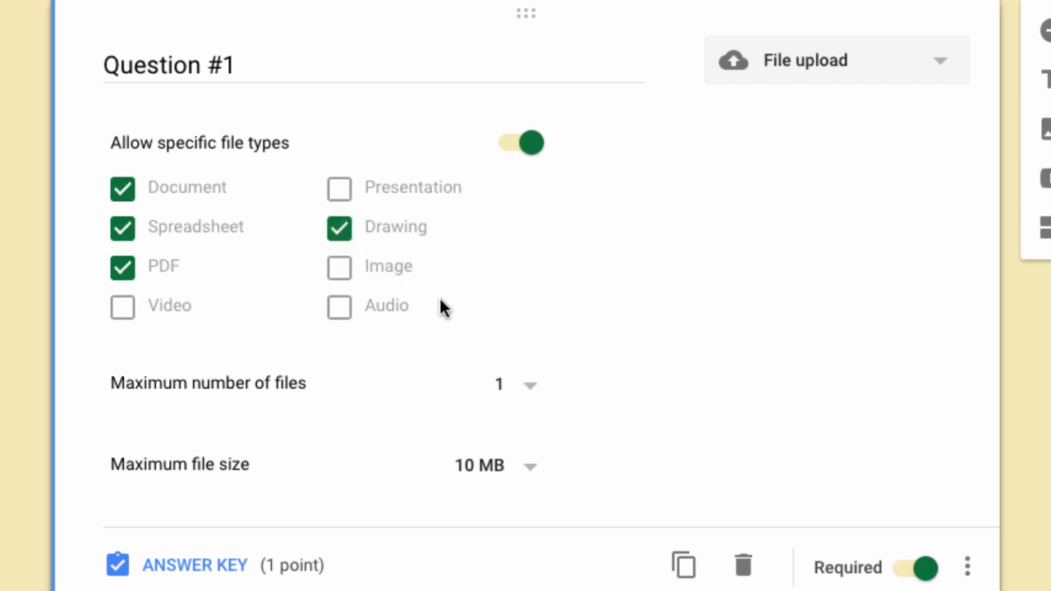
Keep the maximum number of files at 1 and turn off the specific file type restriction for Question #1.
scroll(376, 333, down, 1)
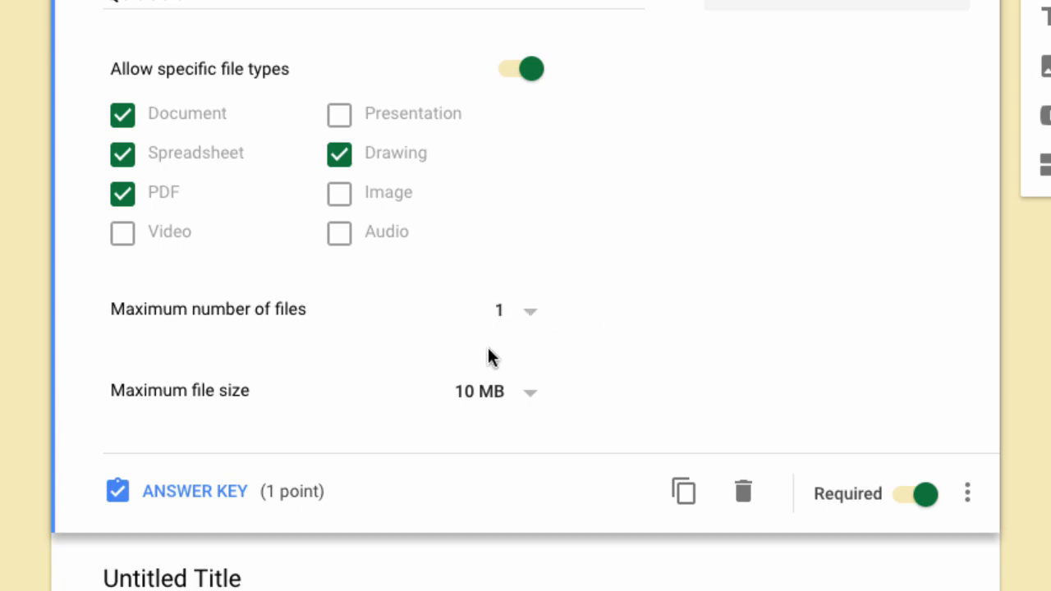
click(532, 312)
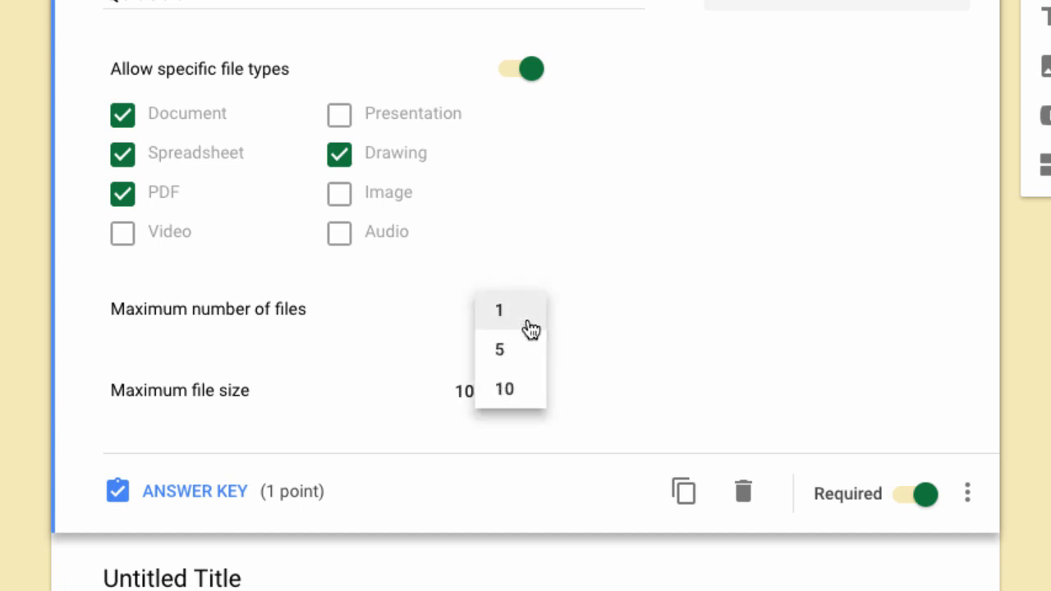
click(508, 307)
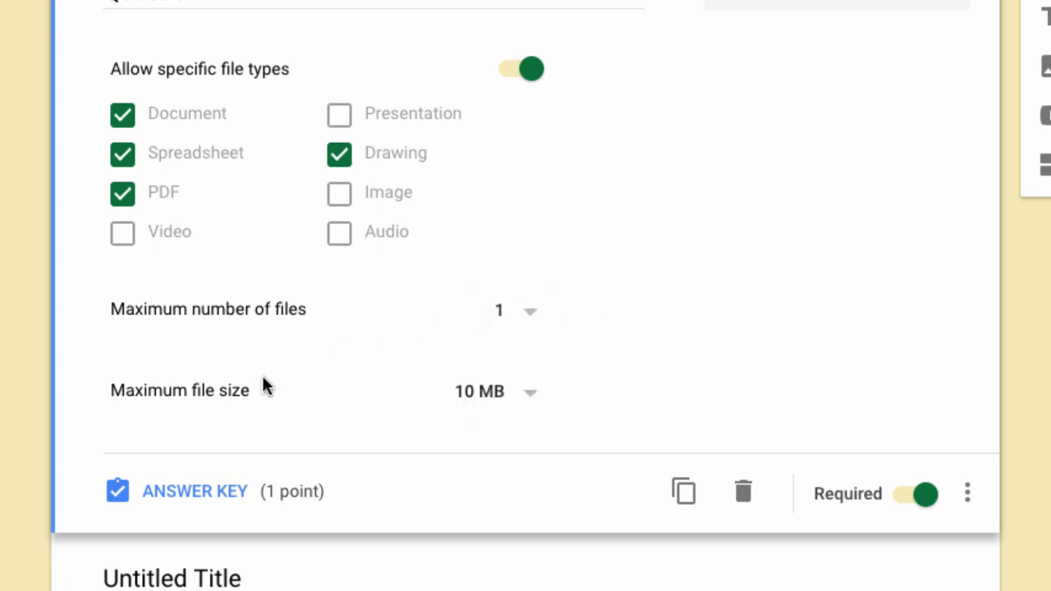
scroll(525, 397, up, 1)
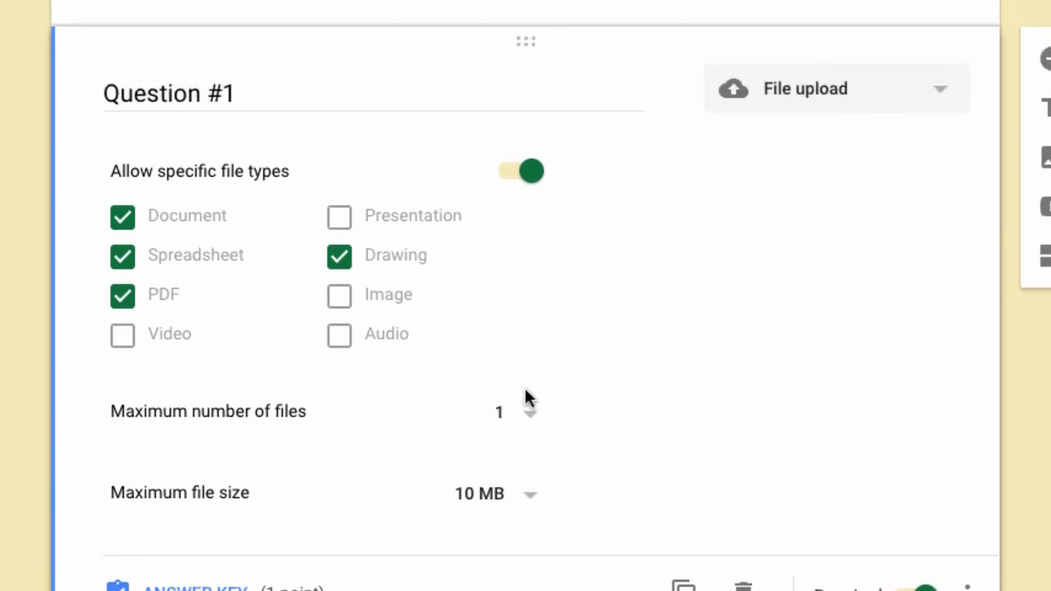
click(246, 93)
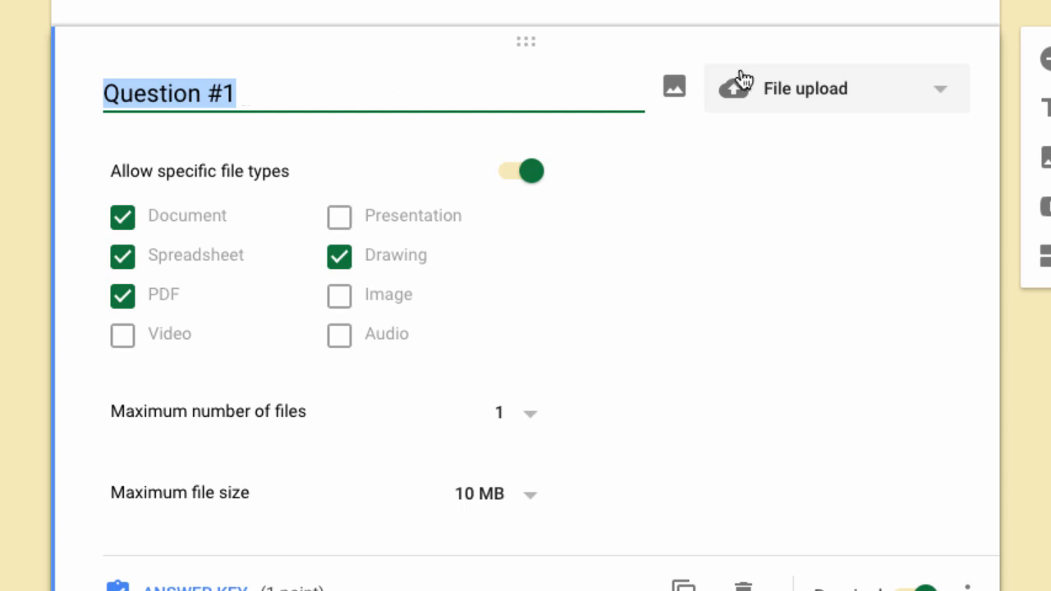
click(525, 171)
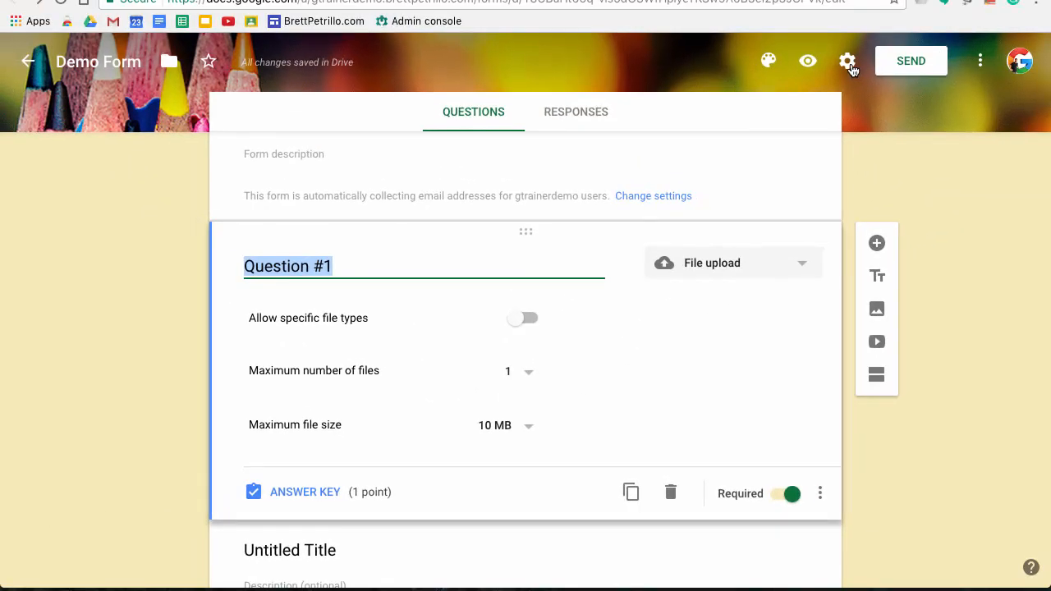
In the quiz options, set grades to be released later, after manual review.
click(849, 64)
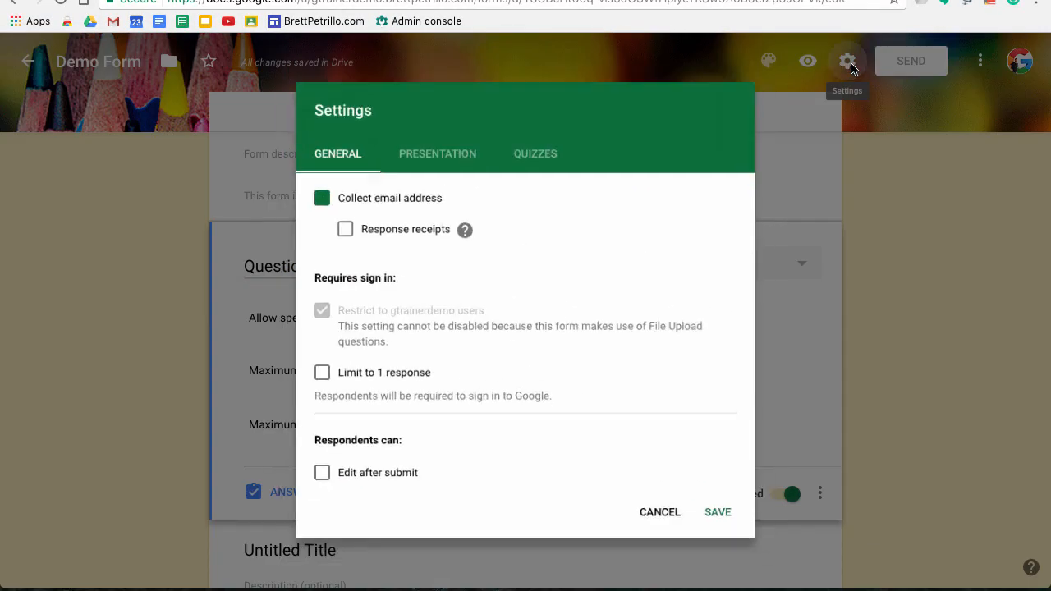
click(535, 151)
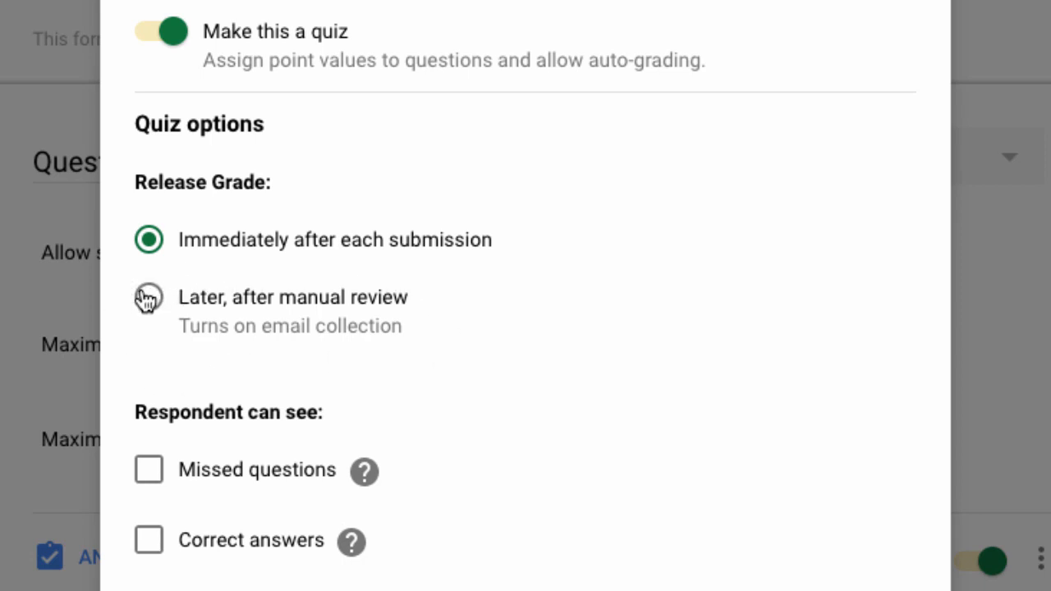
click(146, 296)
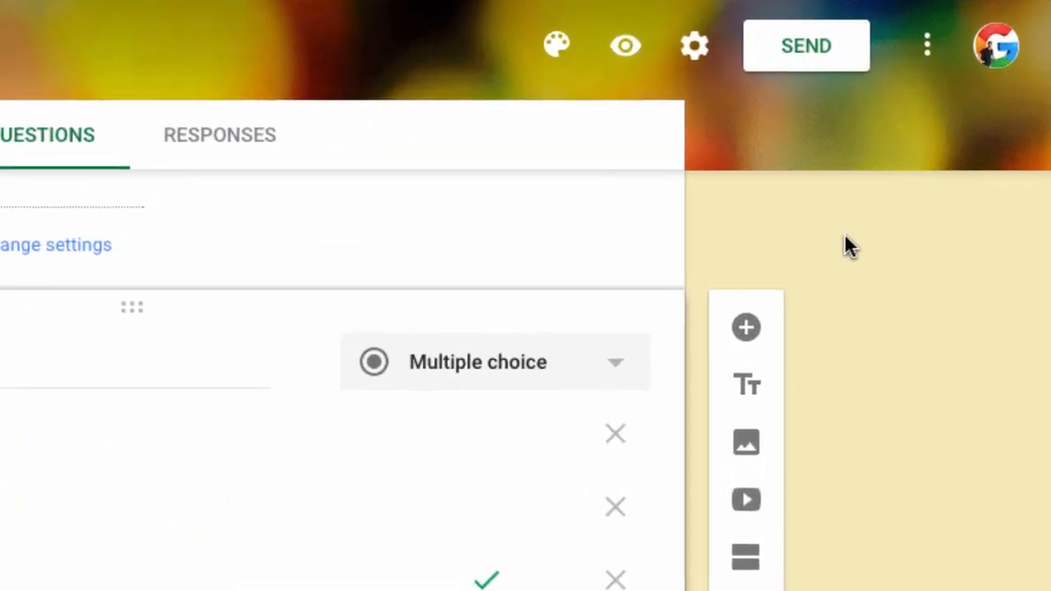
Open the form's sending options, go to the email recipient field, and cancel without sending.
click(800, 56)
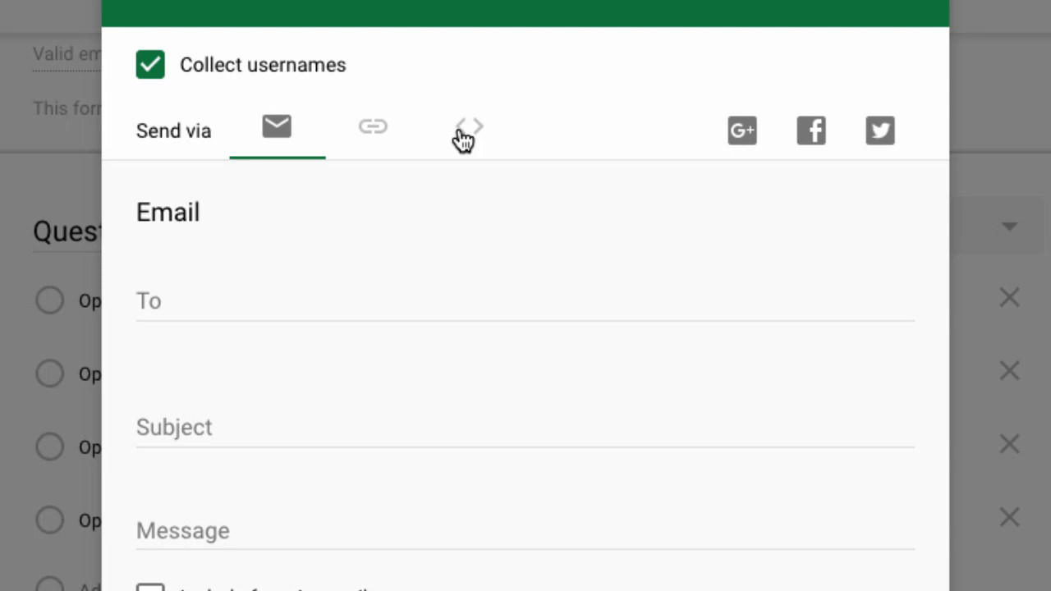
click(179, 307)
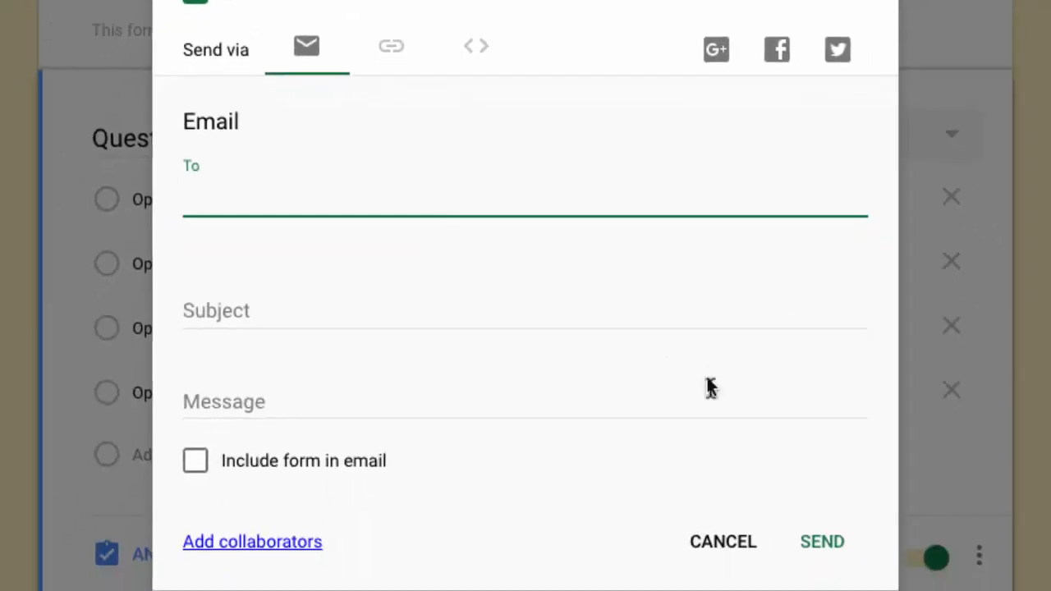
click(726, 547)
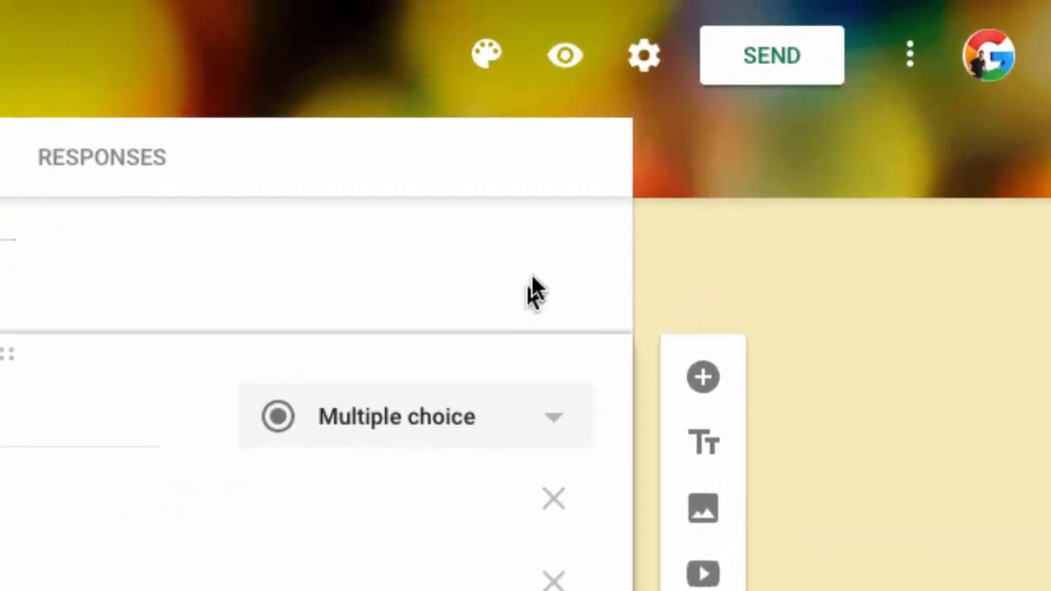
Preview Demo Form as respondents see it, look through its questions, title section and image, and return to the form editor.
click(564, 65)
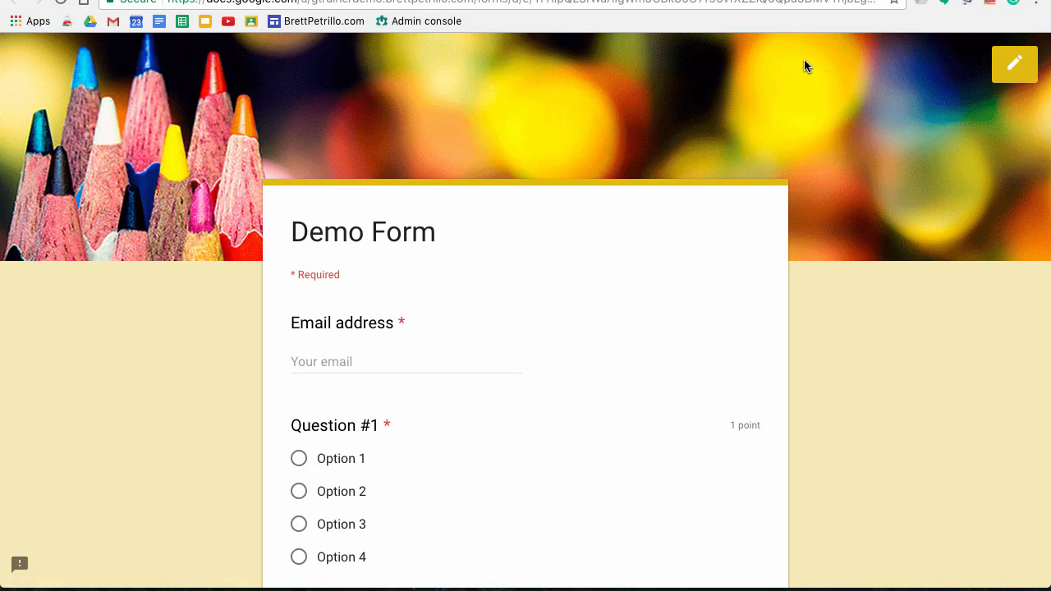
scroll(792, 323, down, 3)
scroll(792, 323, up, 3)
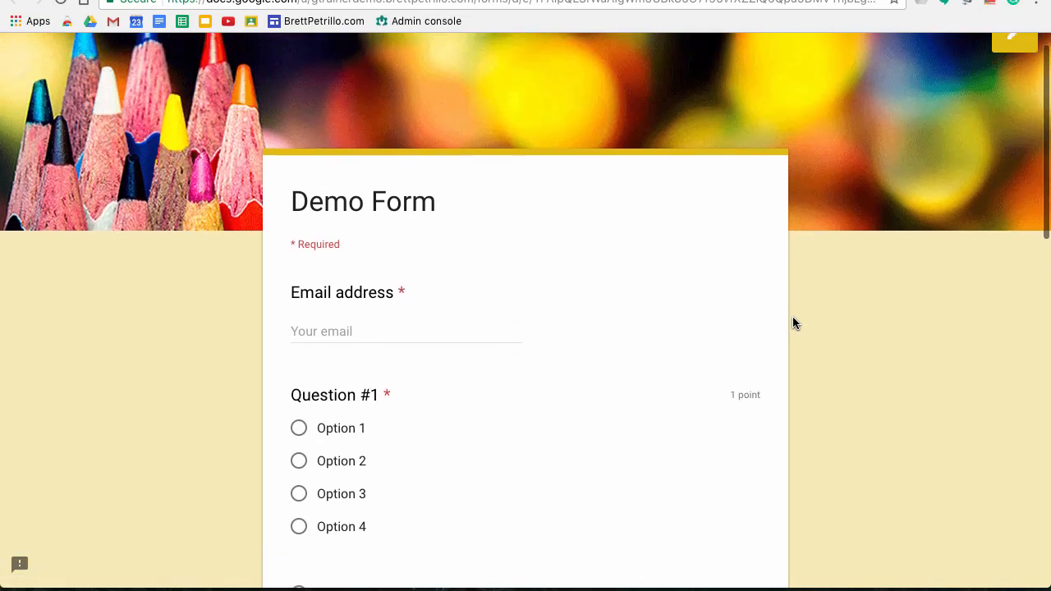
scroll(792, 323, down, 2)
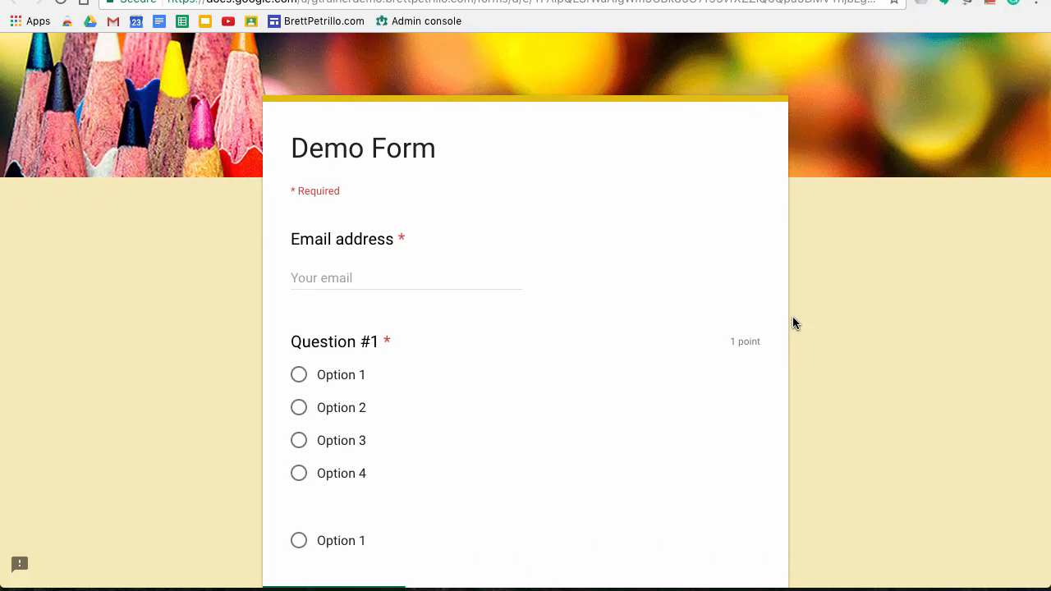
scroll(792, 322, down, 7)
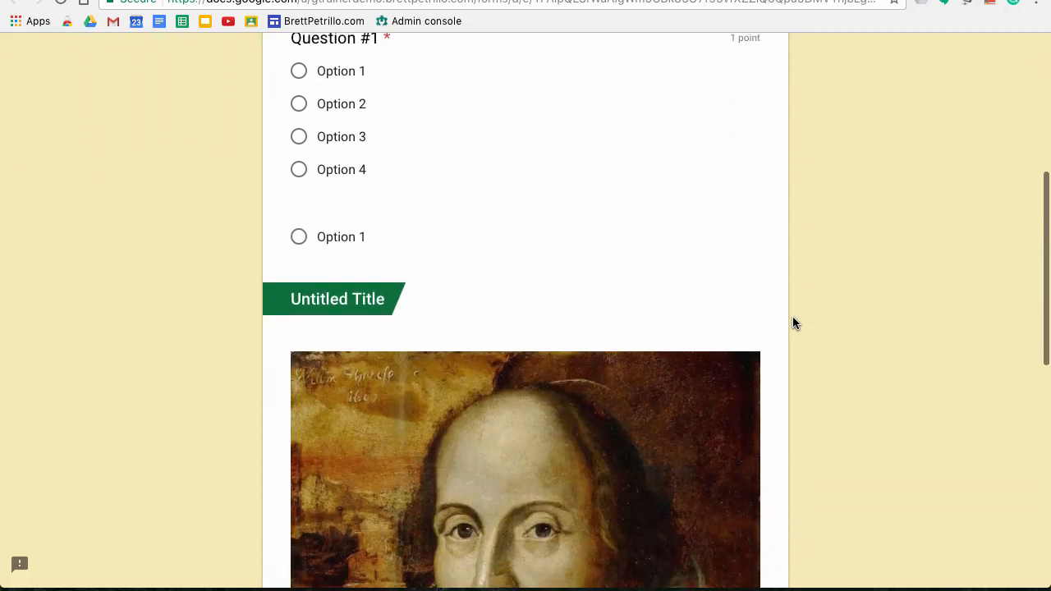
scroll(792, 322, down, 4)
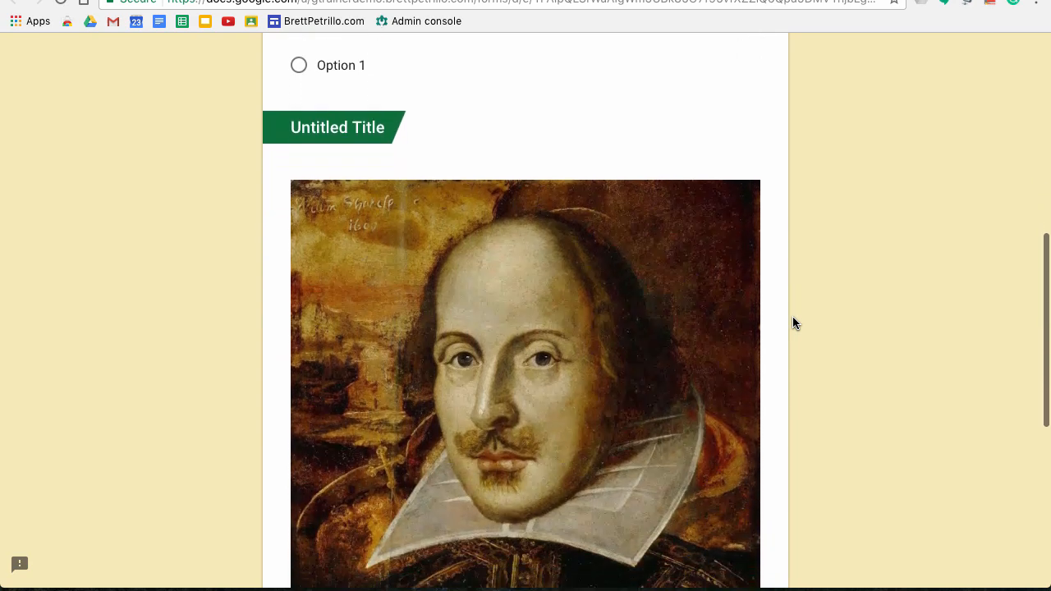
scroll(792, 323, down, 6)
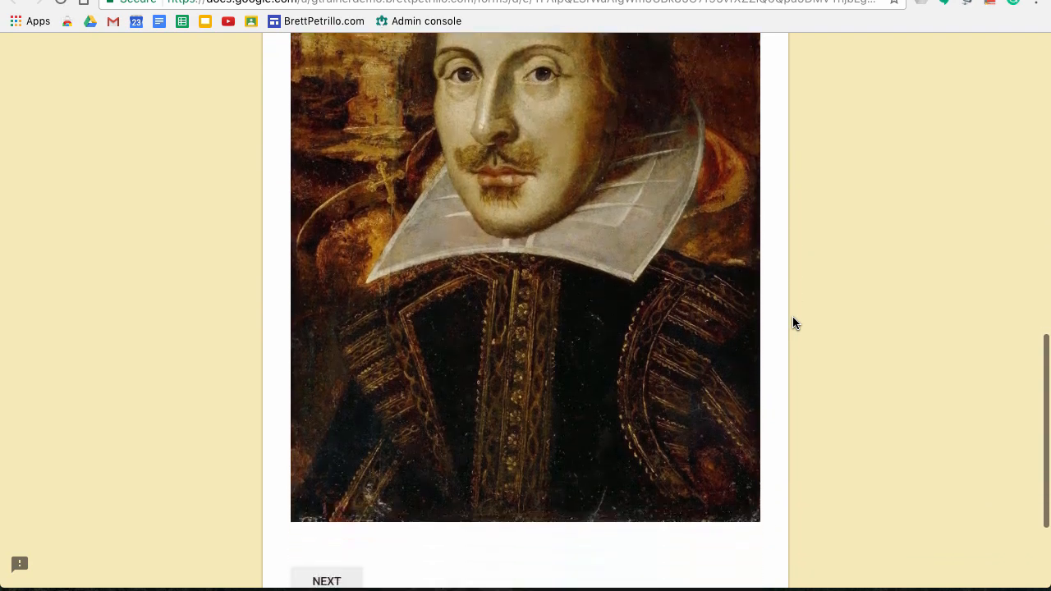
scroll(792, 322, down, 4)
scroll(792, 322, up, 10)
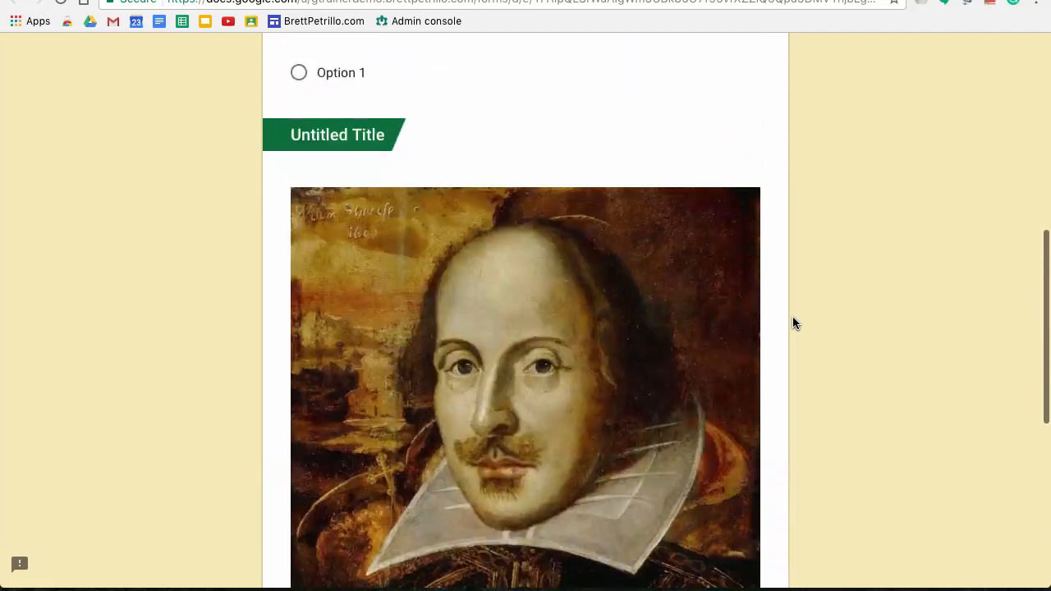
scroll(792, 323, up, 8)
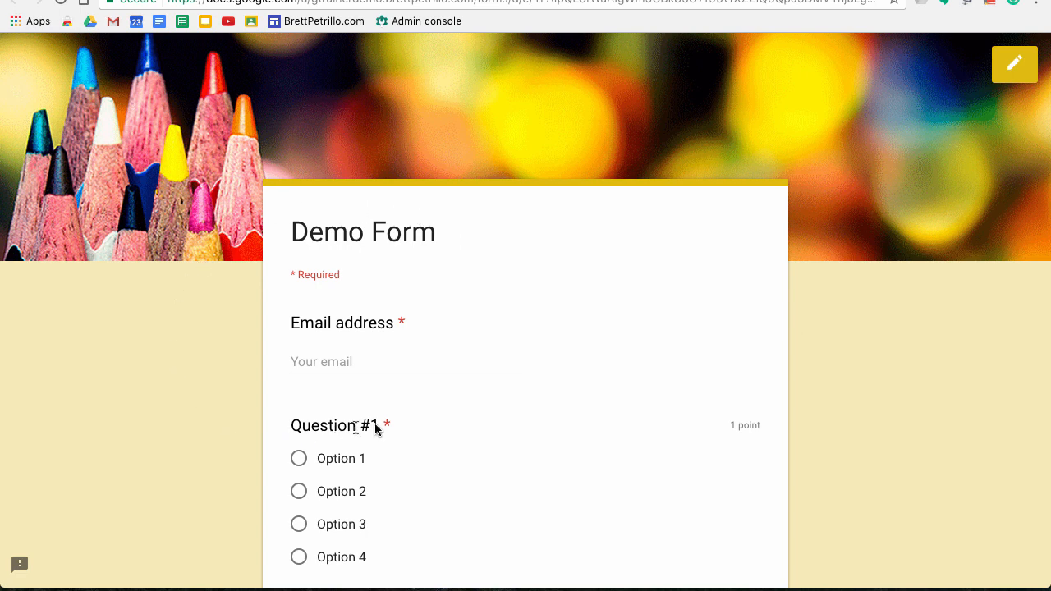
scroll(737, 381, down, 2)
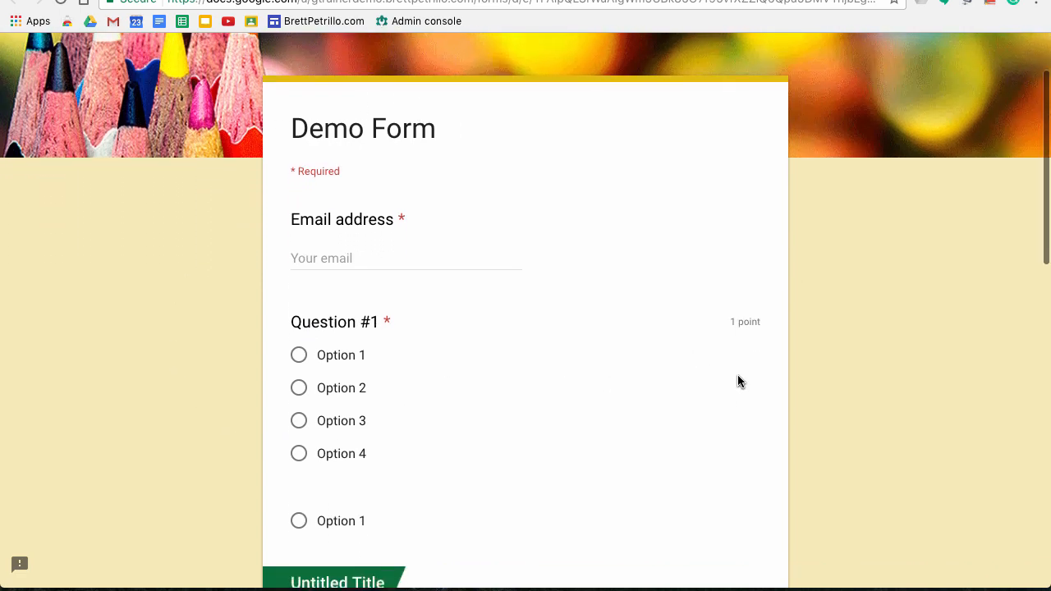
scroll(737, 381, up, 2)
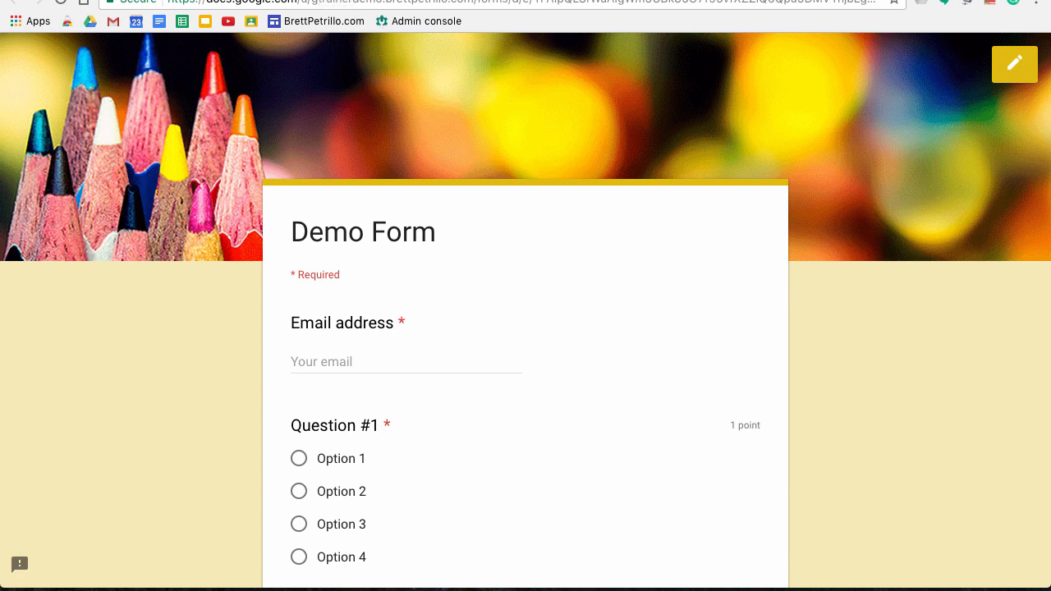
key(super+w)
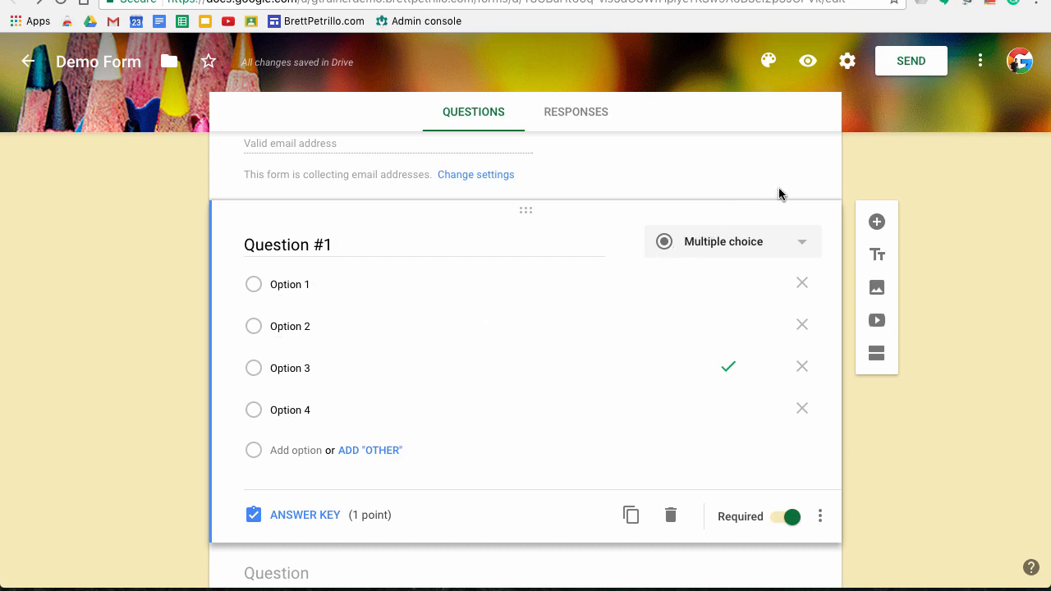
click(807, 66)
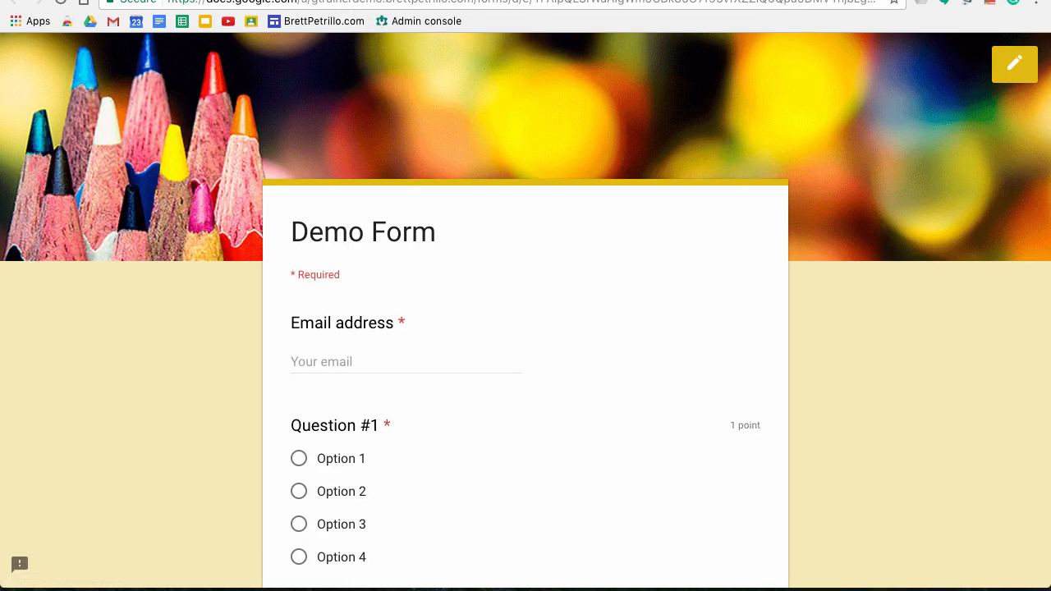
click(307, 1)
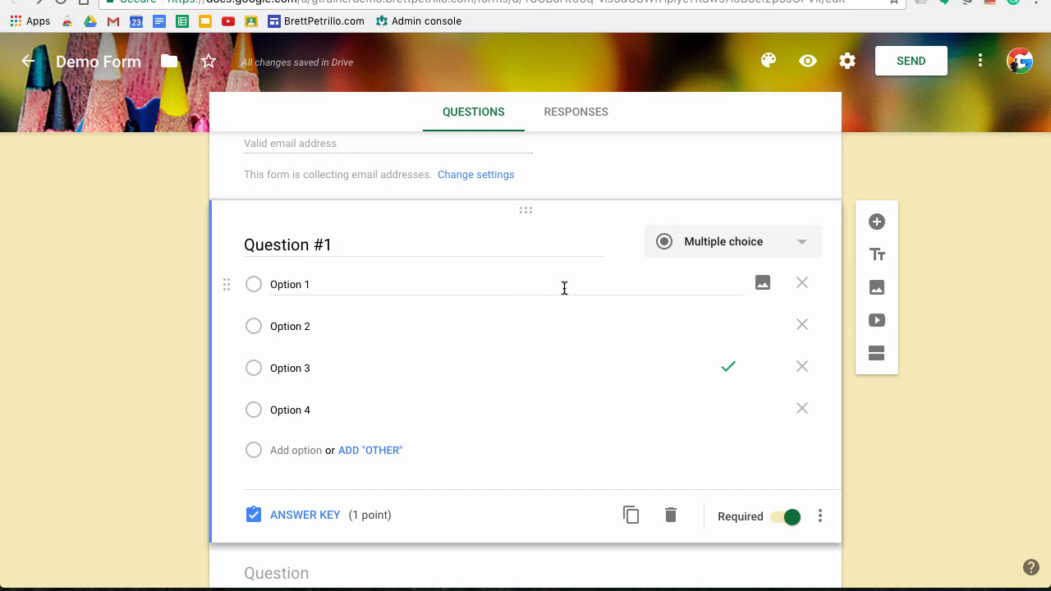
Review the email options for sending Demo Form, cancel without sending, and open the form's additional options.
click(911, 63)
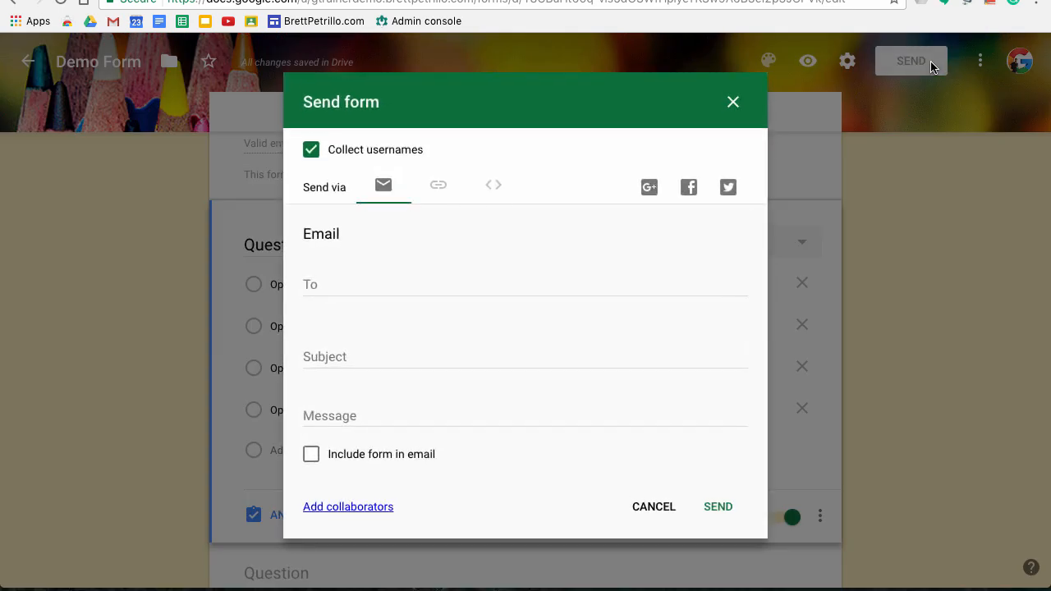
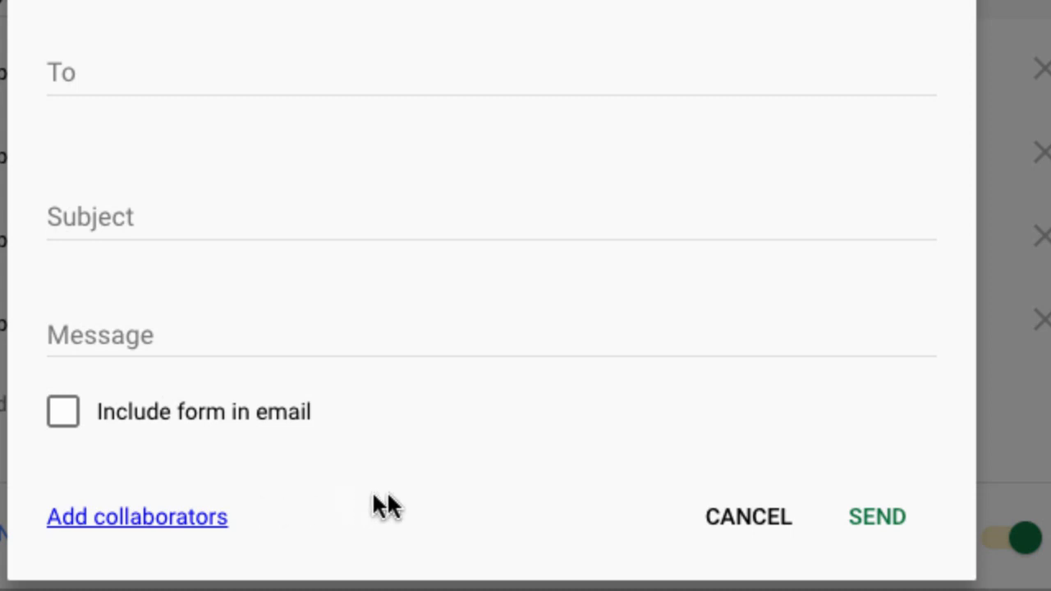
click(736, 510)
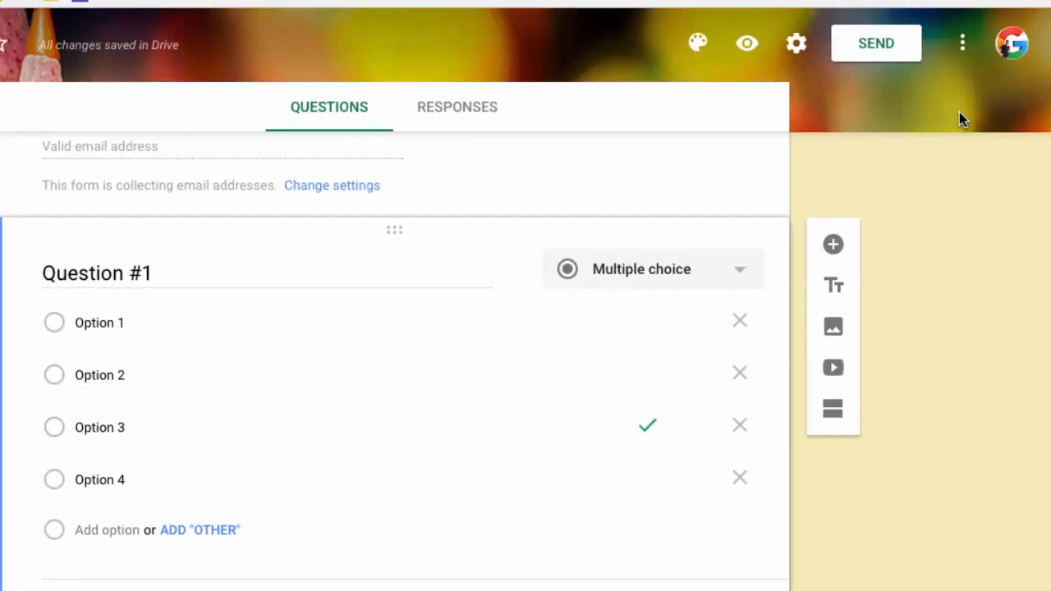
click(965, 42)
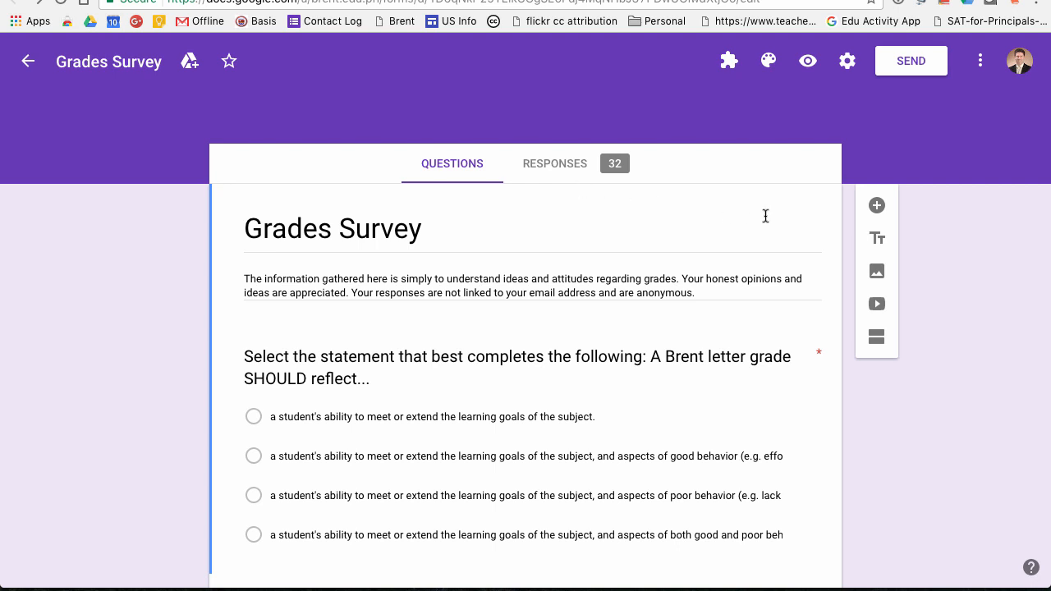
Look through the multiple-choice, comment and rating-scale questions of the Grades Survey form.
scroll(765, 216, down, 4)
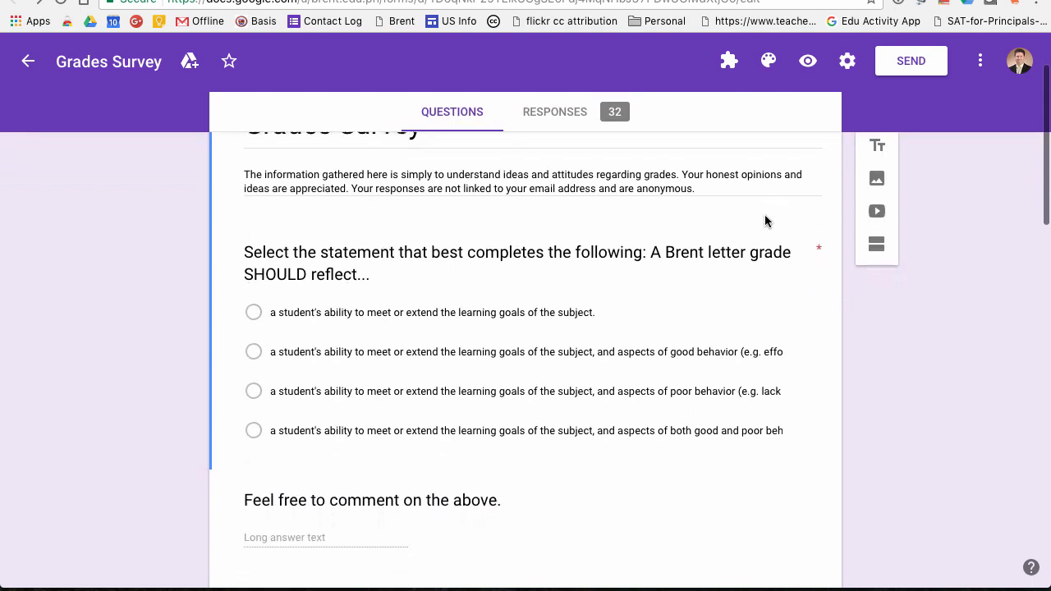
scroll(764, 216, down, 7)
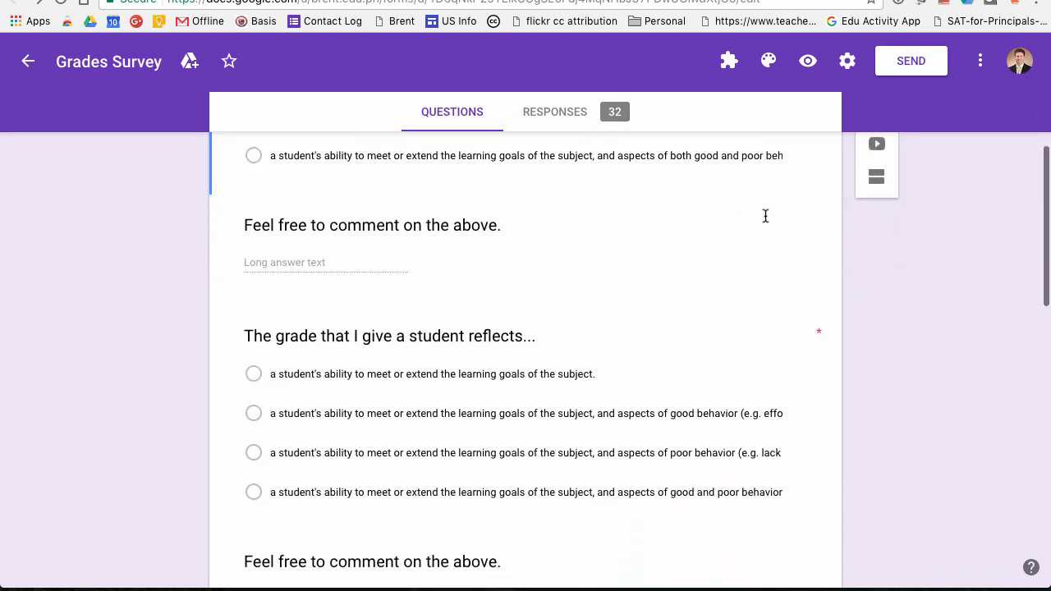
scroll(765, 216, down, 10)
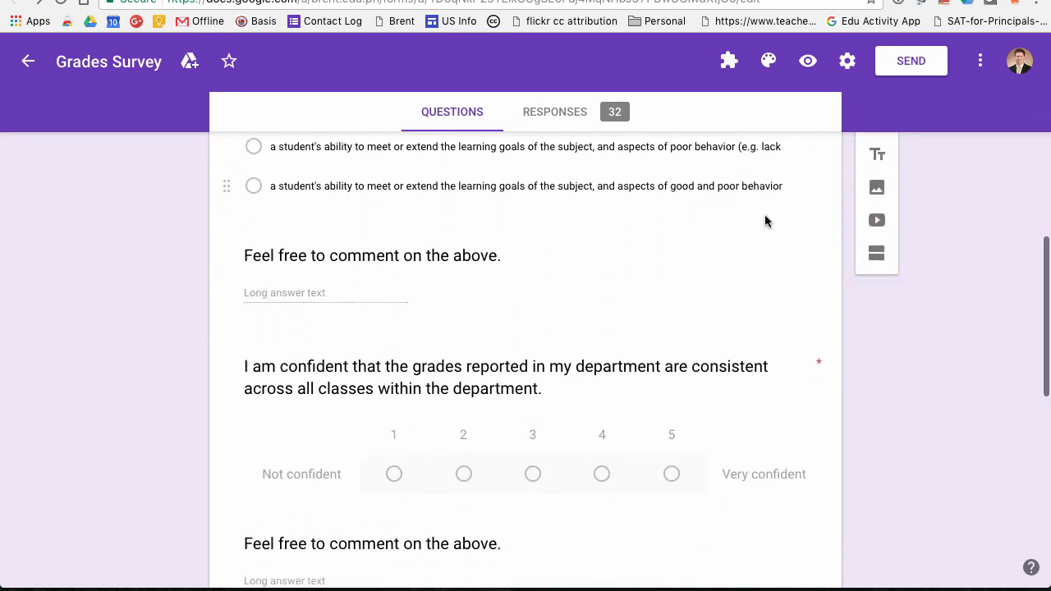
scroll(764, 215, up, 20)
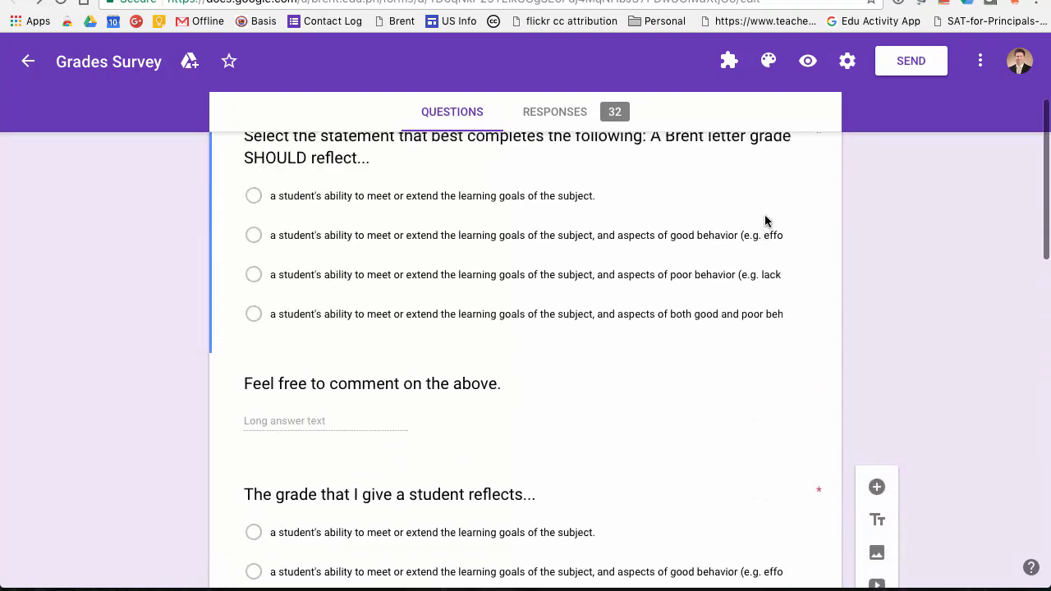
scroll(764, 218, up, 2)
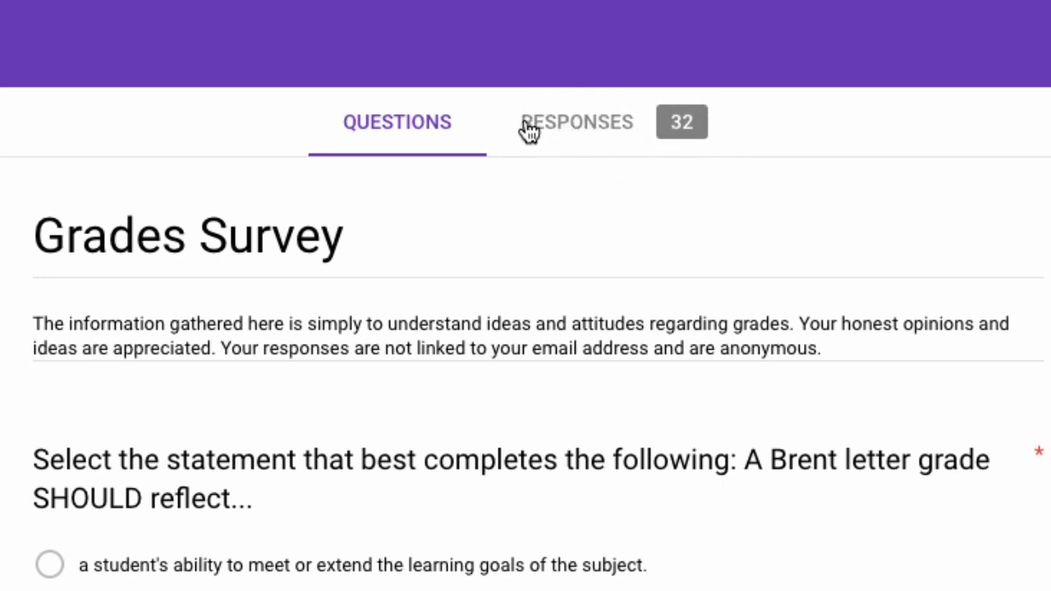
Open the response summary of Grades Survey and examine the pie chart for the question on what a Brent letter grade should reflect.
click(574, 124)
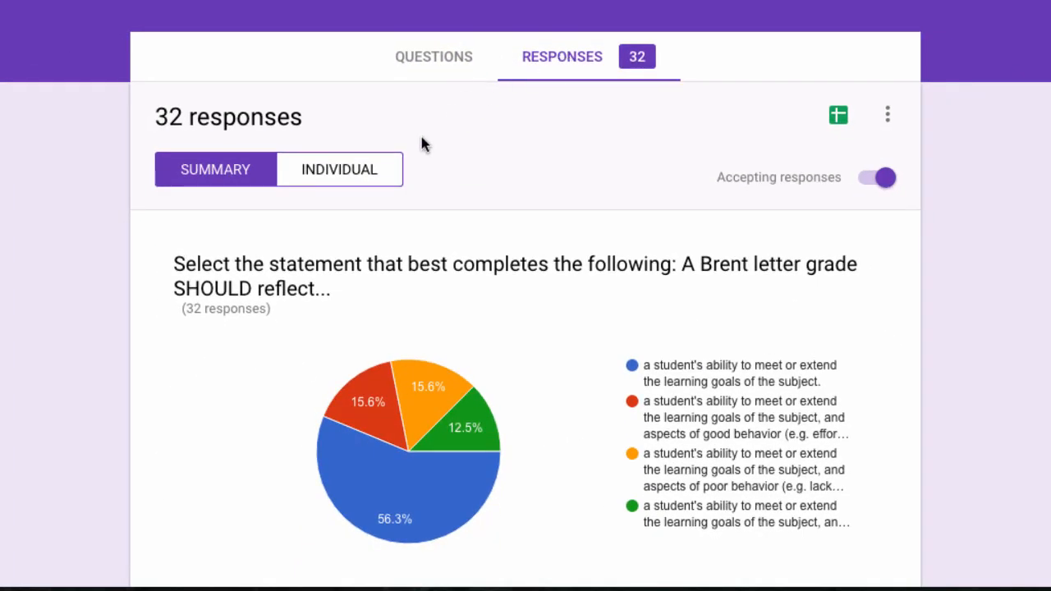
scroll(406, 164, down, 2)
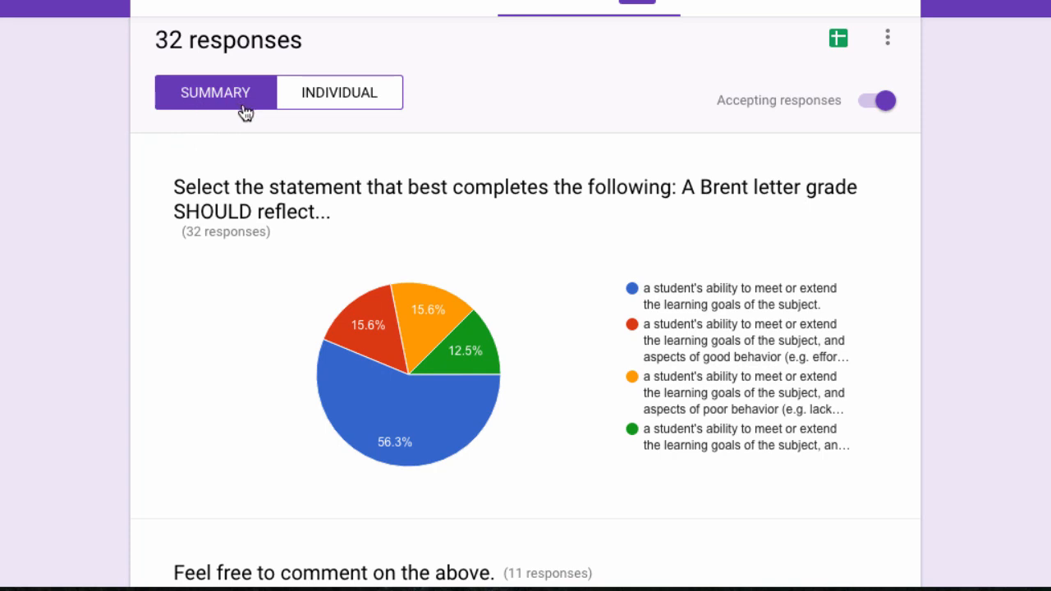
scroll(212, 138, down, 2)
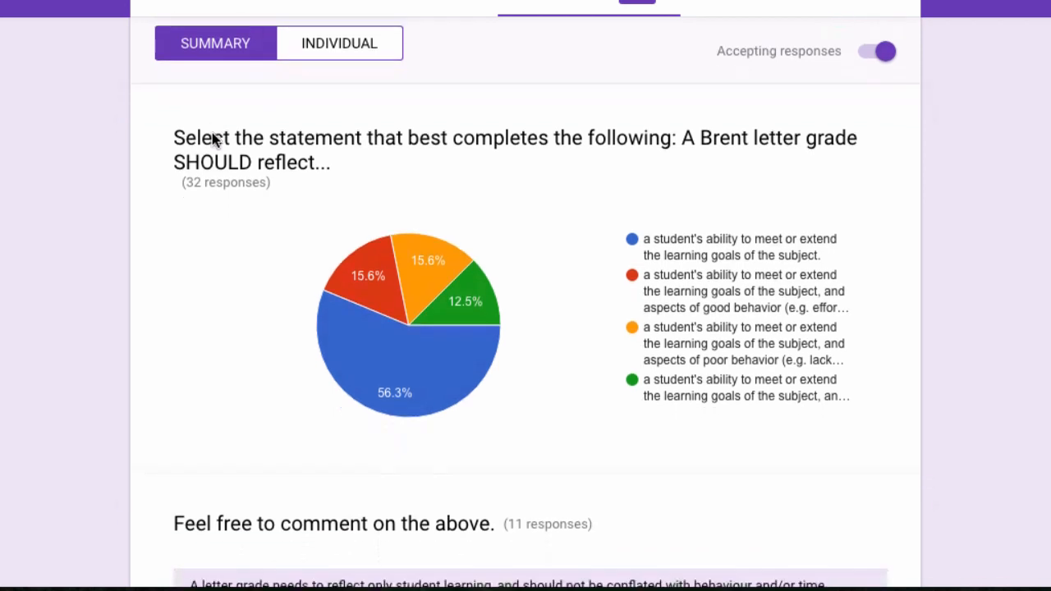
scroll(212, 140, down, 2)
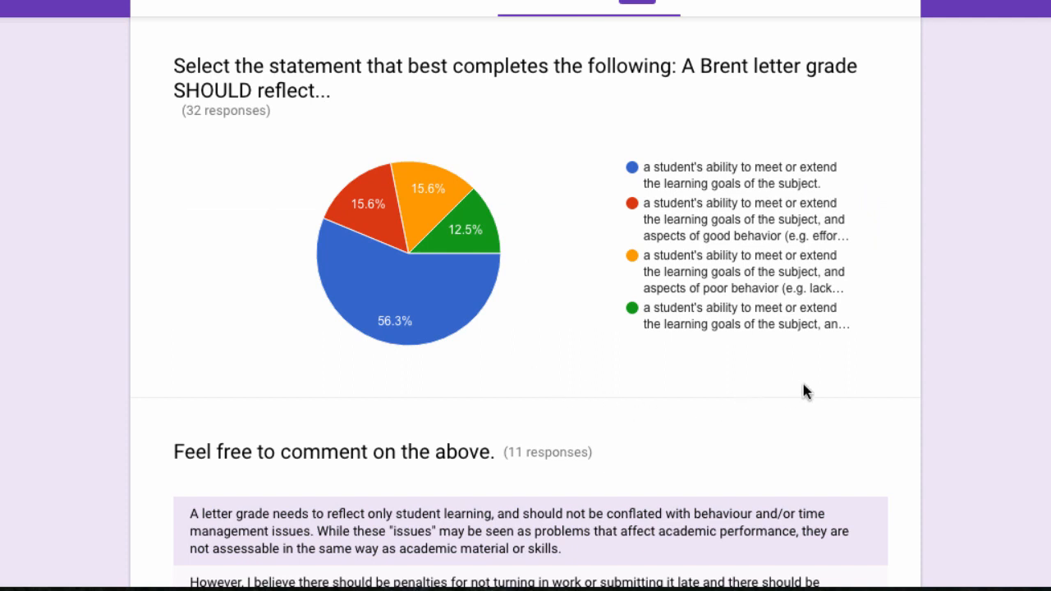
scroll(804, 391, down, 1)
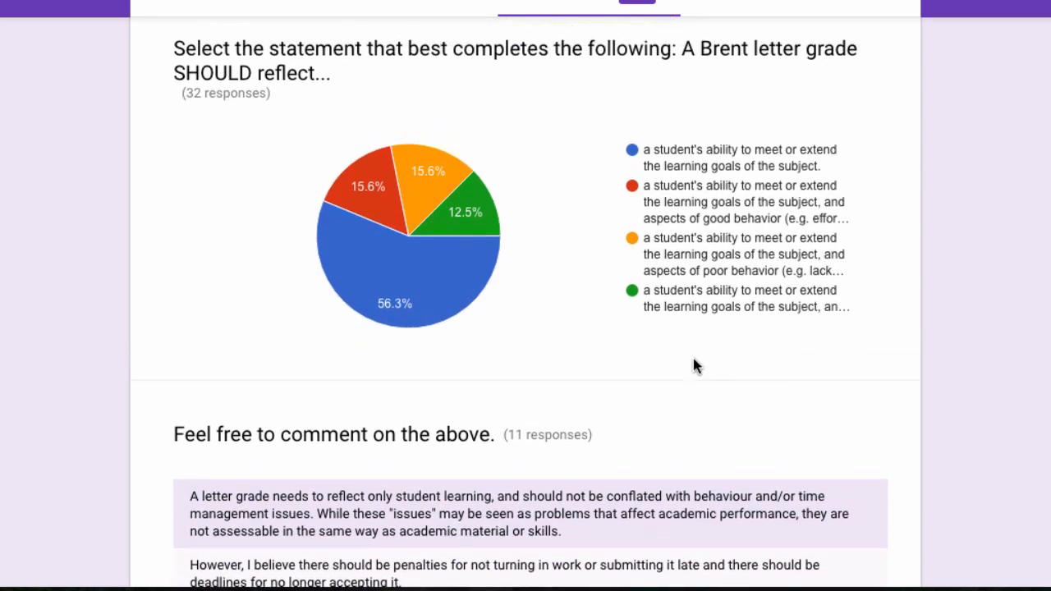
scroll(693, 357, down, 1)
scroll(693, 358, up, 1)
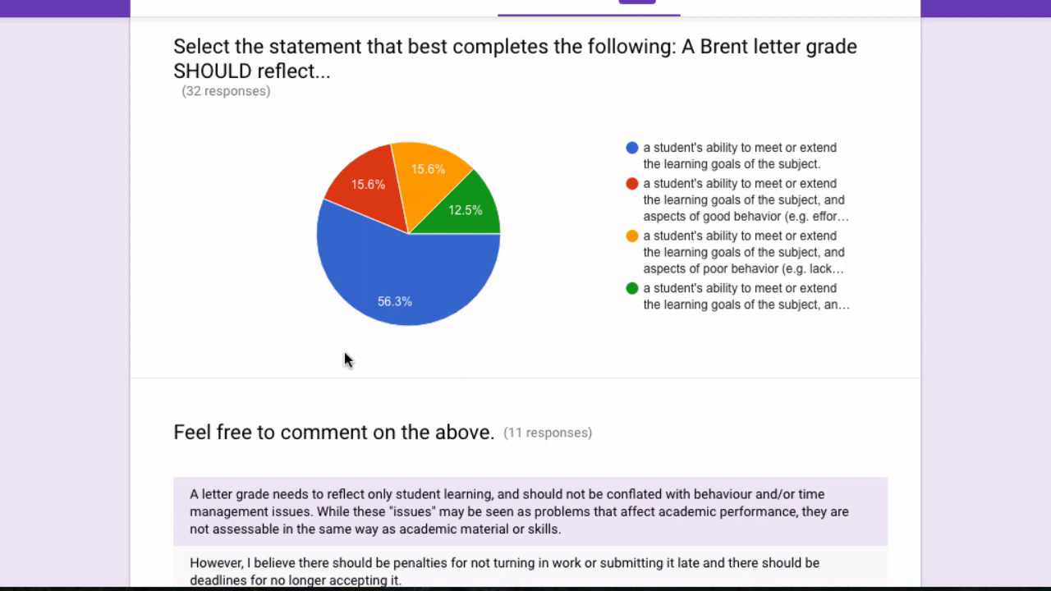
mouse_move(417, 322)
mouse_move(383, 214)
Read the written comments on the first question and examine the chart for "The grade that I give a student reflects...".
scroll(243, 364, down, 5)
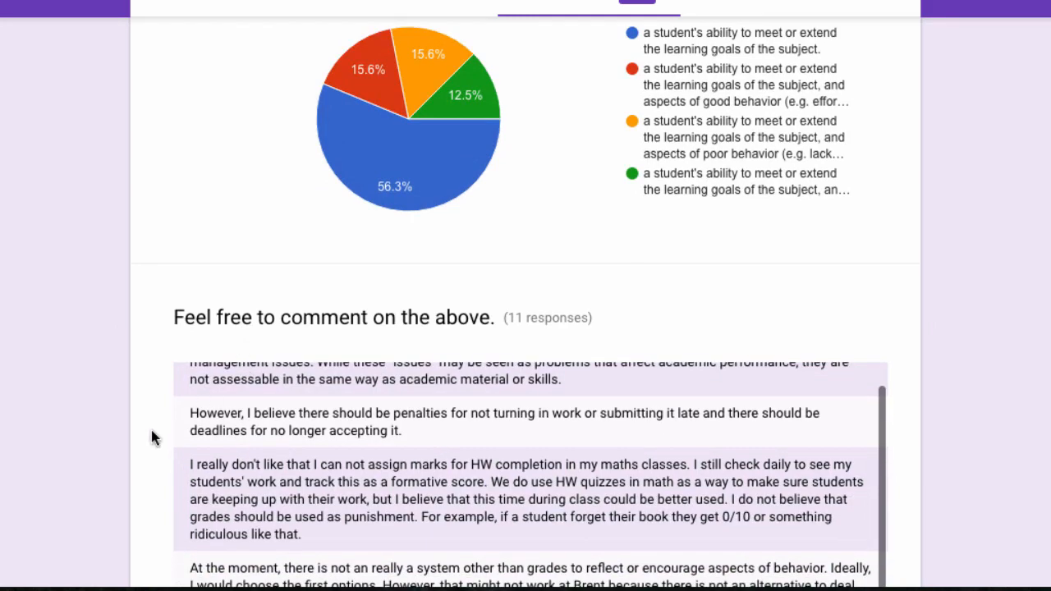
scroll(150, 427, down, 4)
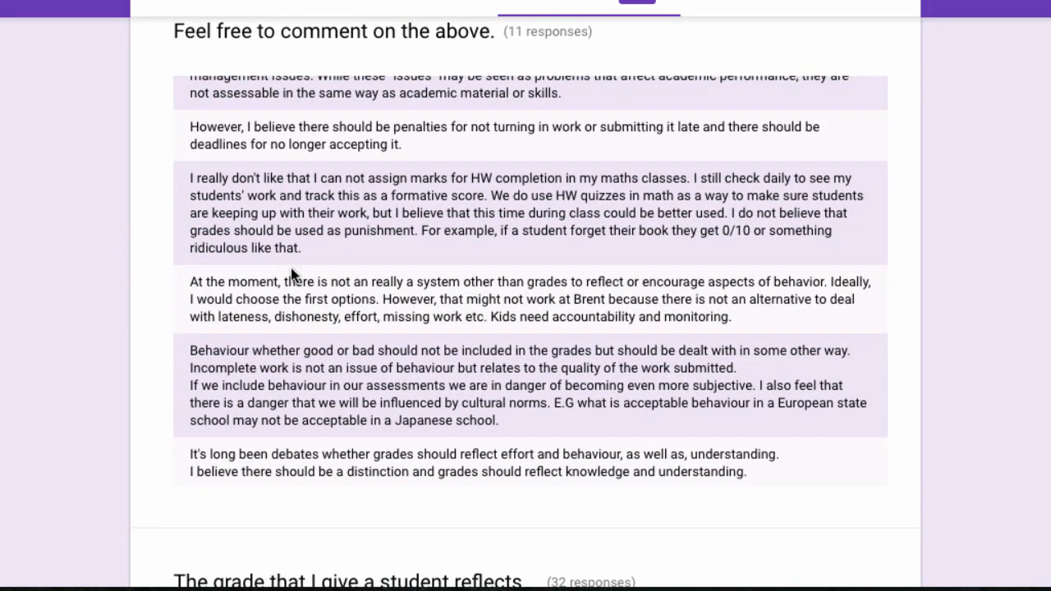
scroll(291, 268, up, 2)
scroll(291, 268, down, 2)
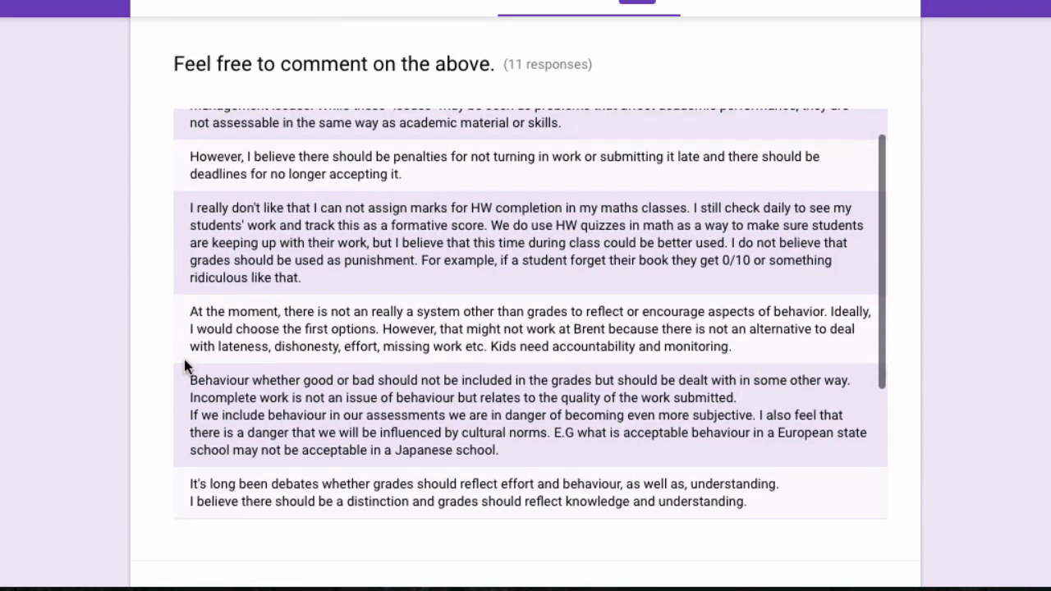
scroll(147, 408, down, 3)
scroll(150, 408, down, 4)
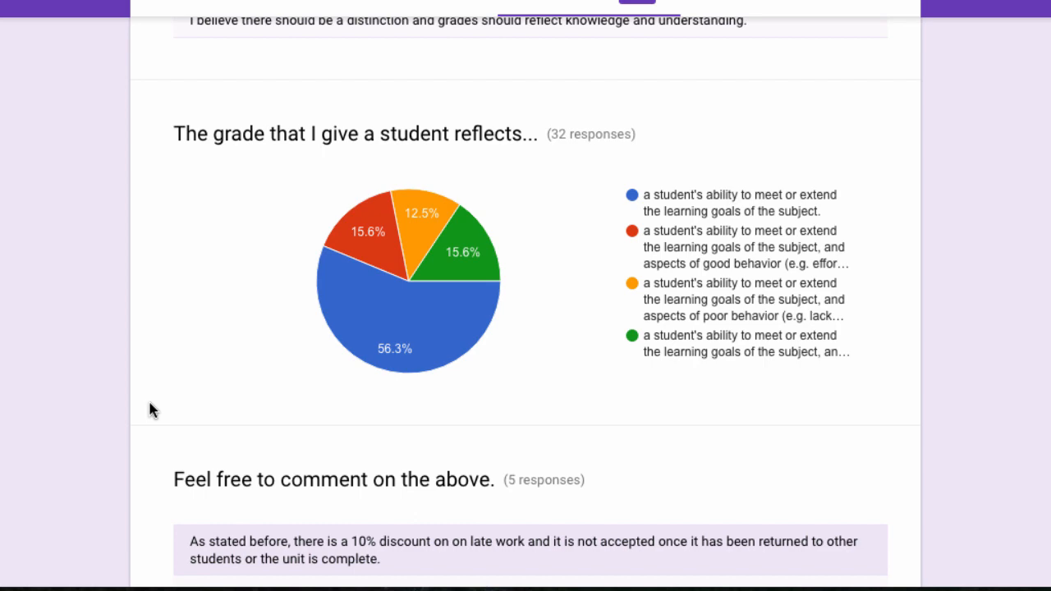
Read the comments below the "The grade that I give a student reflects..." chart and return to the start of the response summary.
scroll(150, 409, down, 4)
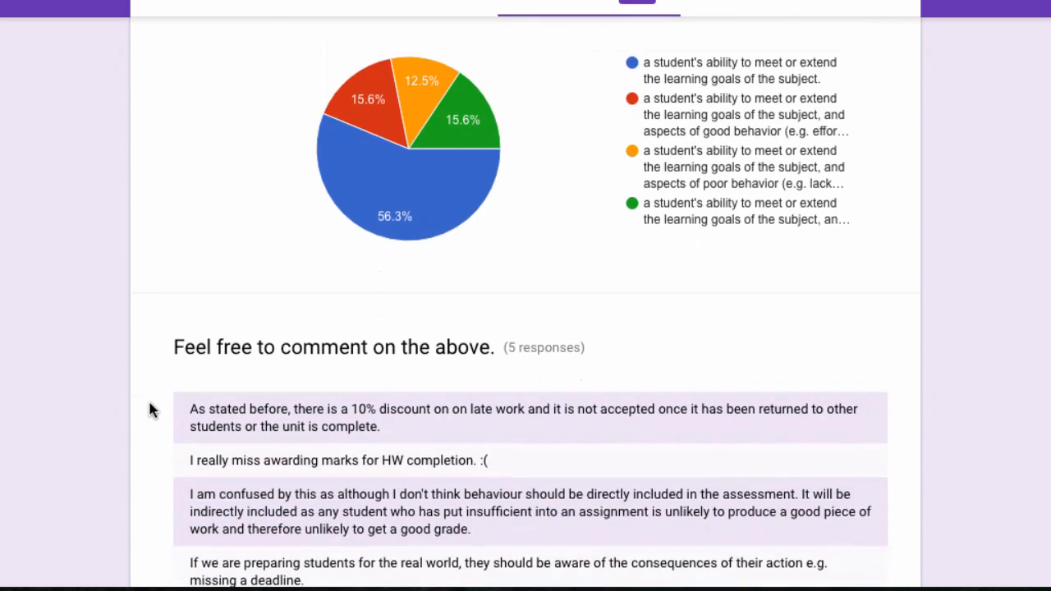
scroll(151, 409, down, 2)
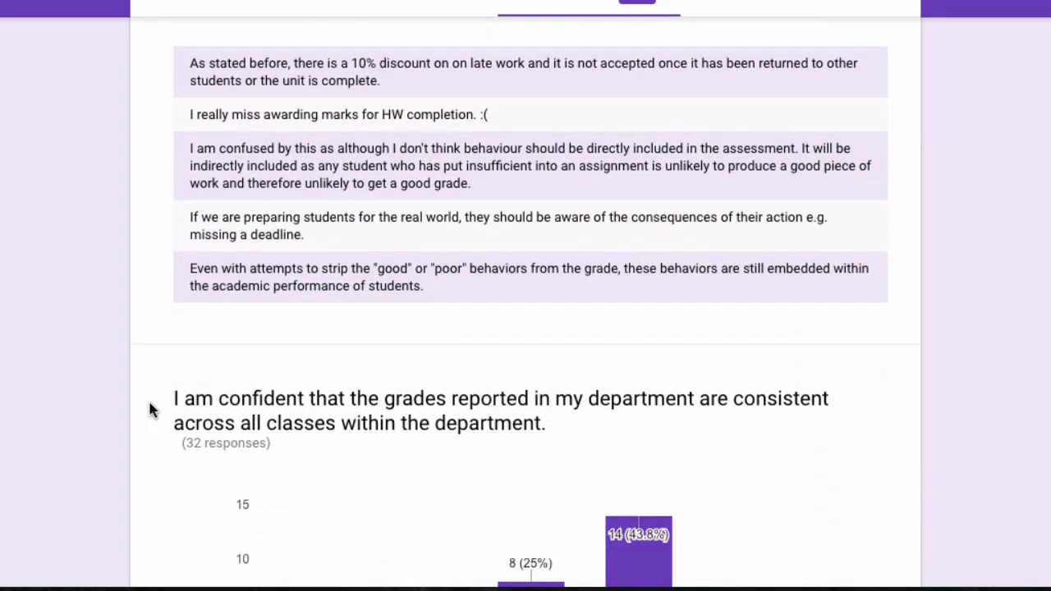
scroll(150, 409, up, 14)
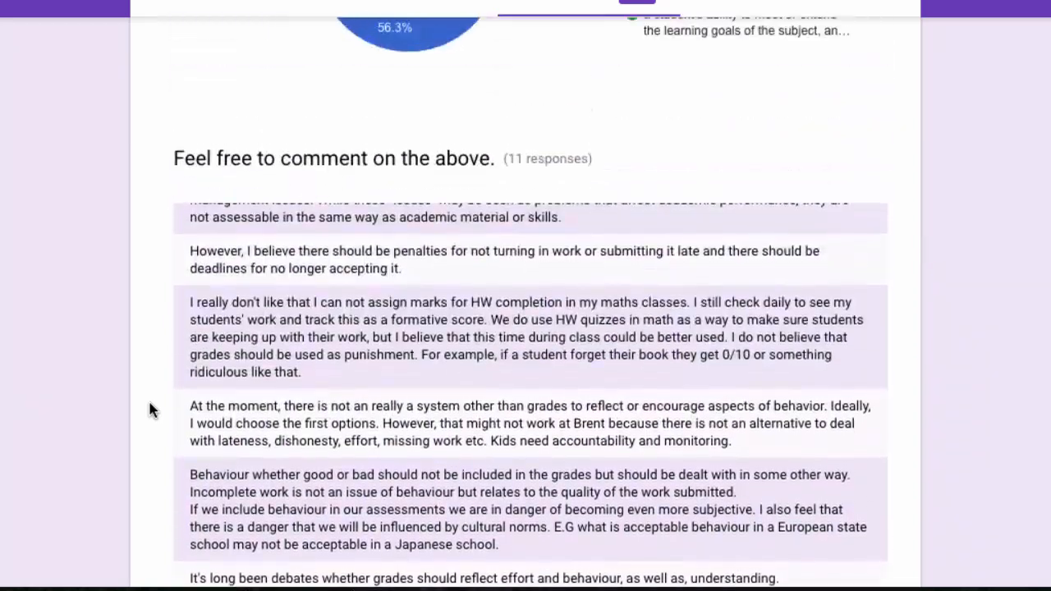
scroll(150, 409, up, 5)
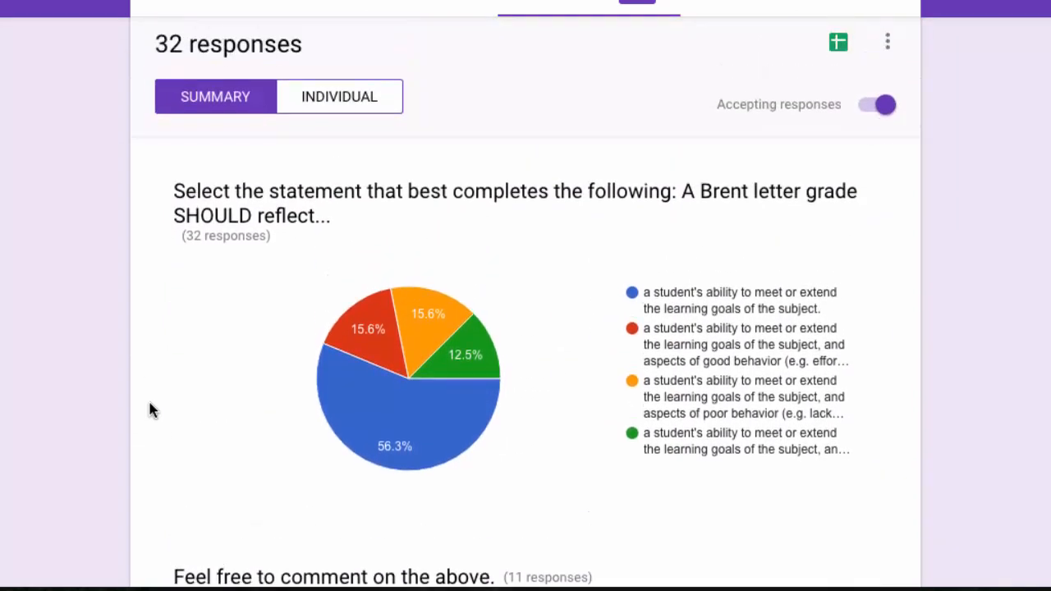
scroll(150, 409, up, 1)
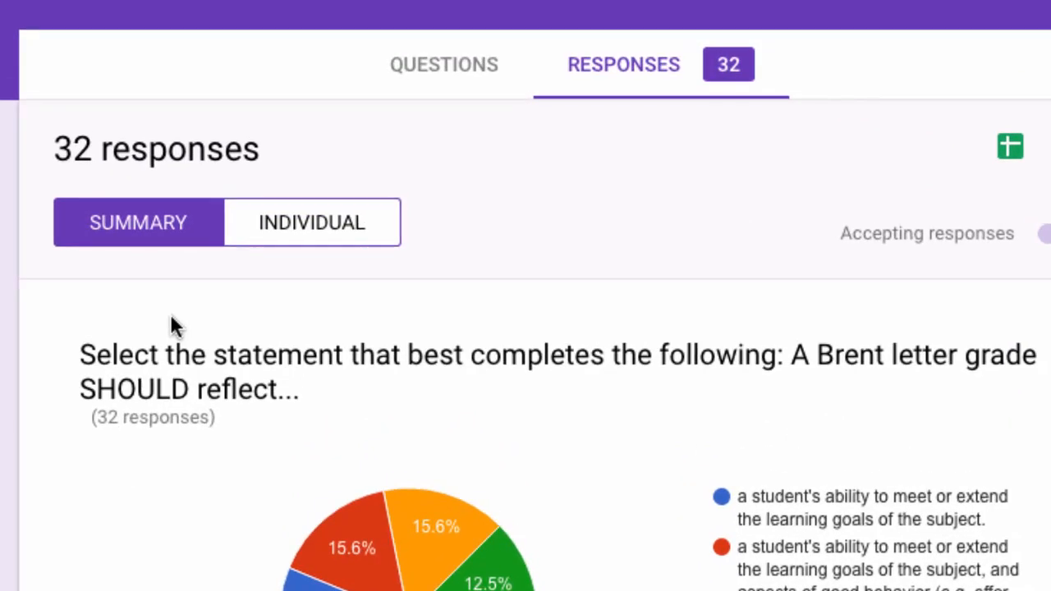
Open the individual responses of Grades Survey and look through the first respondent's choices, comments and confidence rating.
click(318, 230)
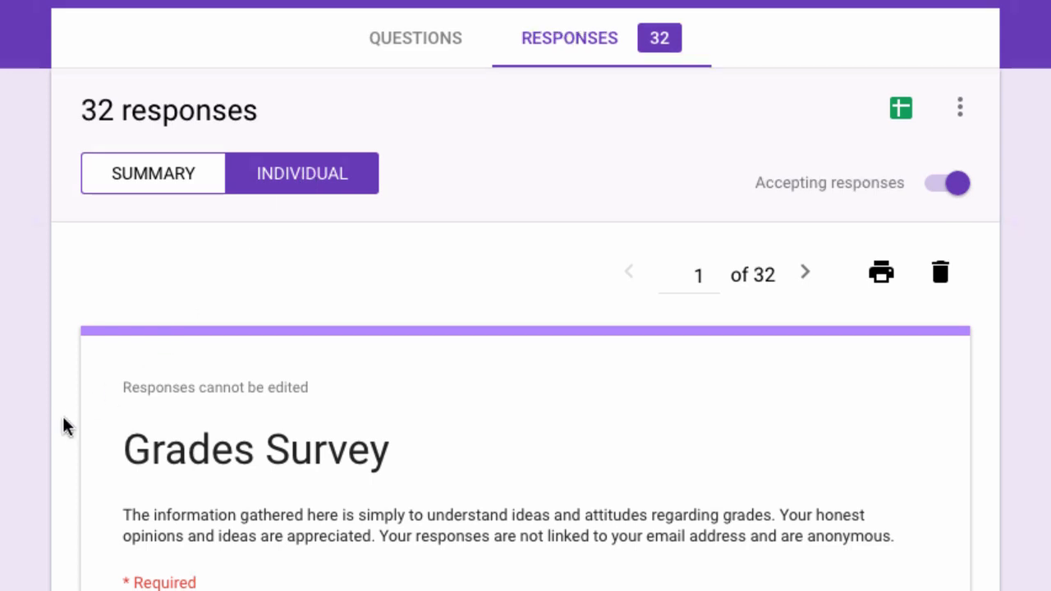
scroll(63, 416, down, 3)
scroll(63, 417, down, 3)
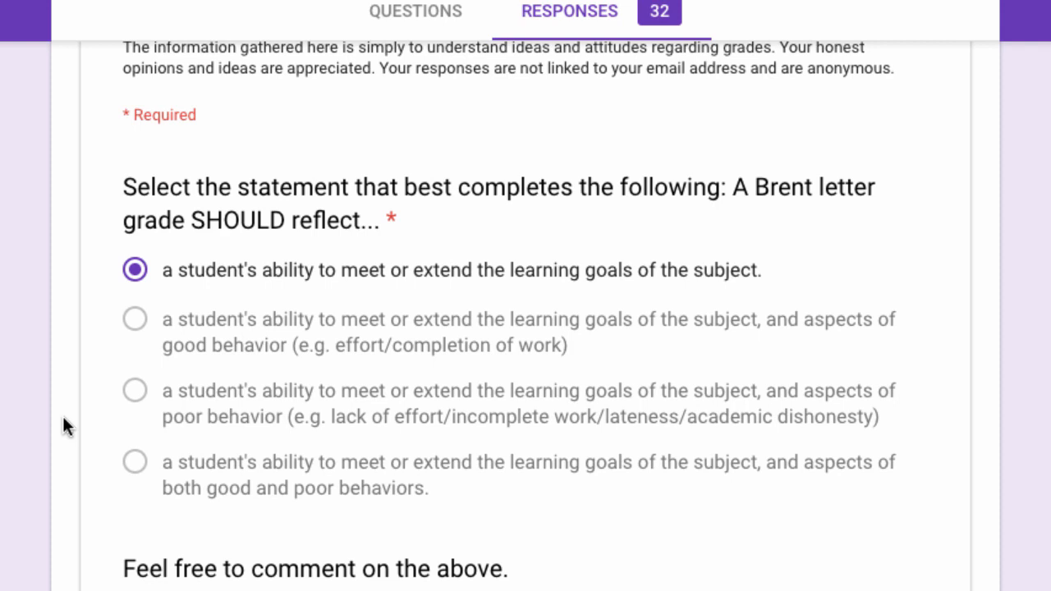
scroll(63, 417, down, 1)
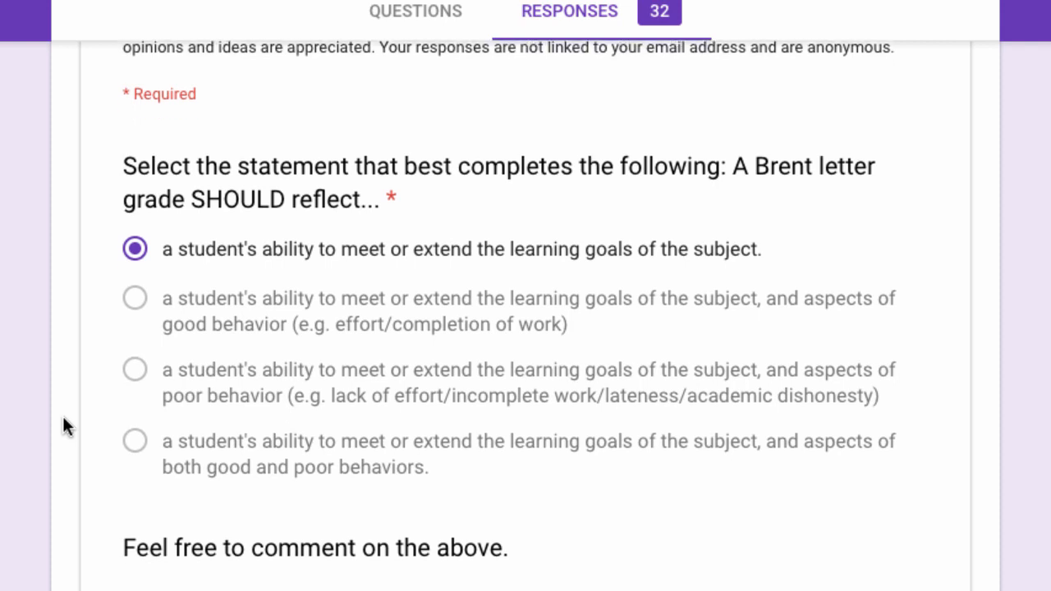
scroll(63, 417, down, 1)
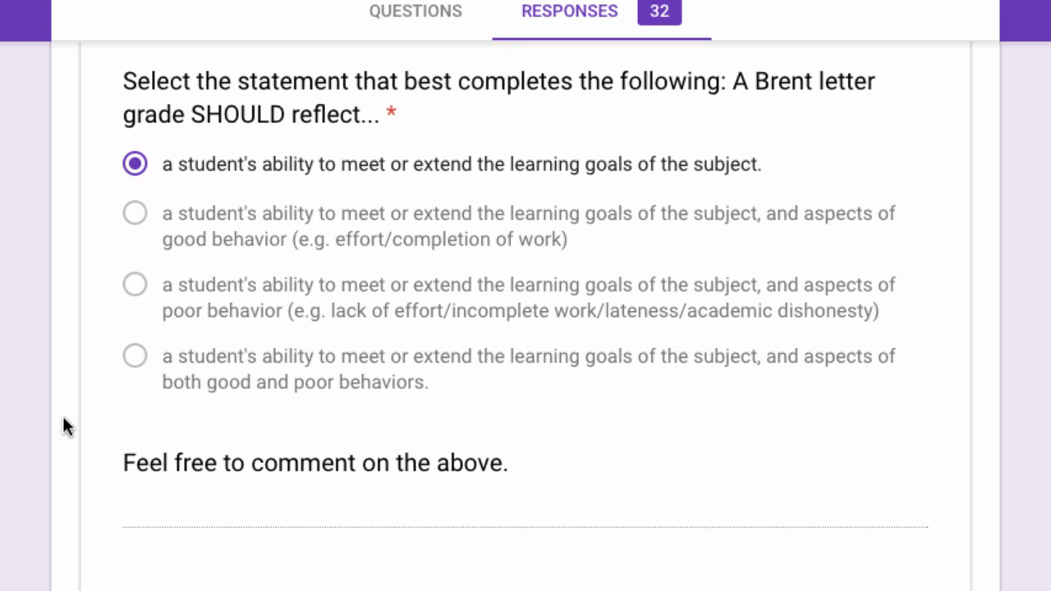
scroll(62, 416, down, 1)
scroll(62, 416, down, 1)
scroll(63, 416, down, 2)
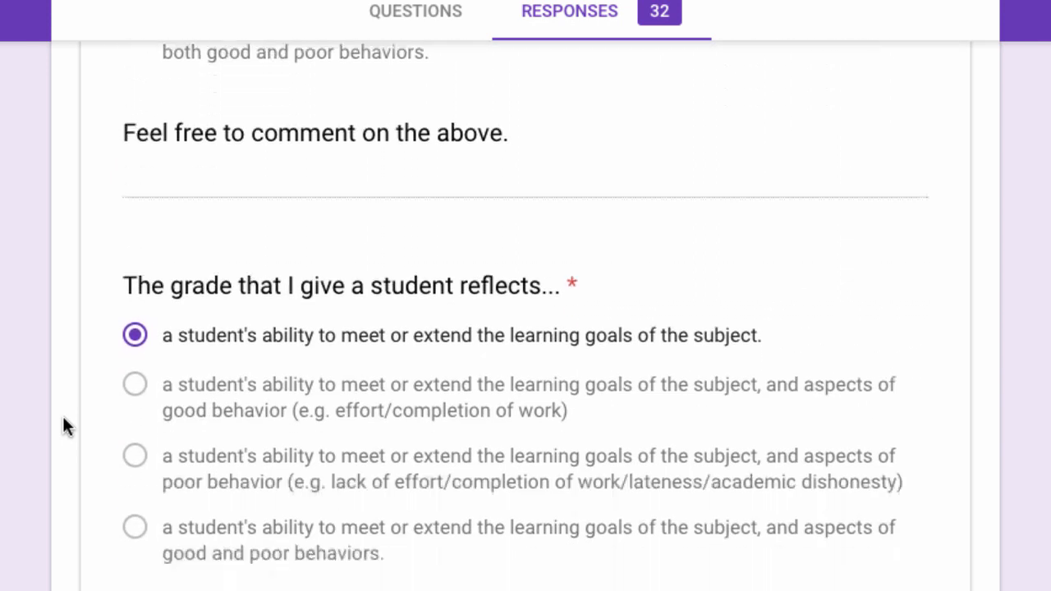
scroll(62, 416, down, 2)
scroll(62, 416, down, 2)
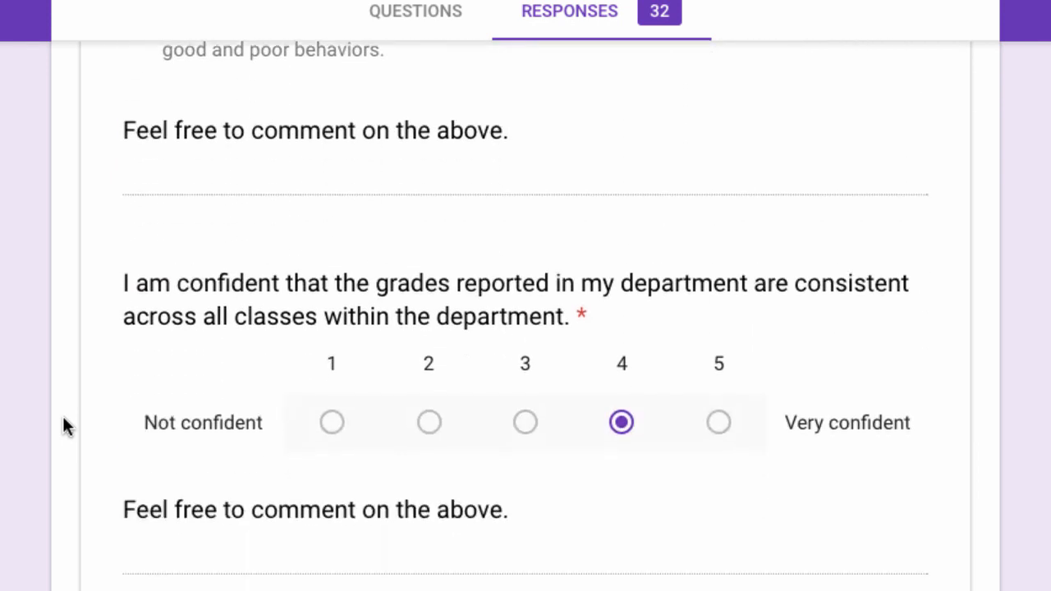
scroll(62, 416, down, 2)
scroll(62, 417, up, 12)
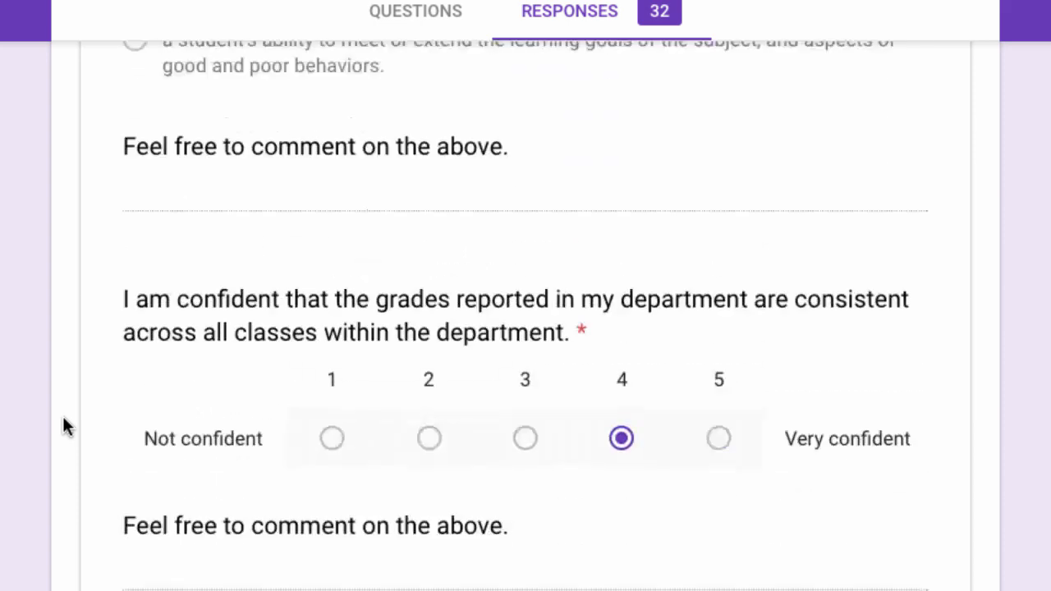
scroll(62, 417, up, 3)
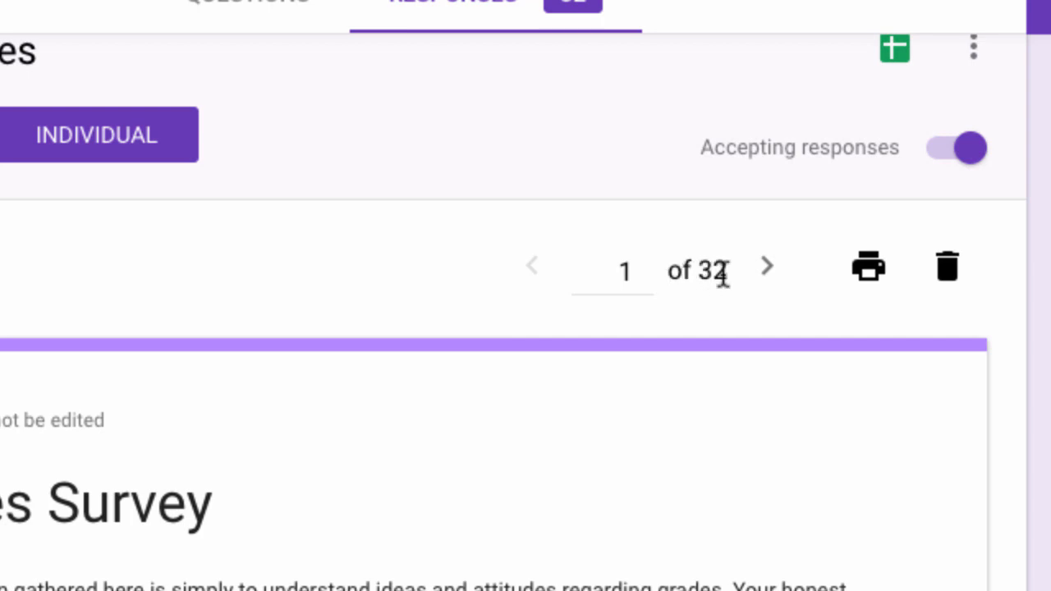
Advance to the second individual response, and jump directly to response 11.
click(769, 273)
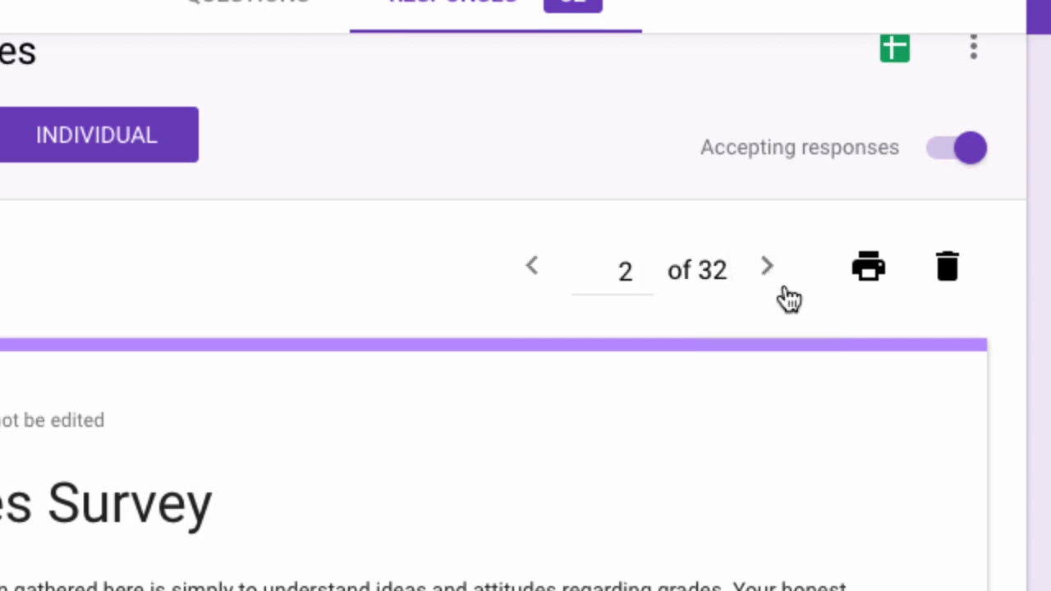
click(640, 275)
key(BackSpace)
text(110)
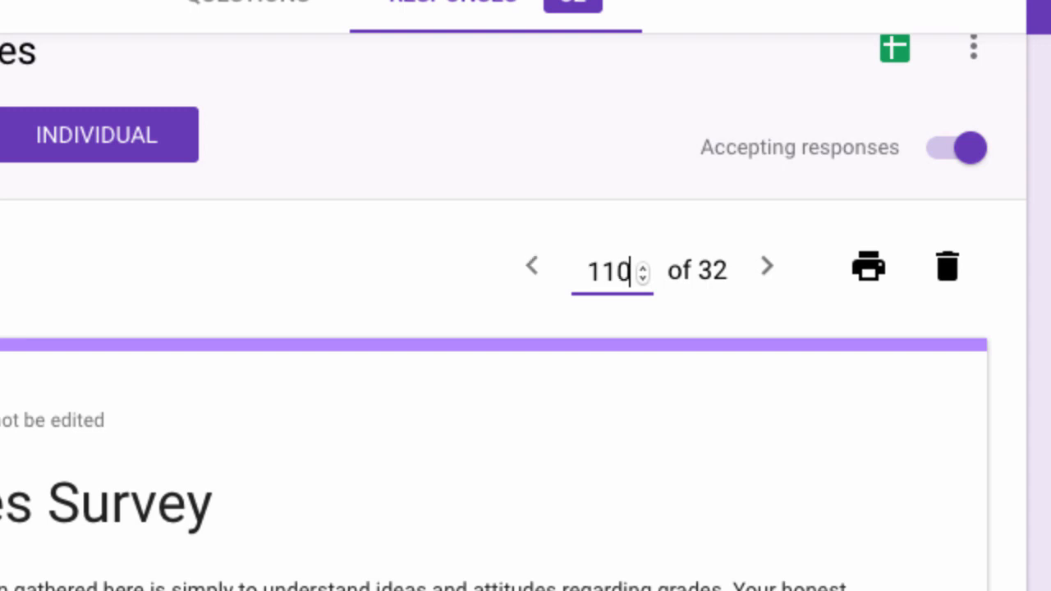
key(BackSpace)
click(734, 297)
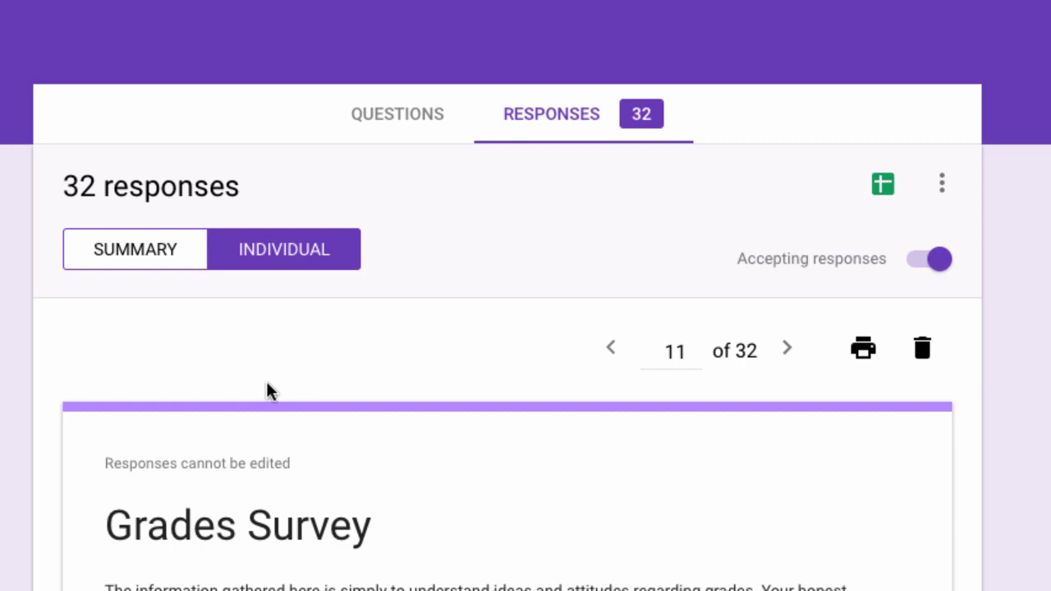
Switch to the summary of all responses and back to the individual view of response 11.
click(134, 263)
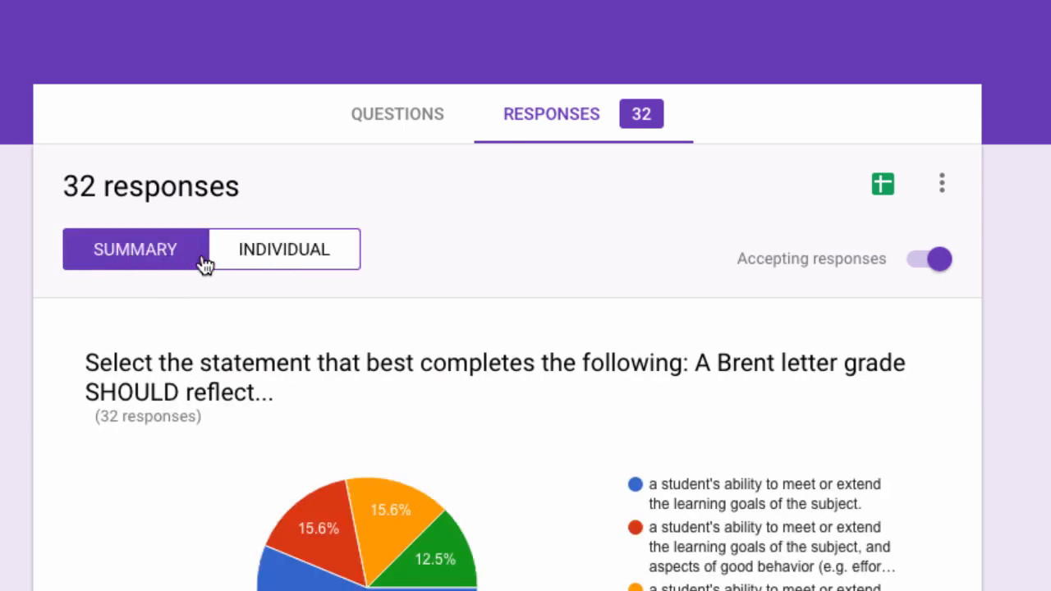
click(284, 265)
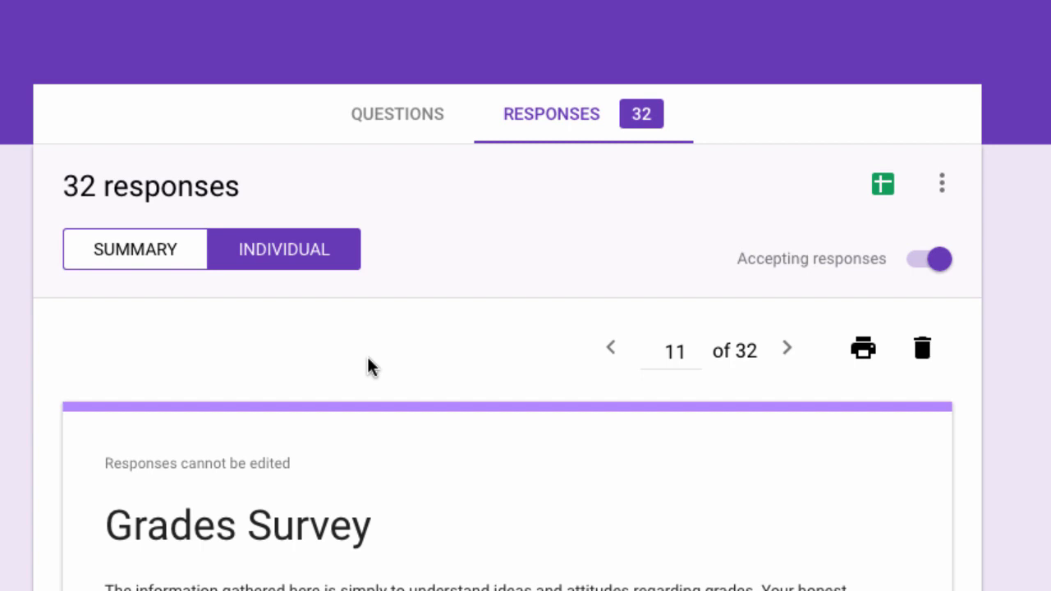
scroll(367, 367, down, 1)
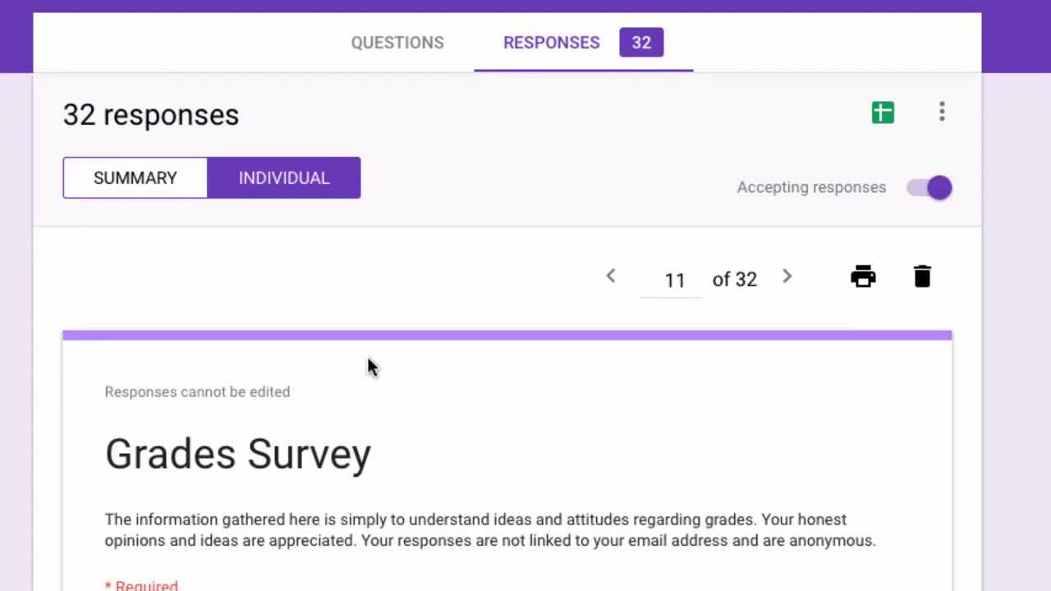
scroll(368, 367, up, 1)
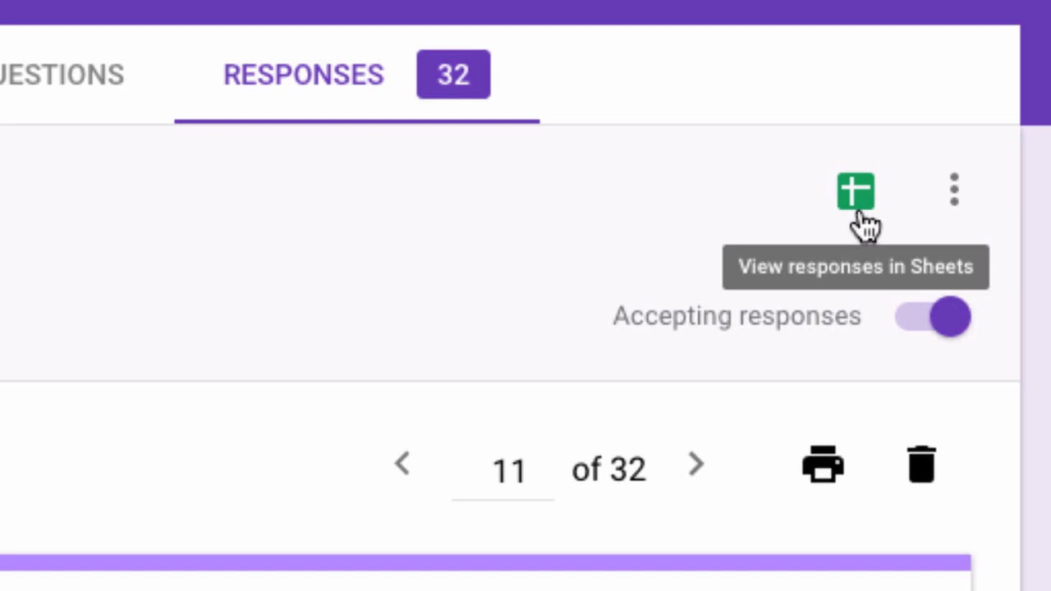
Open the Grades Survey responses in Google Sheets and look through the timestamped response rows.
click(796, 207)
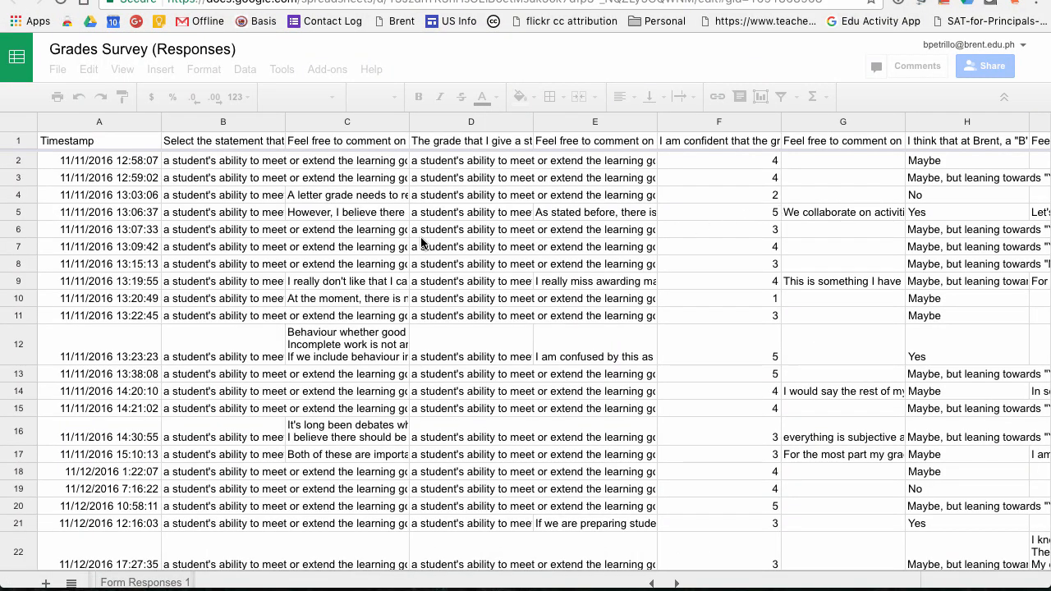
scroll(421, 241, down, 1)
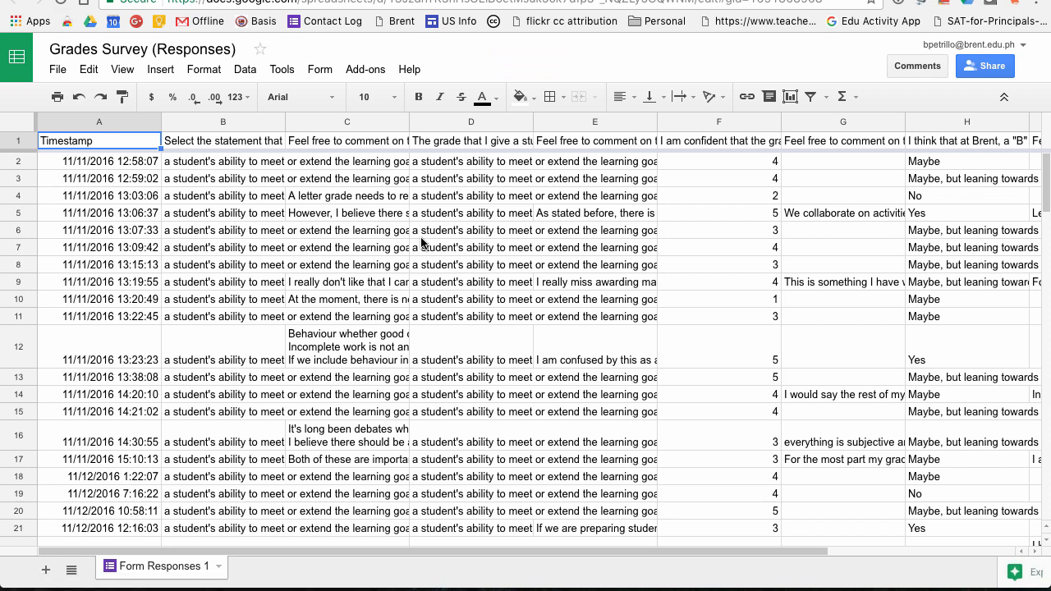
scroll(422, 242, down, 4)
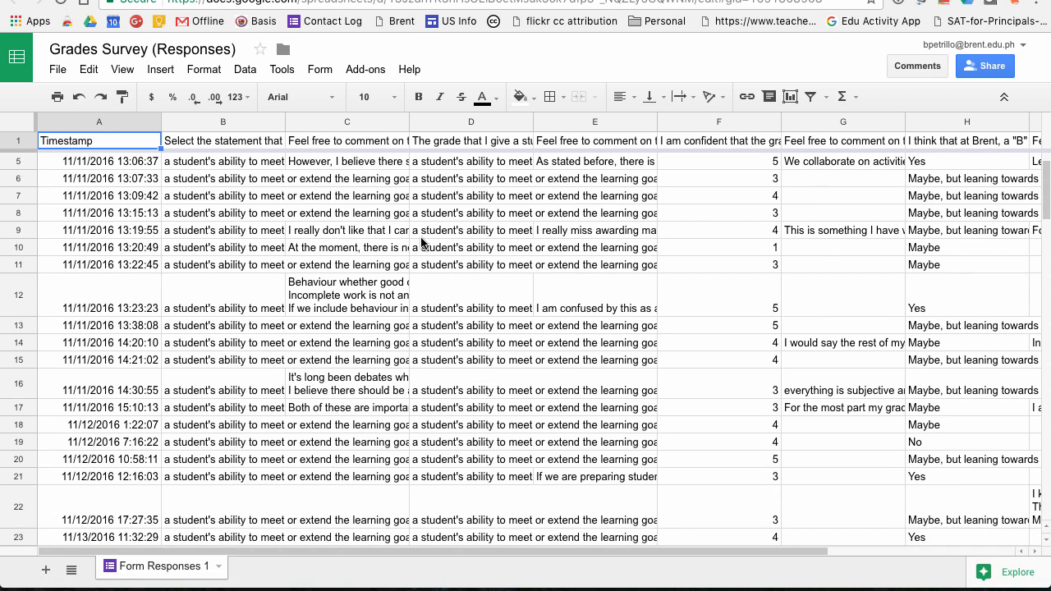
scroll(421, 242, down, 1)
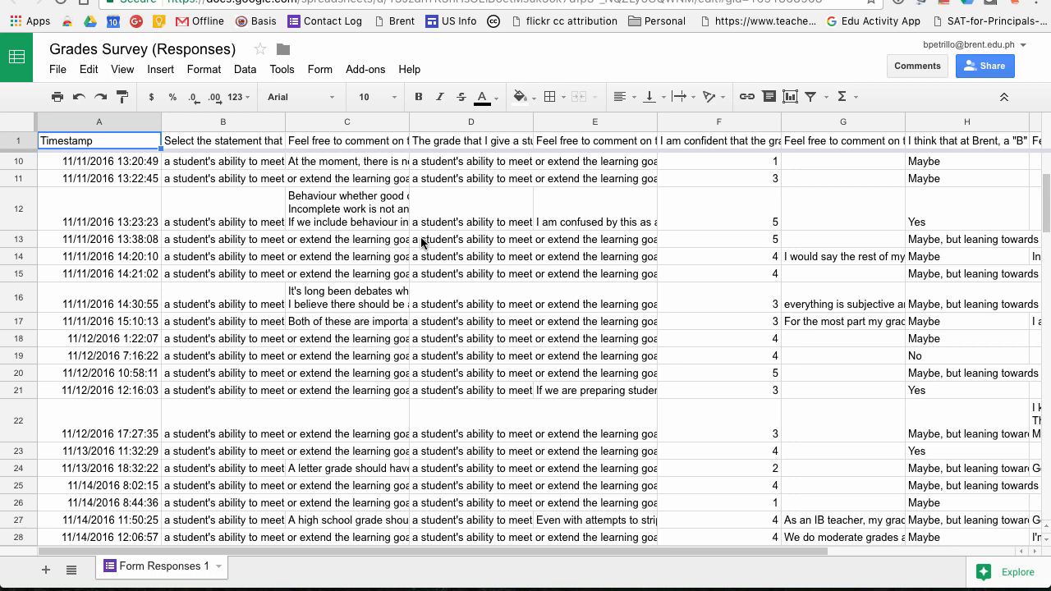
scroll(421, 242, up, 3)
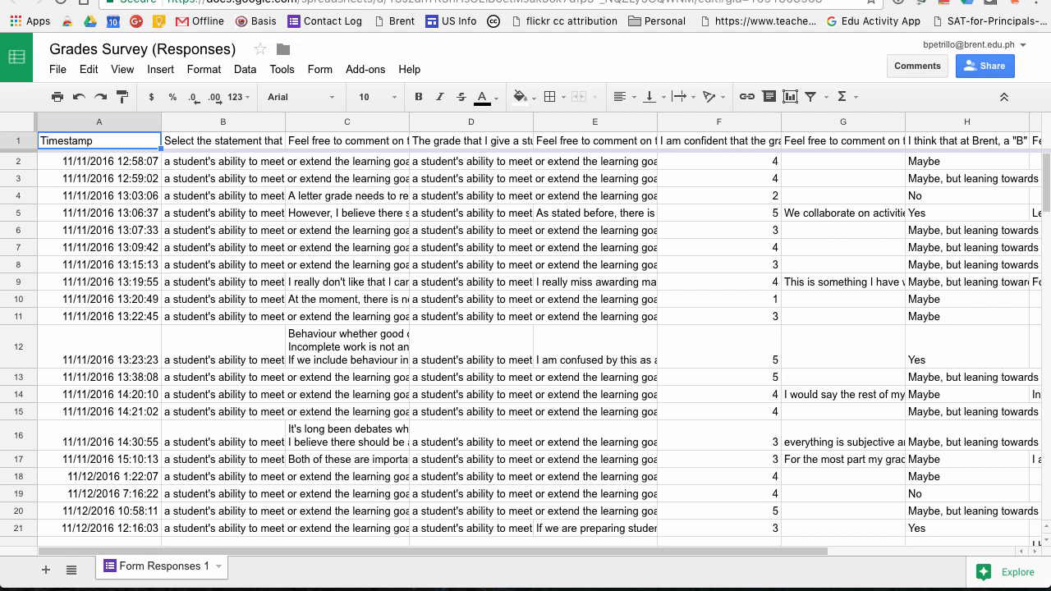
Switch to the Practice form and review the navigation choices after section 1, leaving them without choosing a new one.
click(361, 1)
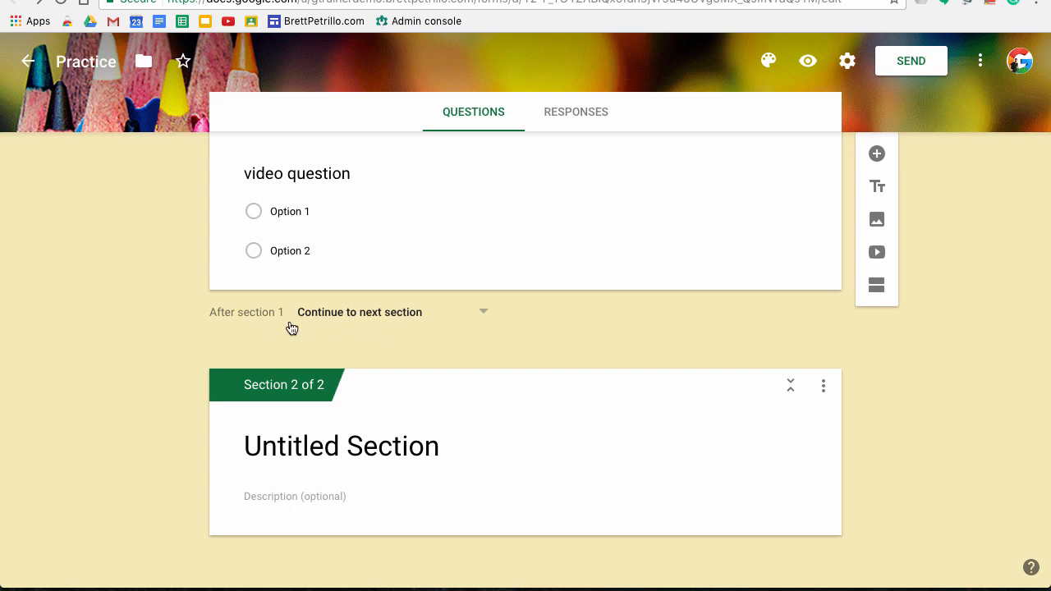
click(488, 312)
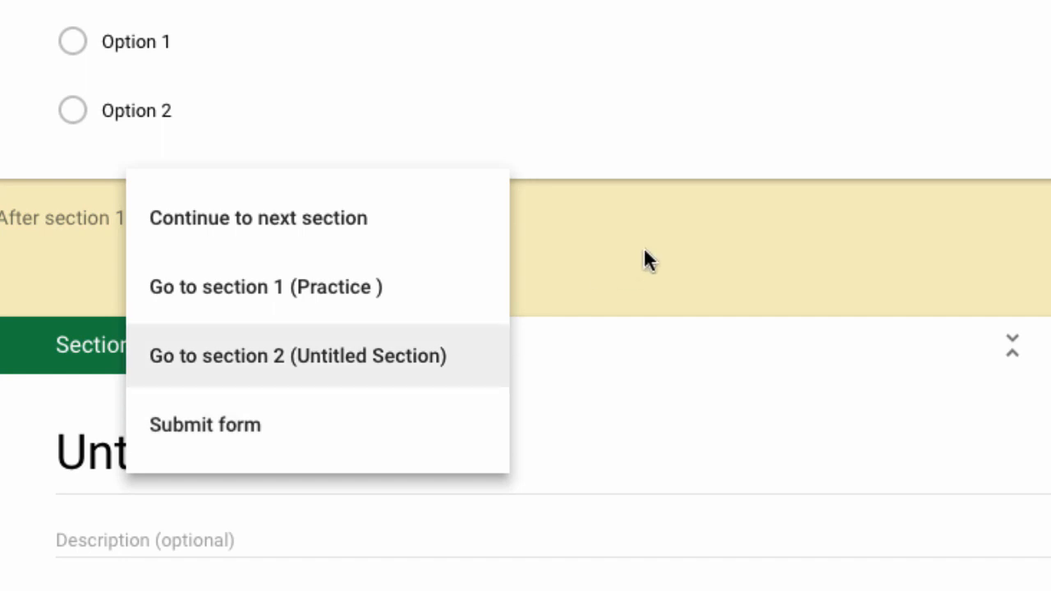
click(611, 276)
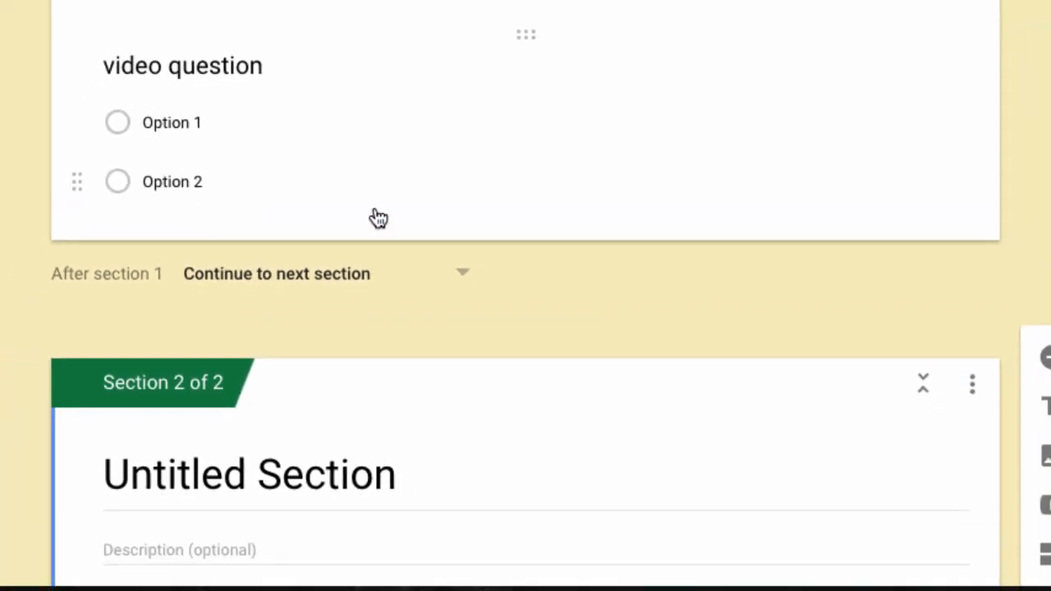
Enable "Go to section based on answer" for the multiple-choice question "video question" in section 1.
scroll(376, 217, up, 1)
click(566, 159)
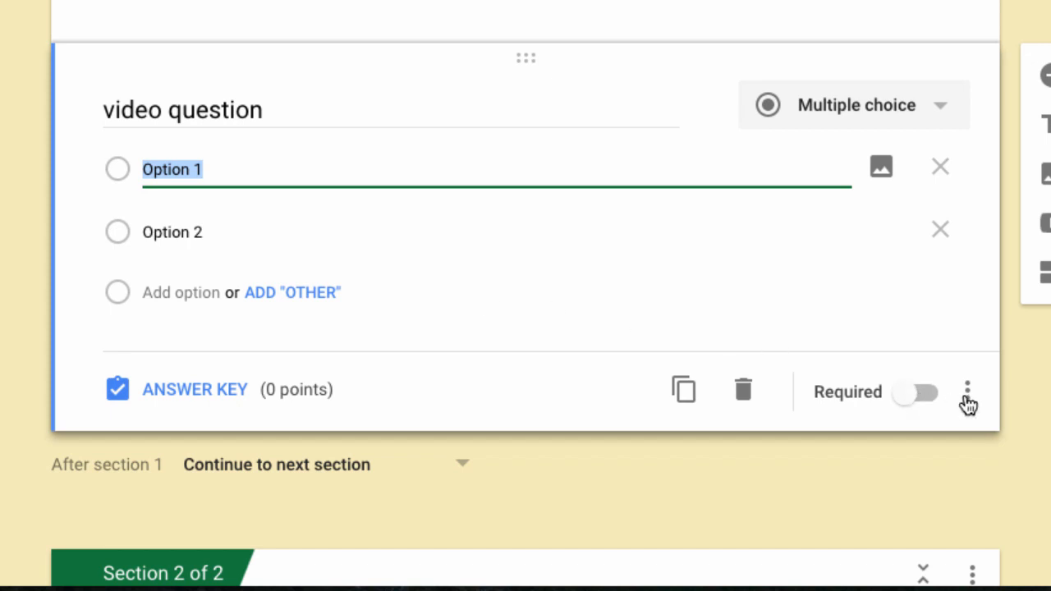
click(969, 398)
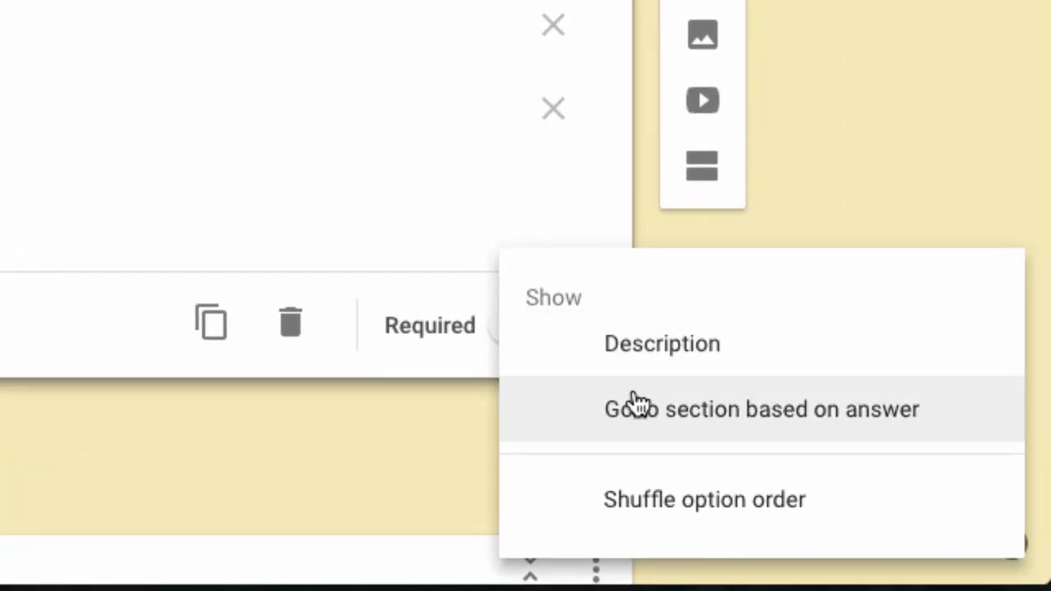
click(794, 438)
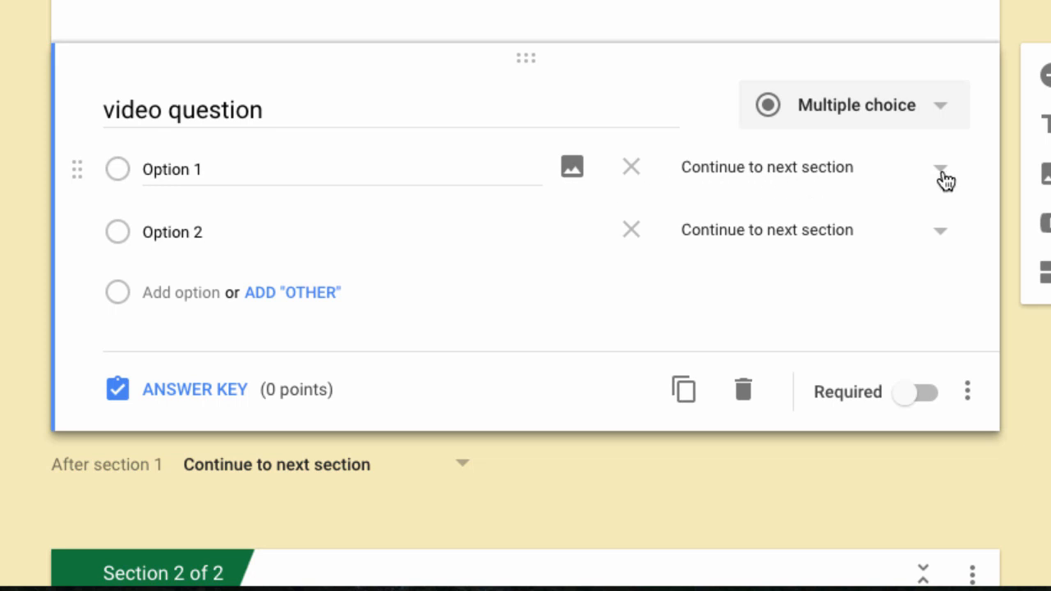
Route Option 1 of the video question to section 2 (Untitled Section) and Option 2 to section 1 (Practice).
click(944, 180)
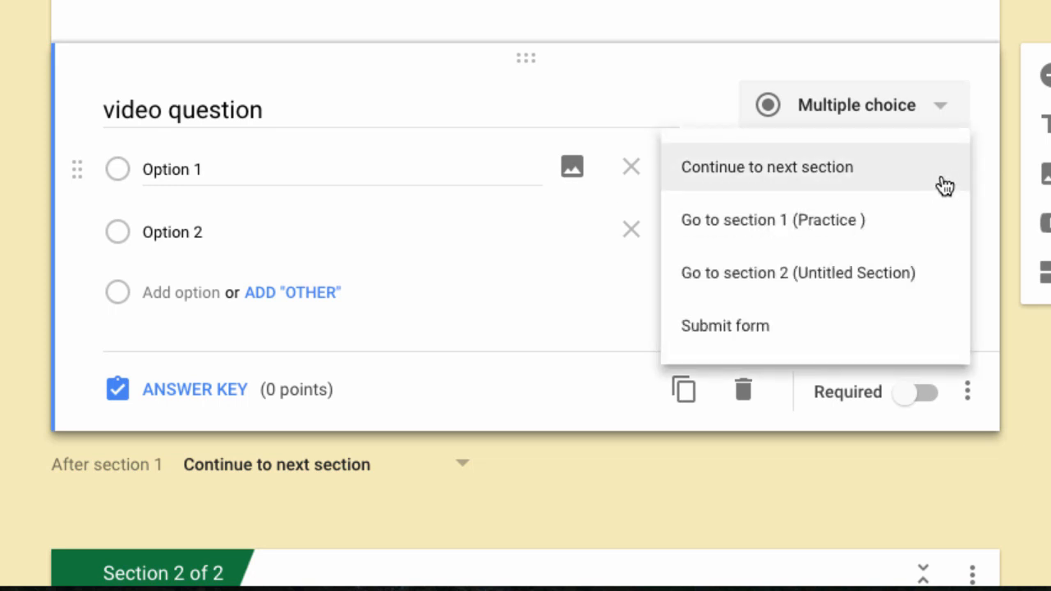
click(839, 276)
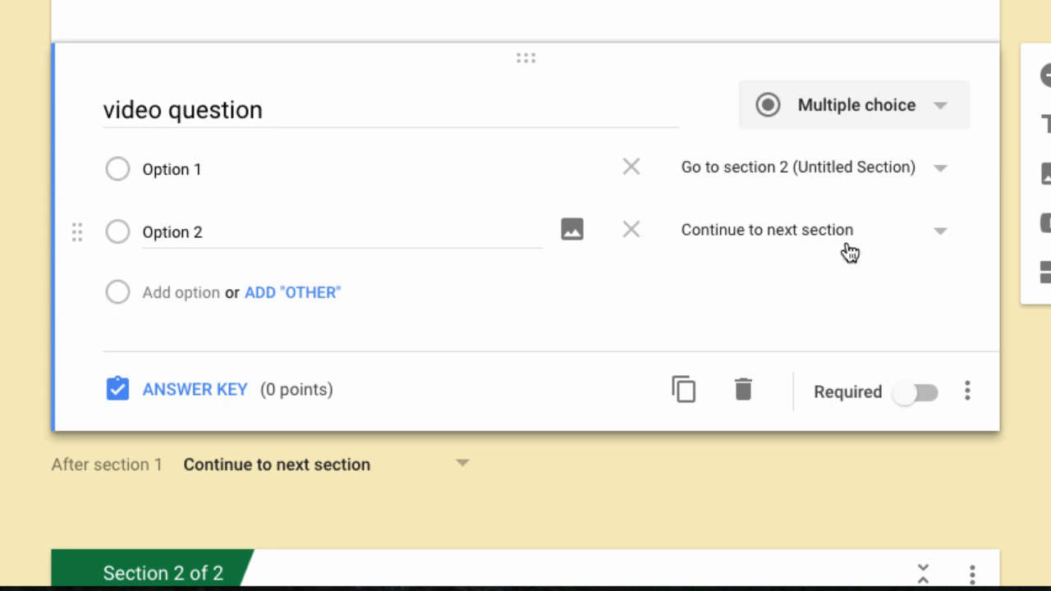
click(939, 240)
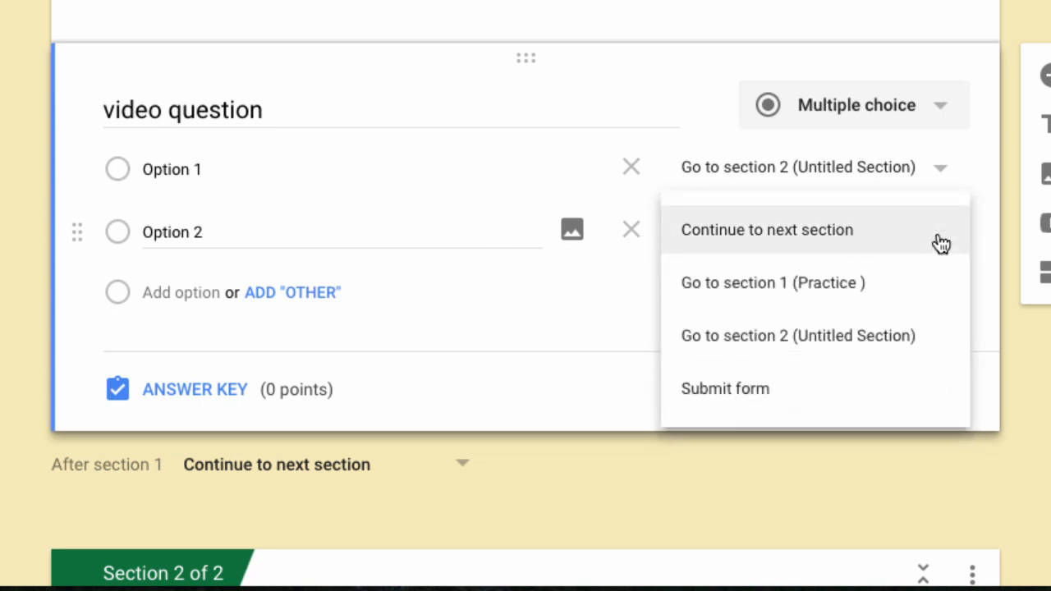
click(854, 292)
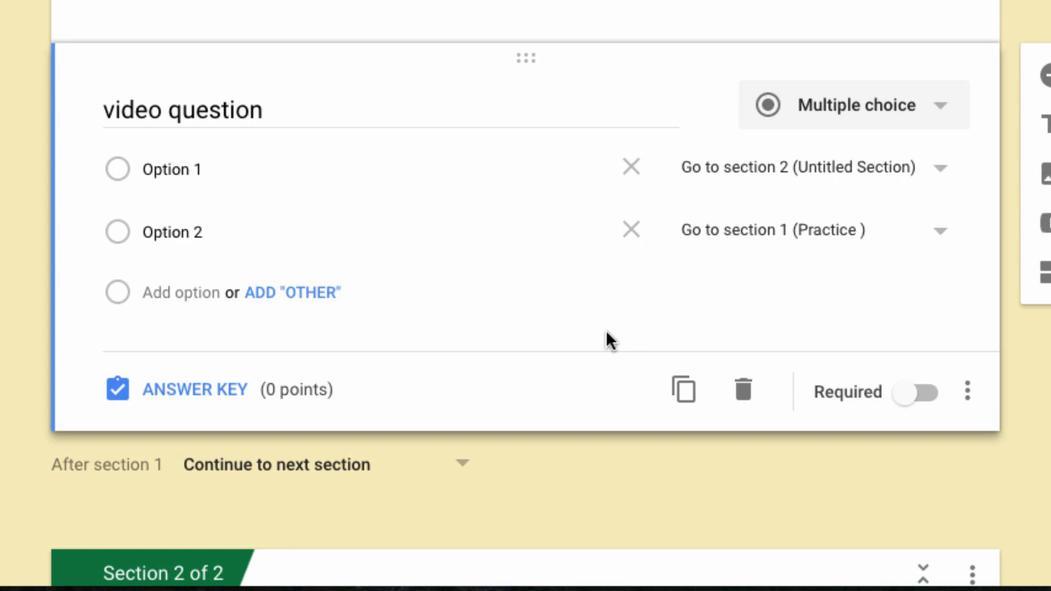
Review the video question's answer-based routing, the after-section-1 setting and the Untitled Section in section 2.
scroll(608, 341, down, 1)
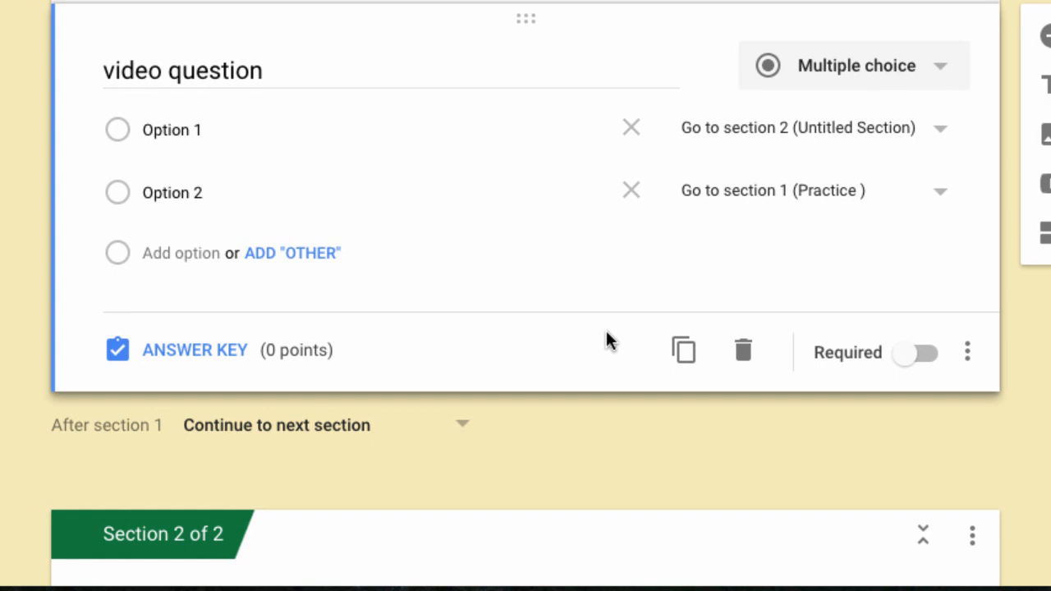
scroll(609, 340, down, 2)
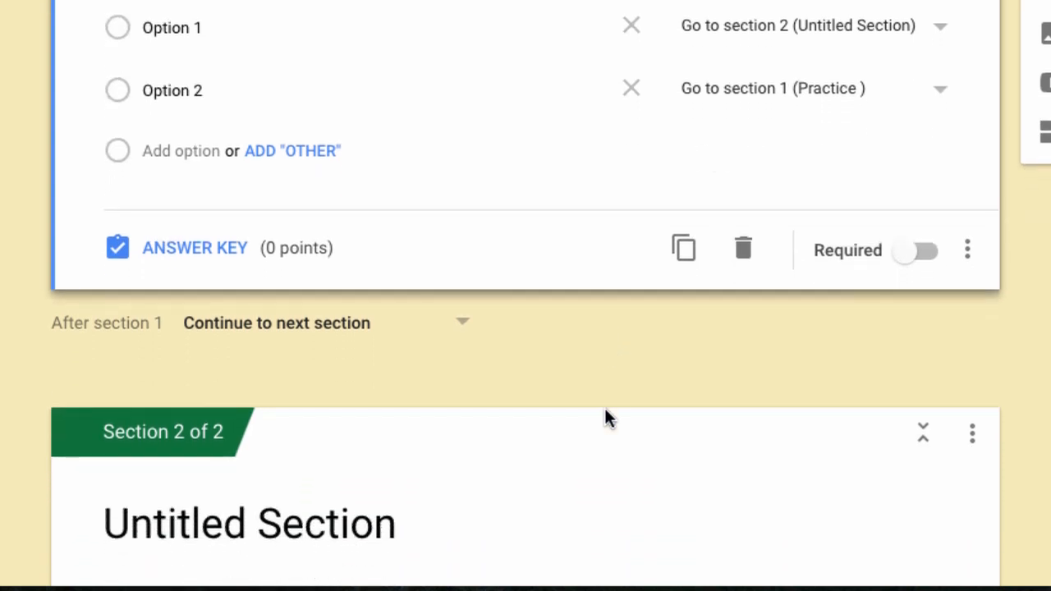
scroll(605, 415, down, 1)
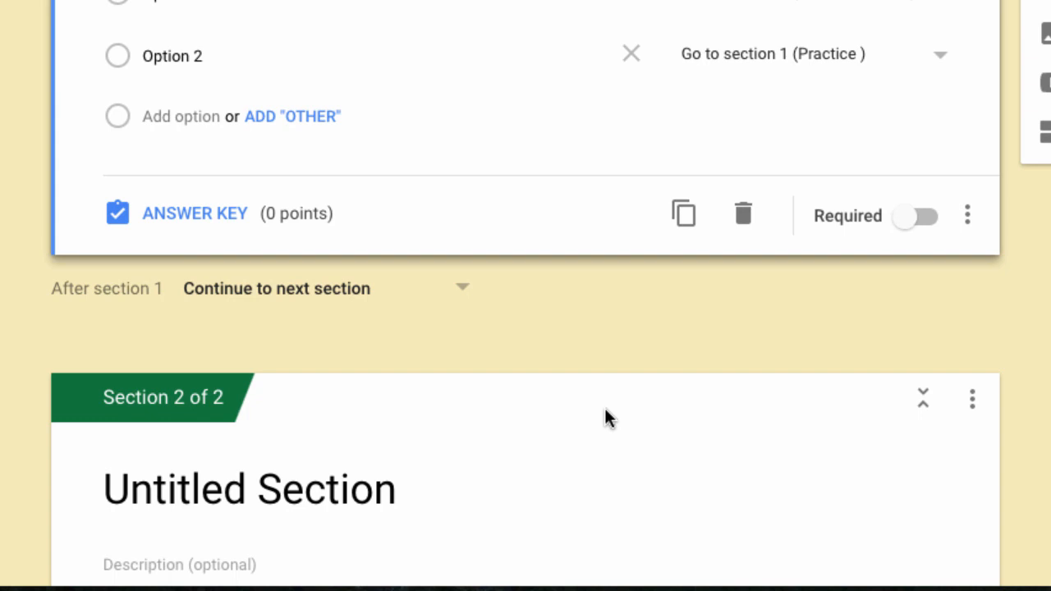
scroll(605, 410, down, 2)
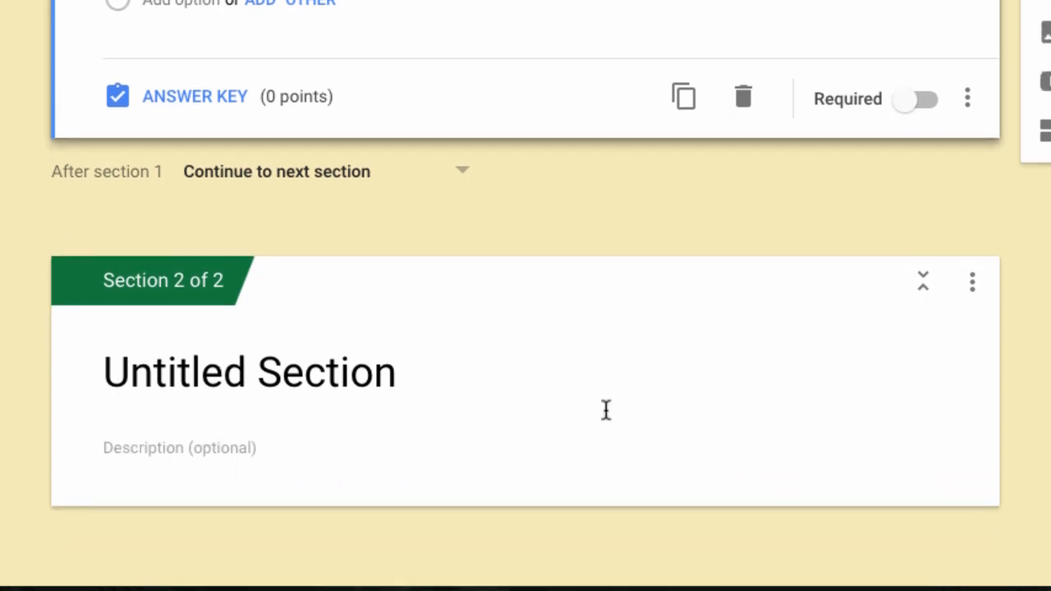
scroll(606, 429, up, 5)
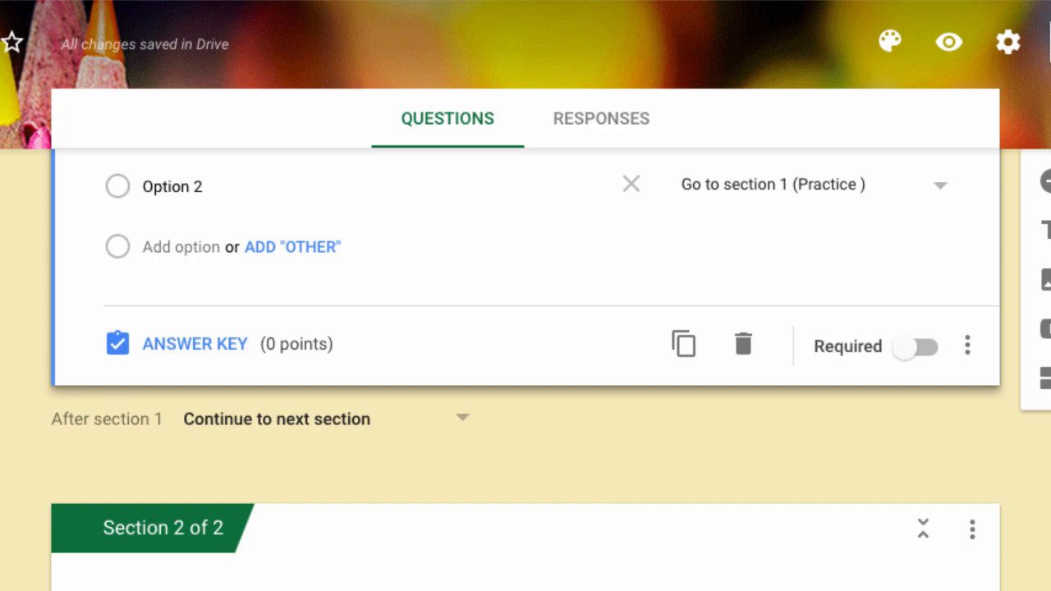
scroll(525, 344, up, 2)
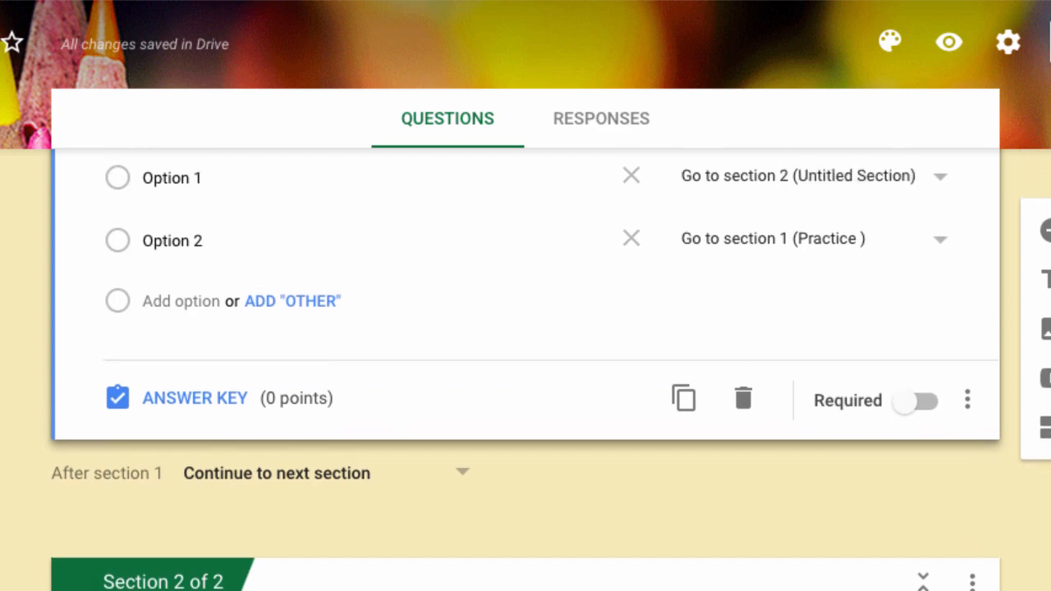
scroll(526, 344, down, 1)
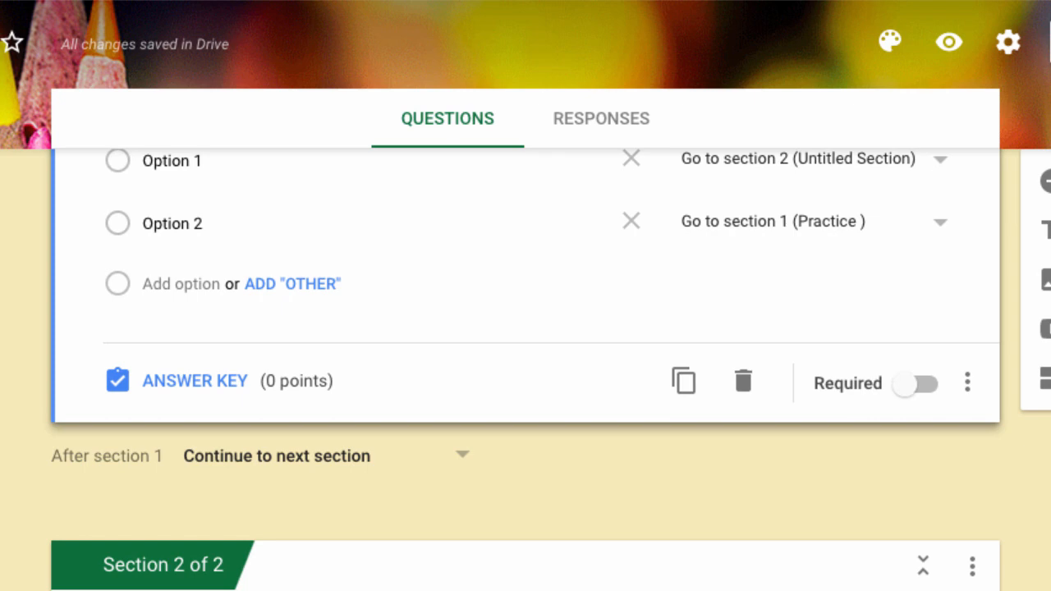
scroll(525, 328, up, 2)
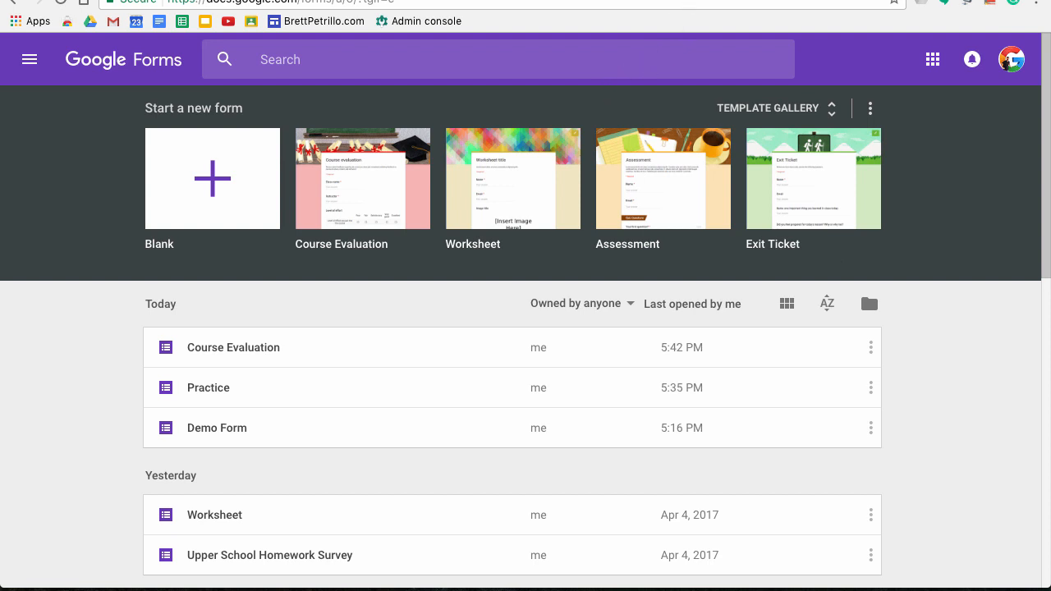
Switch to the live Course evaluation form and look through its rating grids, open questions and final multiple-choice question.
click(459, 0)
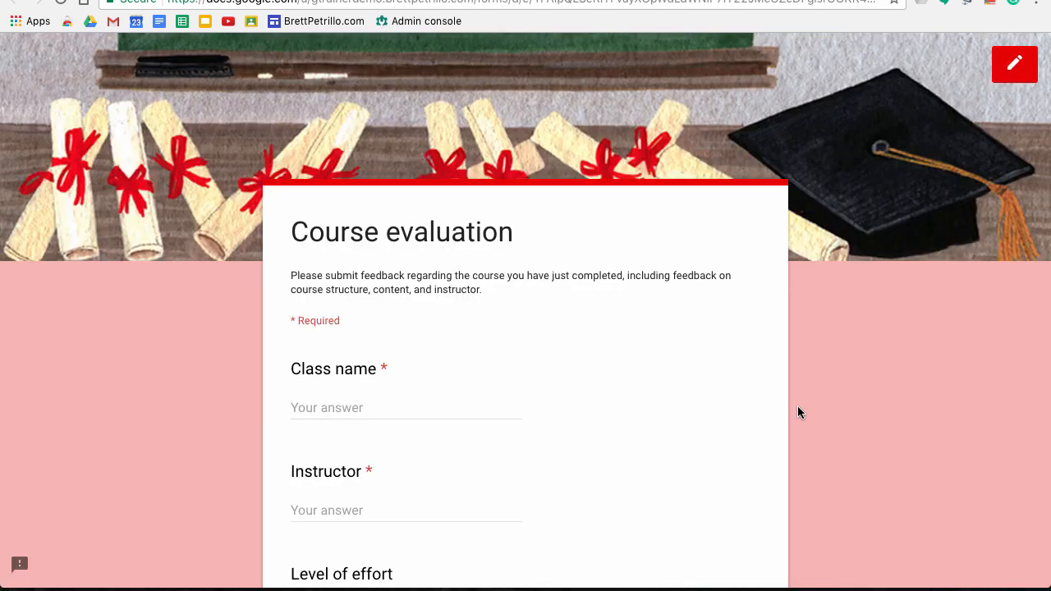
scroll(798, 407, down, 3)
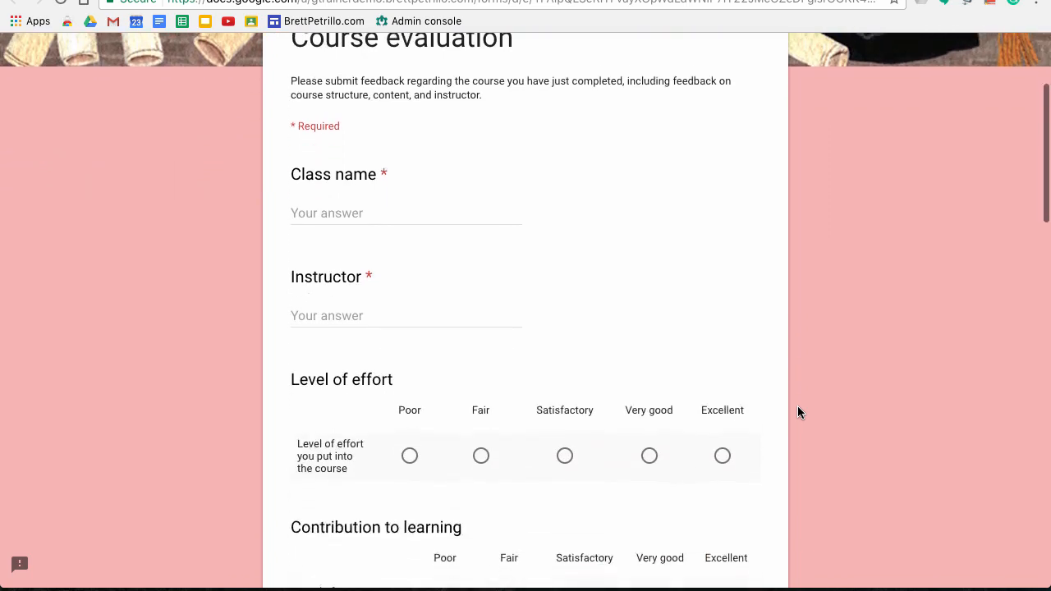
scroll(797, 406, down, 5)
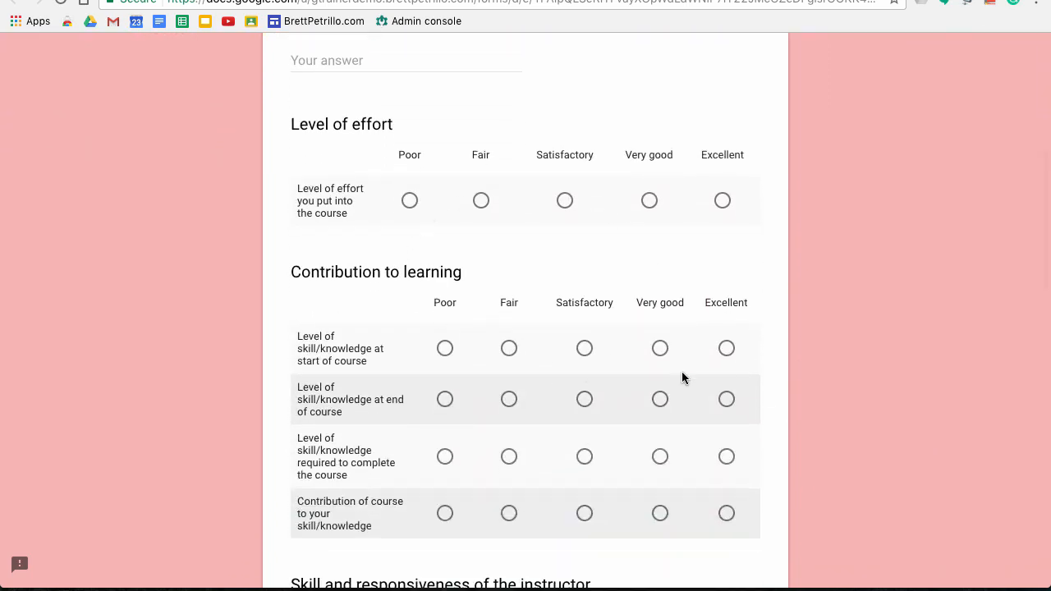
scroll(799, 332, down, 1)
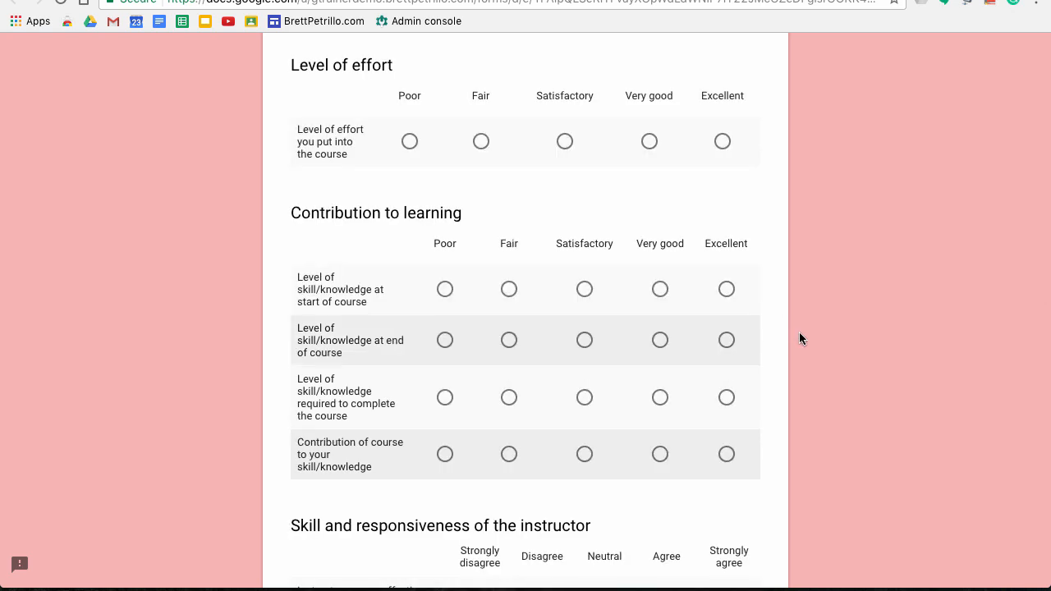
scroll(798, 332, up, 1)
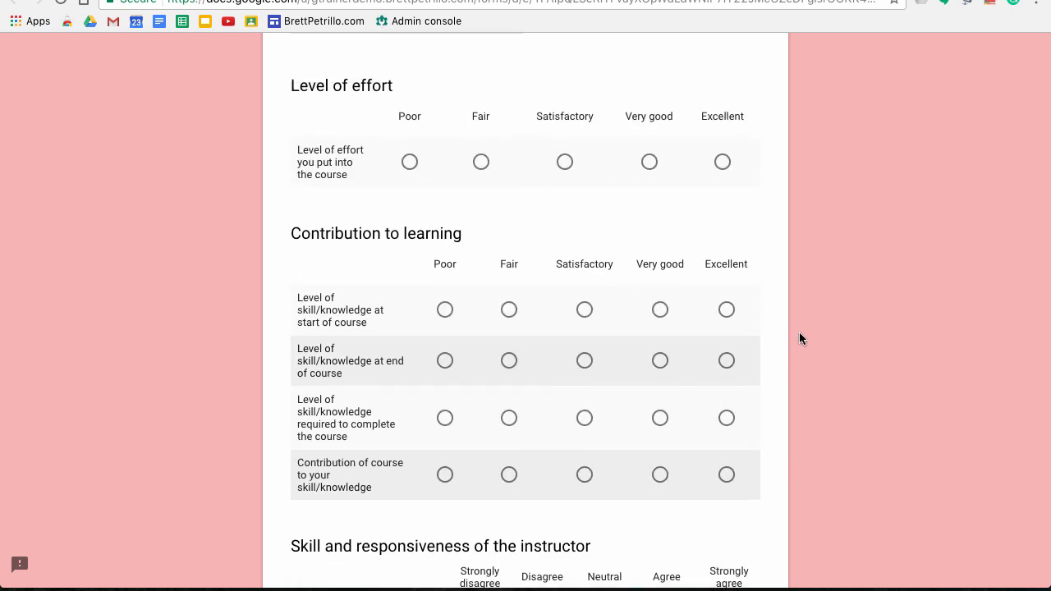
scroll(800, 339, down, 5)
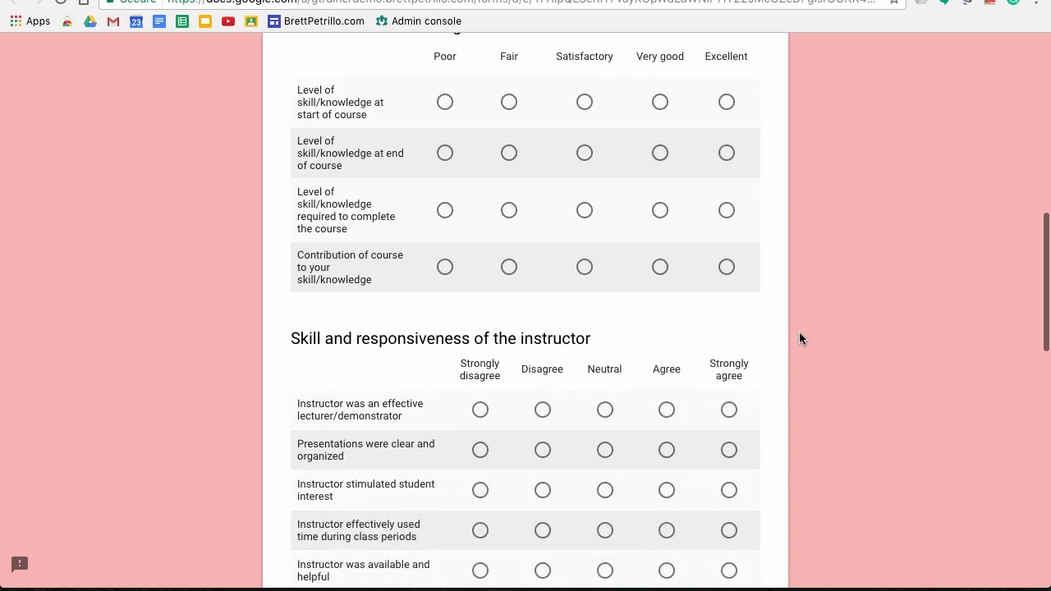
scroll(800, 338, down, 10)
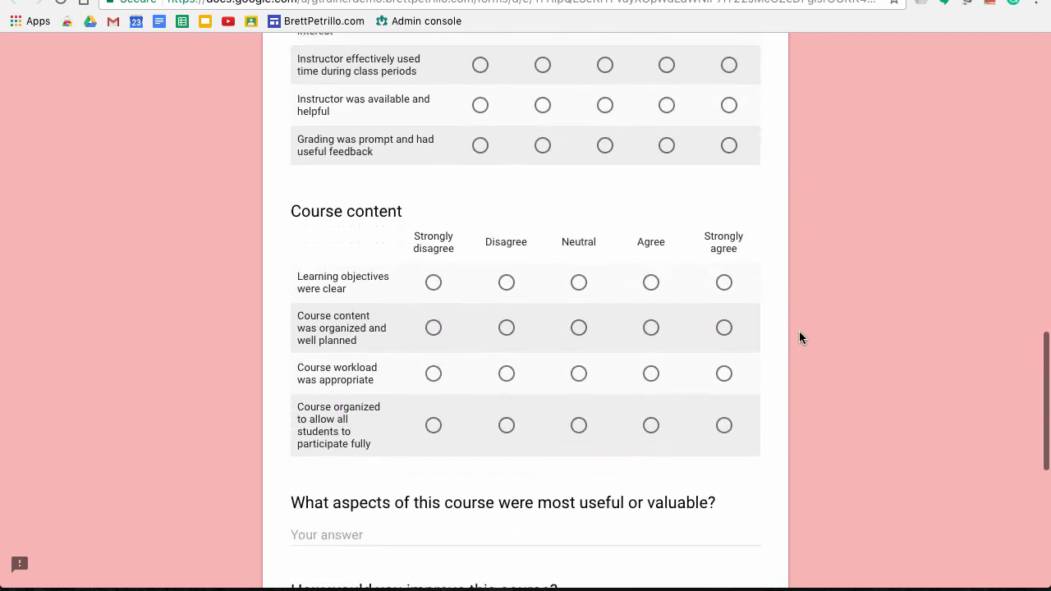
scroll(801, 339, down, 7)
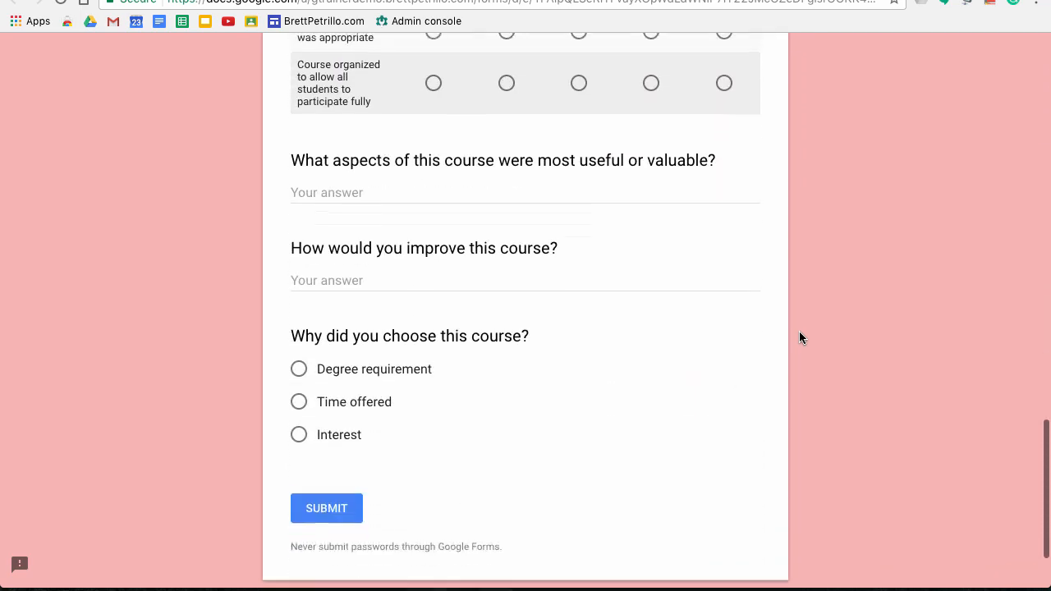
scroll(800, 338, down, 2)
scroll(800, 338, up, 6)
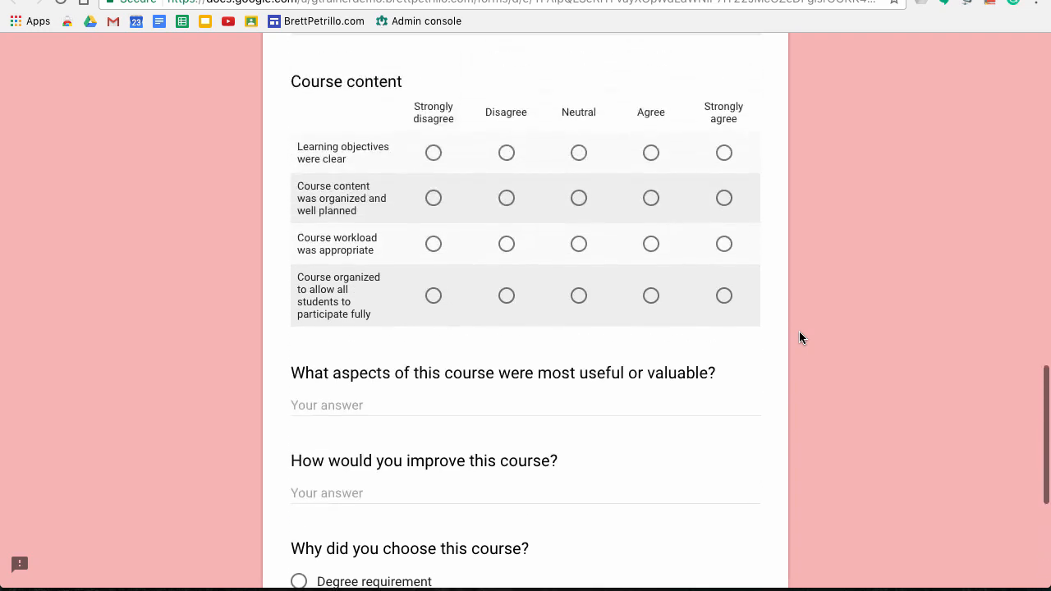
scroll(800, 338, up, 10)
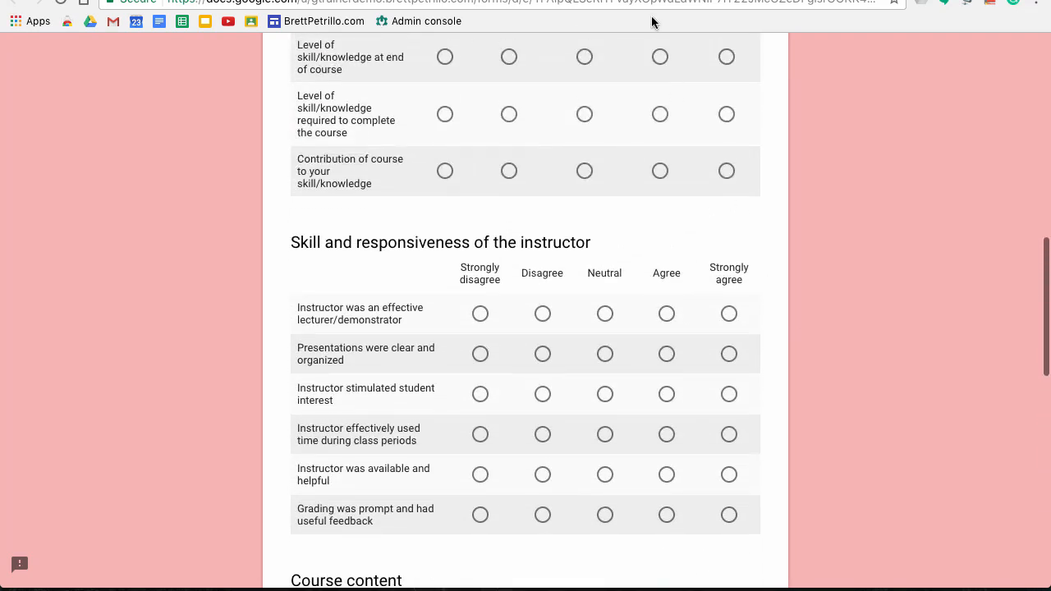
Switch to the live Worksheet form and examine its image placeholder, reading passage and topic questions.
click(616, 0)
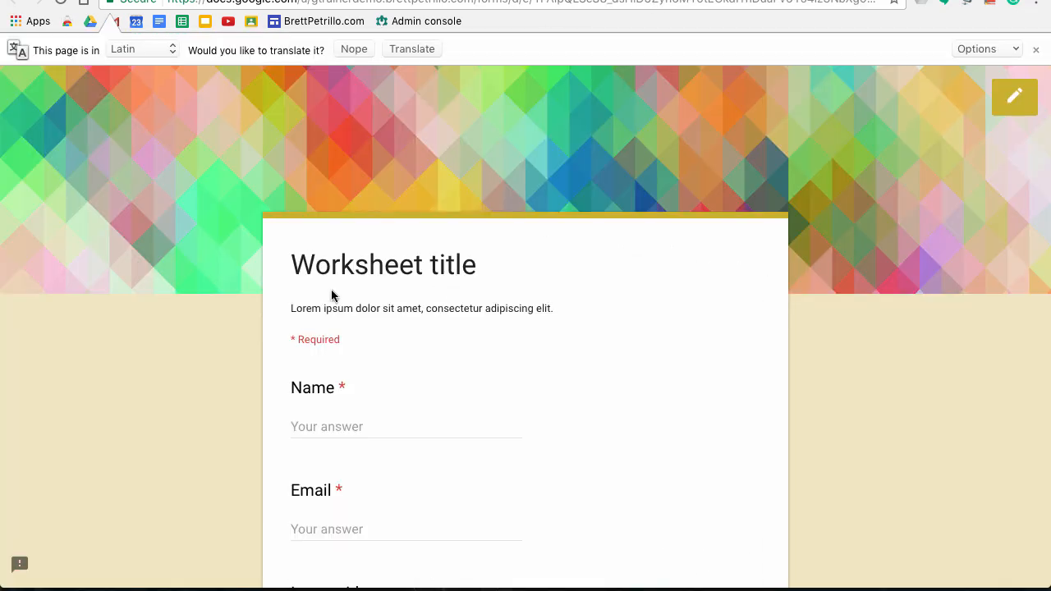
scroll(237, 375, down, 5)
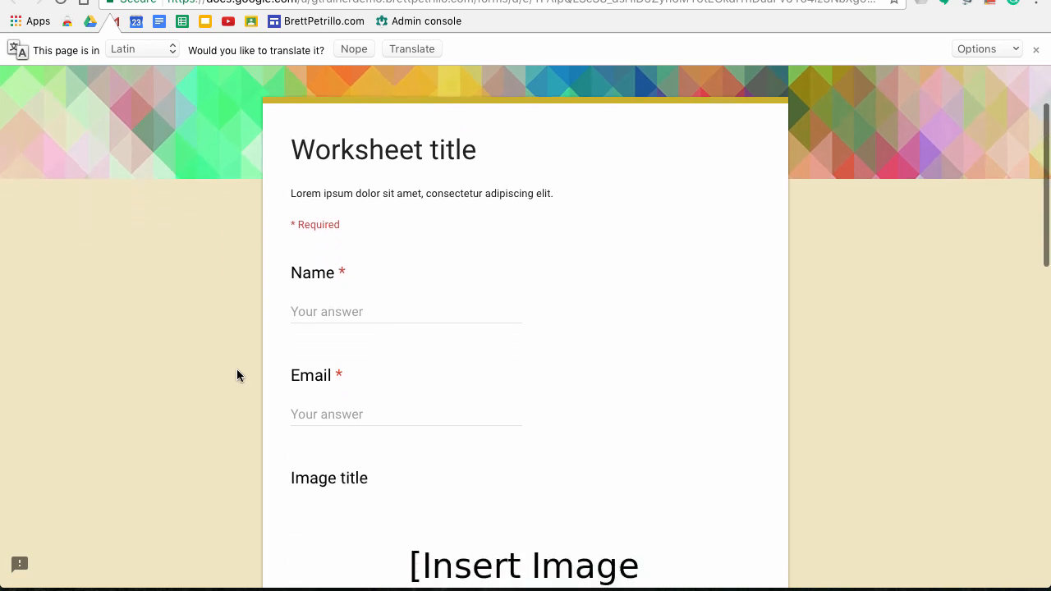
scroll(236, 376, down, 4)
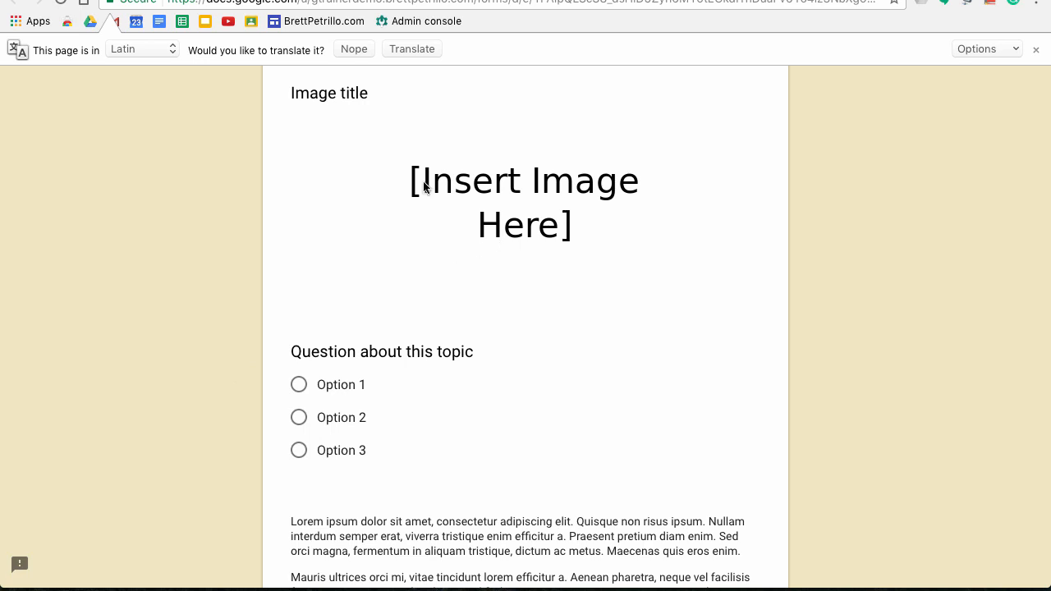
scroll(578, 227, down, 3)
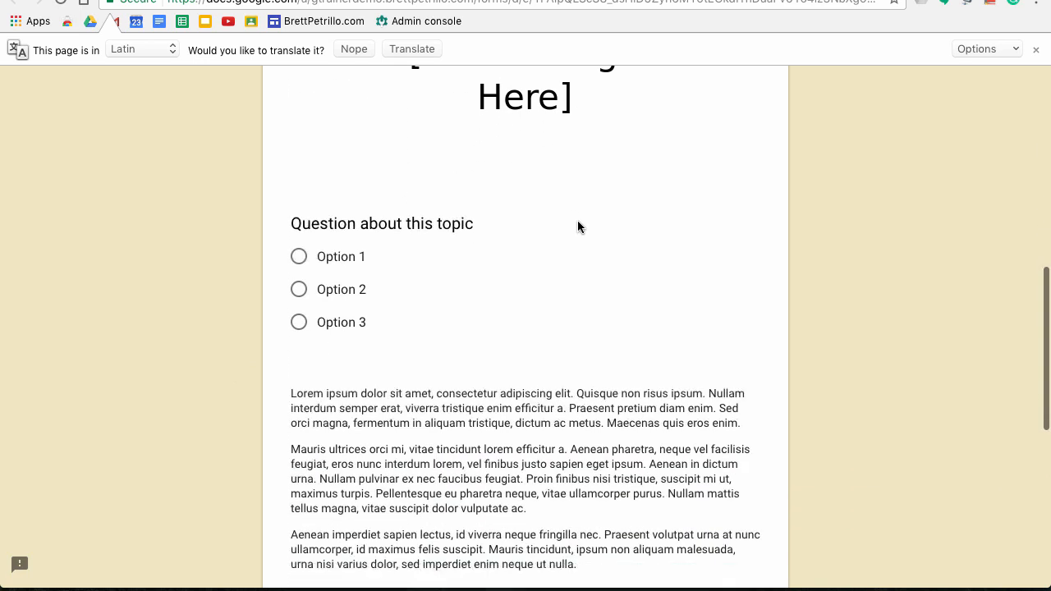
scroll(578, 227, down, 4)
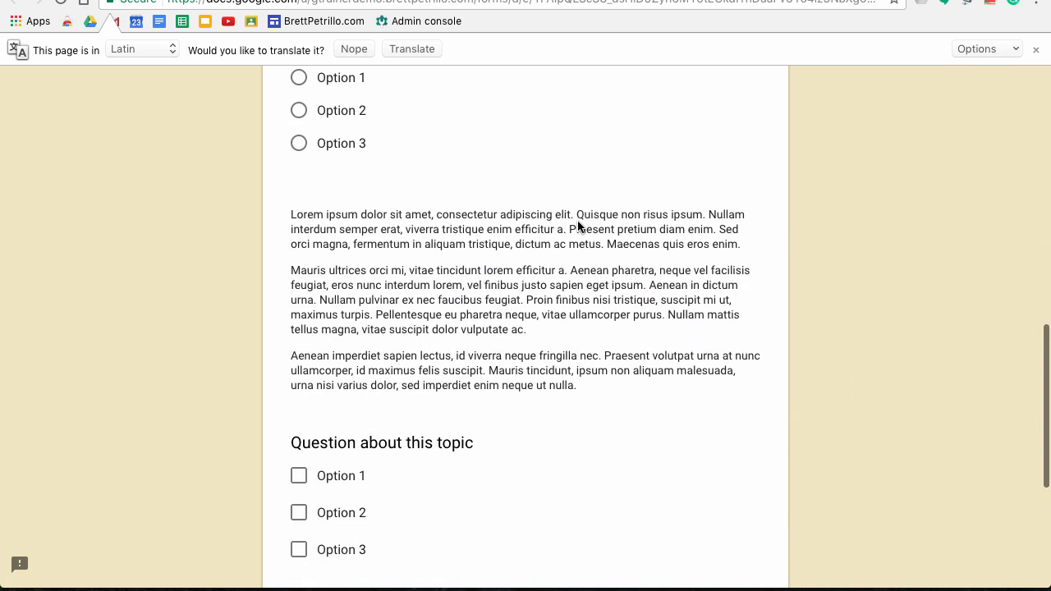
scroll(463, 345, down, 2)
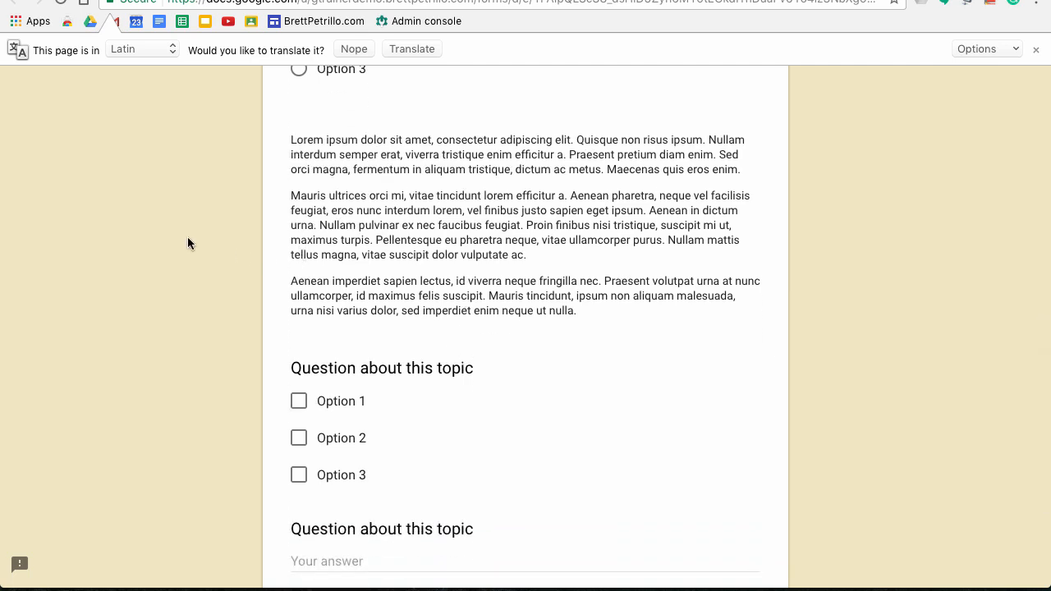
scroll(215, 344, down, 5)
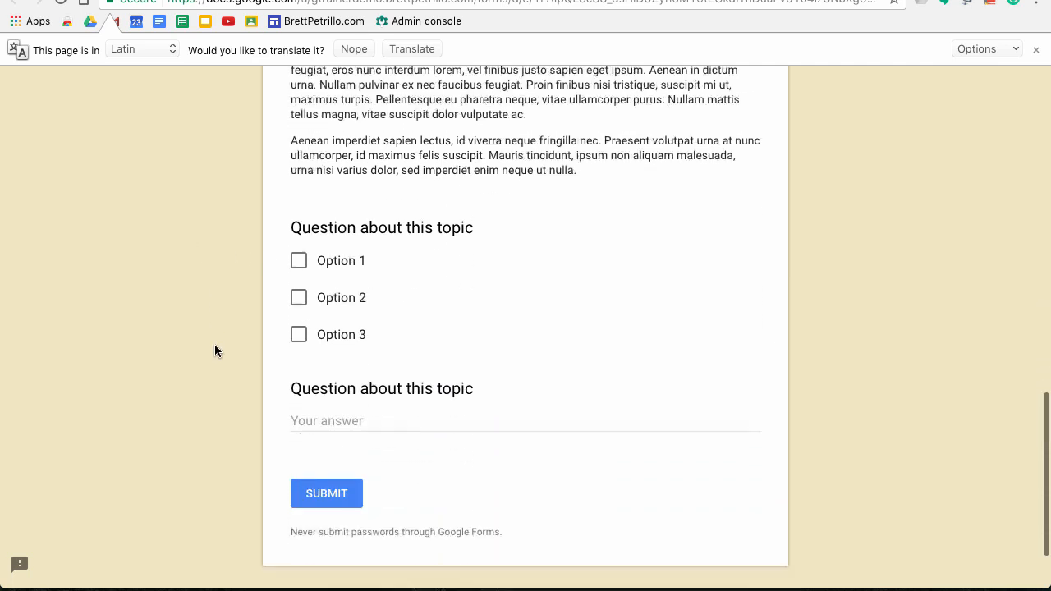
scroll(215, 345, up, 3)
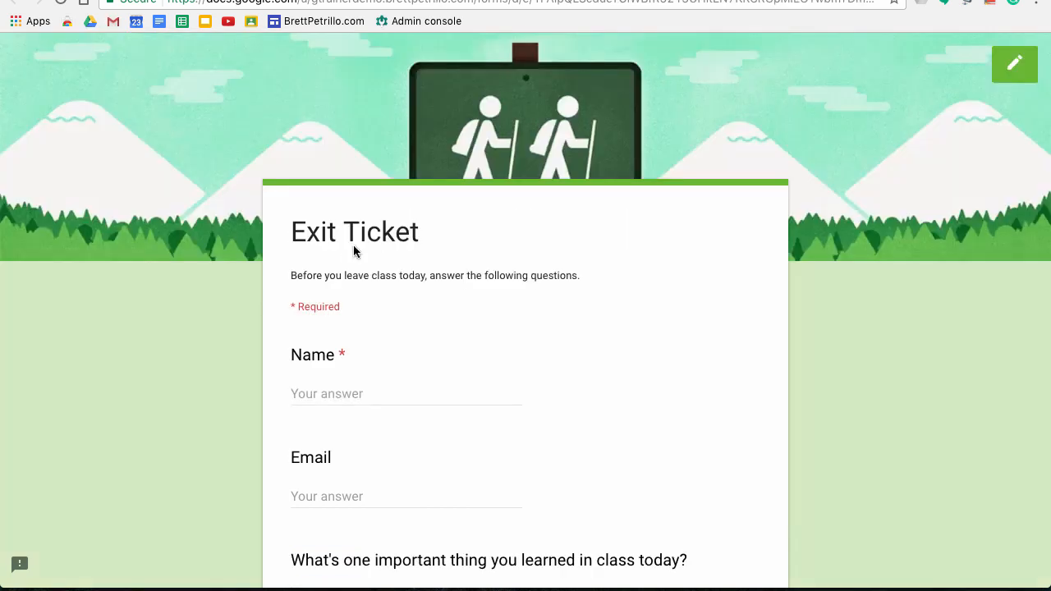
Look through the live Exit Ticket form's name, email and class reflection questions.
scroll(213, 394, down, 5)
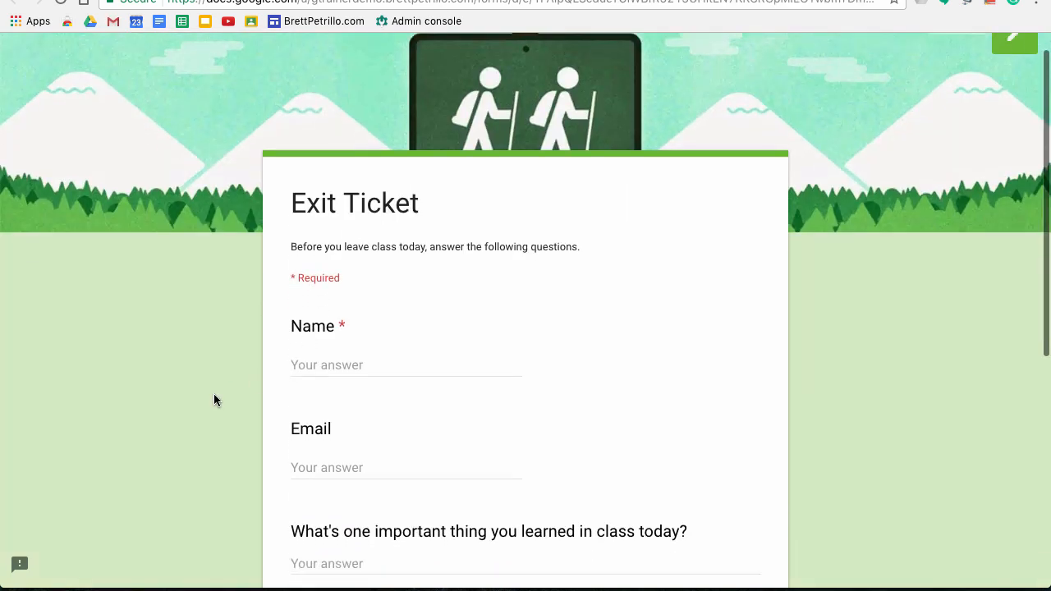
scroll(213, 394, down, 1)
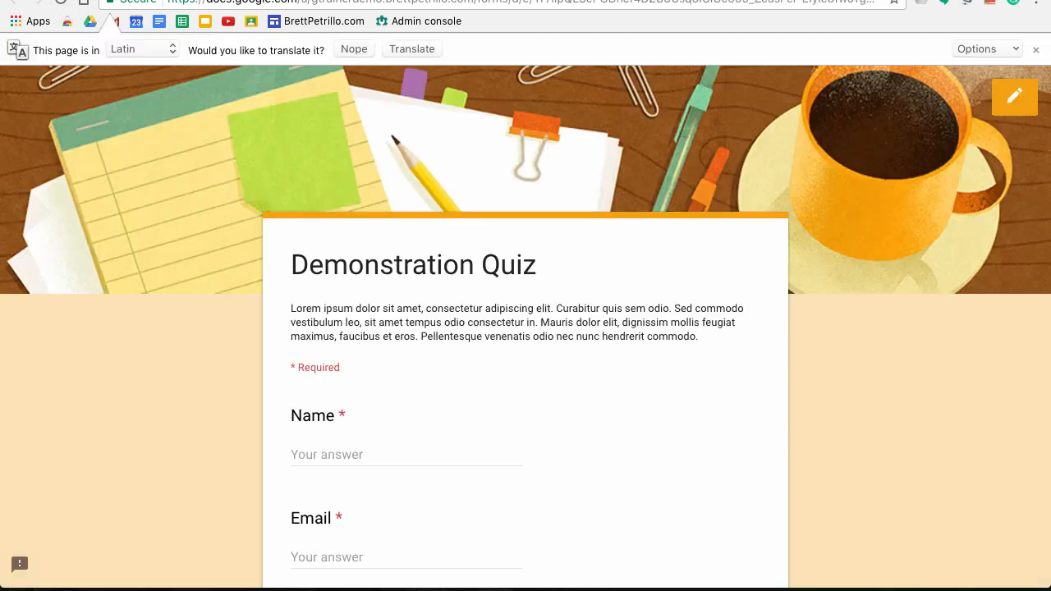
Look through the live Demonstration Quiz from its name and email fields to the text-based fourth question, returning to its title.
scroll(171, 427, down, 5)
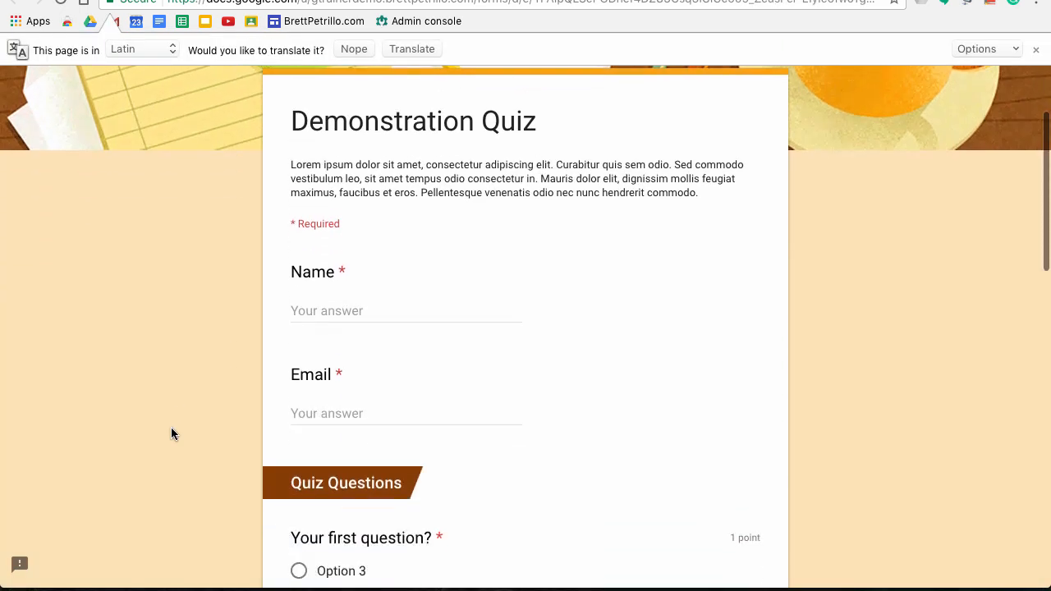
scroll(171, 429, down, 6)
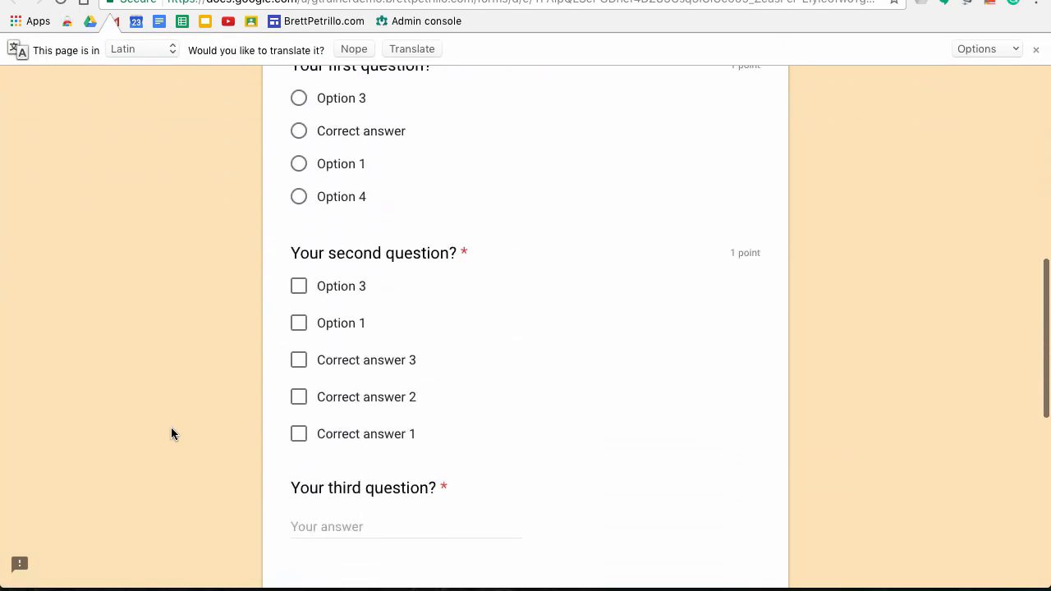
scroll(171, 434, down, 2)
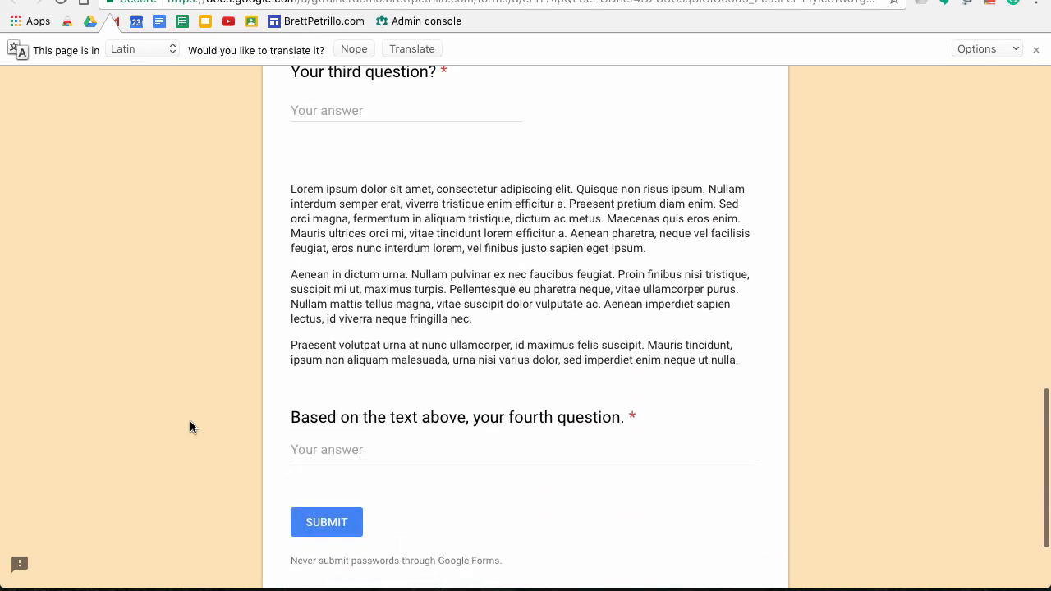
scroll(206, 371, down, 2)
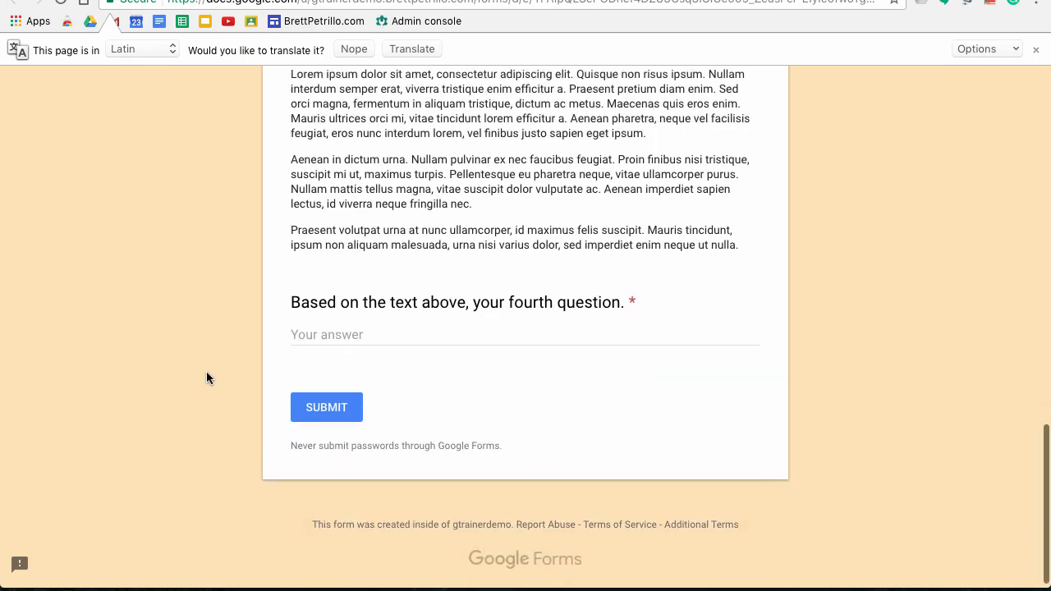
scroll(206, 371, up, 8)
scroll(206, 377, up, 4)
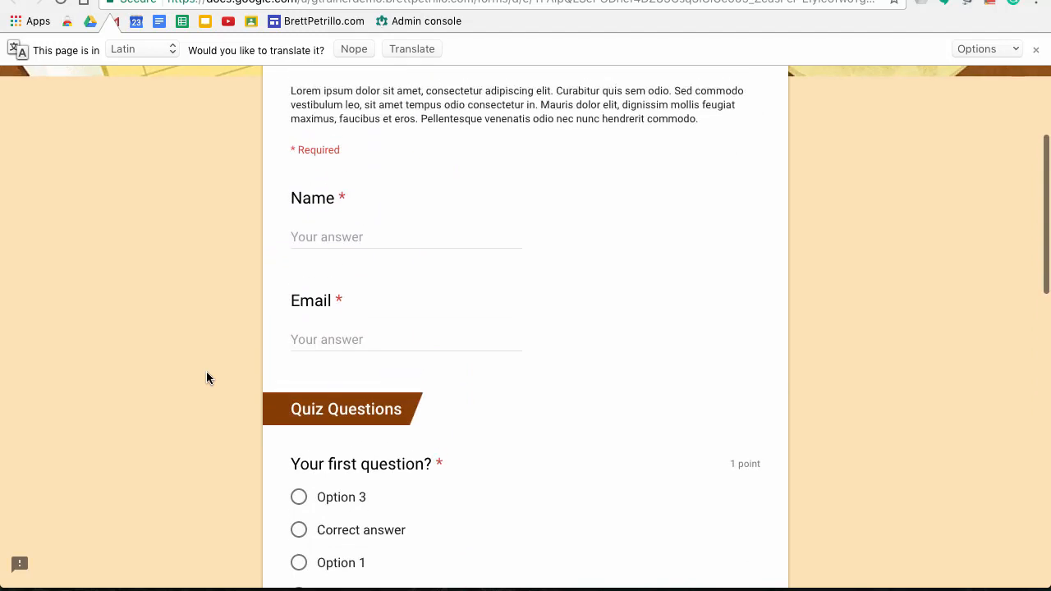
scroll(206, 374, up, 3)
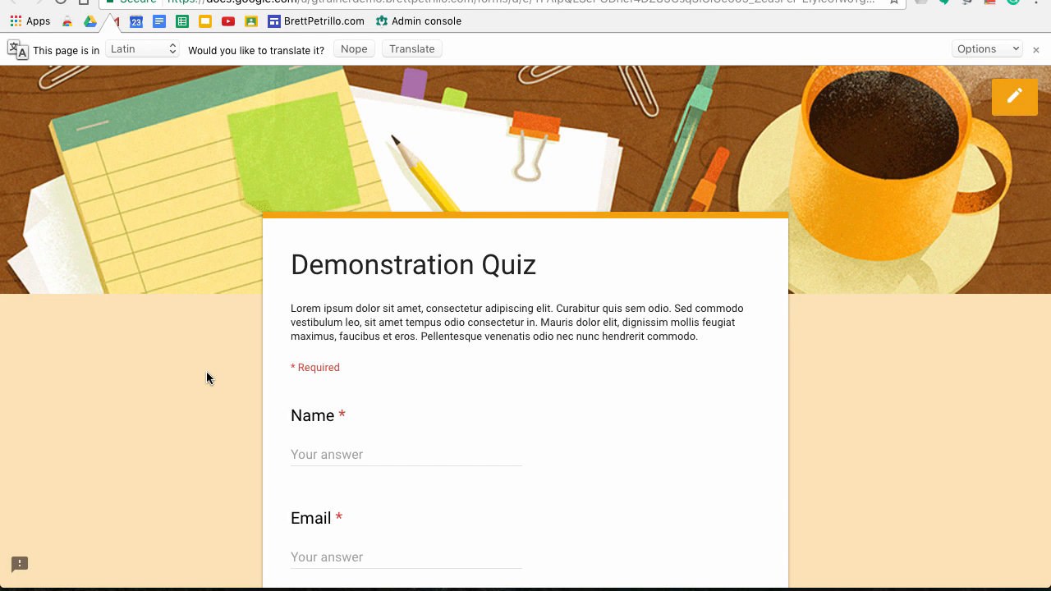
scroll(206, 377, down, 1)
scroll(206, 377, down, 3)
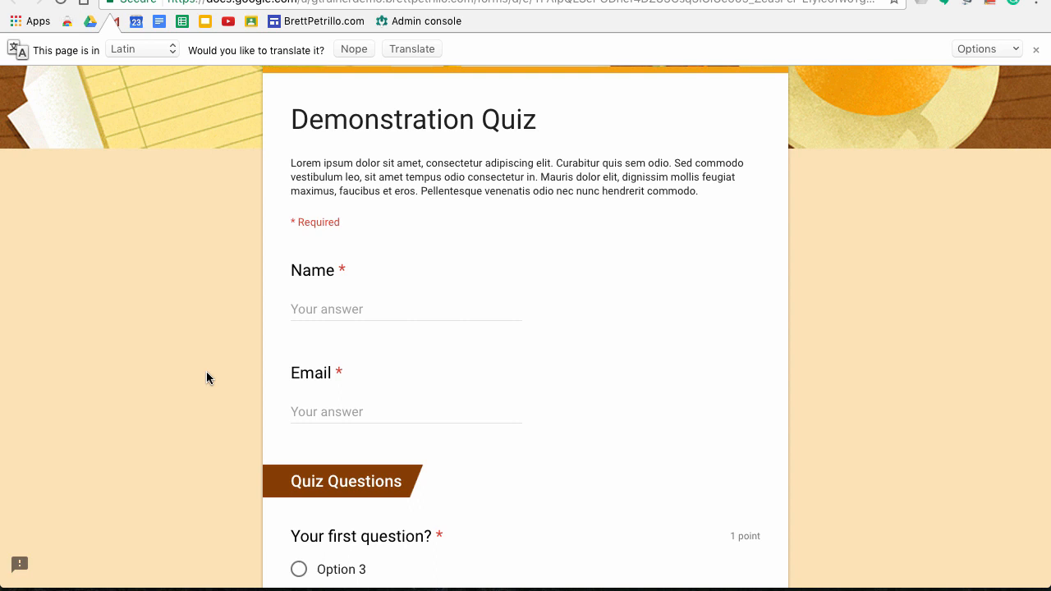
scroll(206, 377, up, 1)
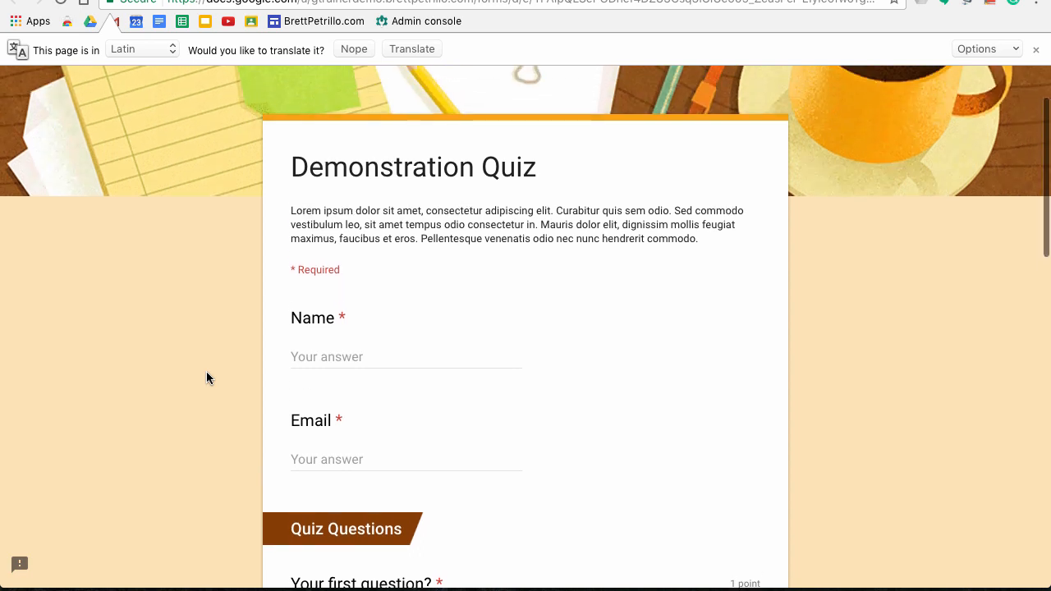
scroll(206, 378, down, 1)
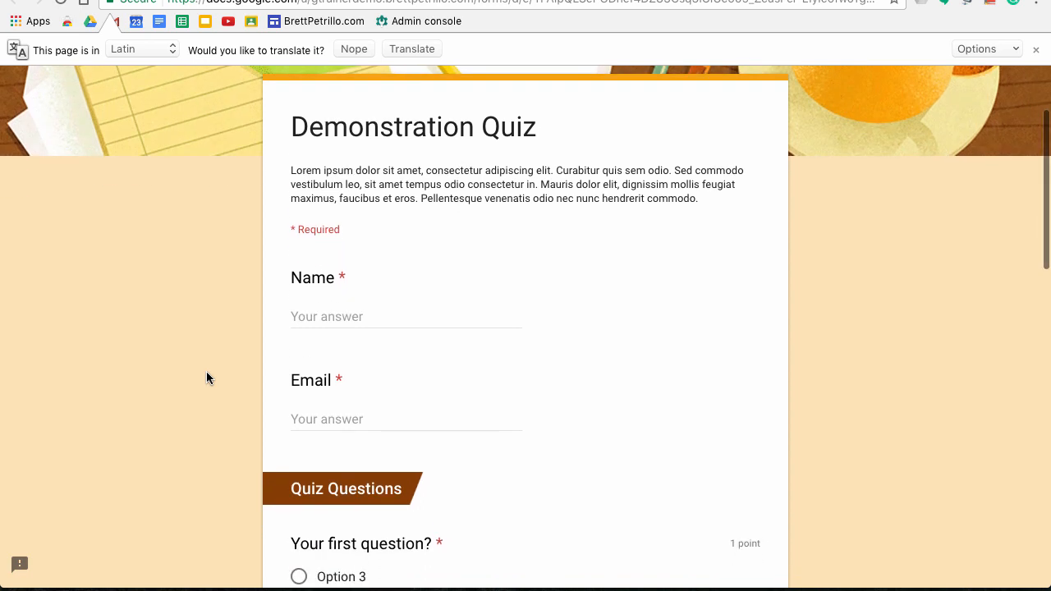